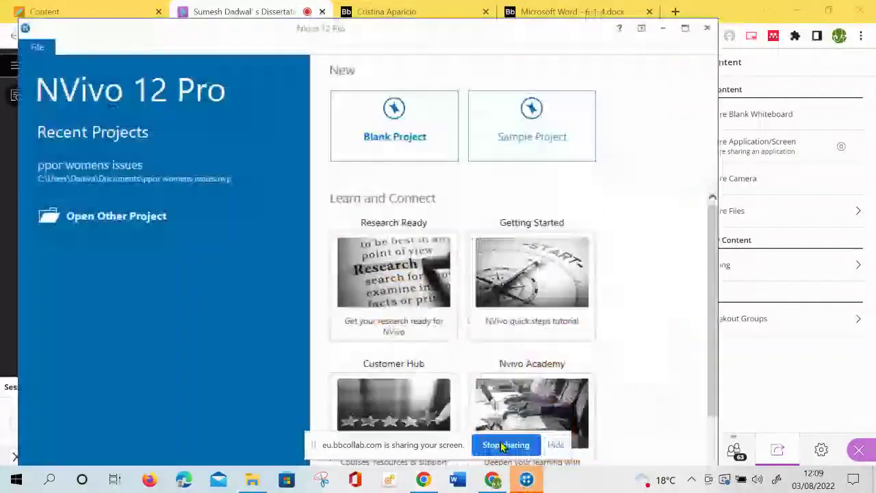
- Create a blank project titled demo, maximize its window and show the Files list under Quick Access
{"action": "left_click", "coordinate": [394, 139]}
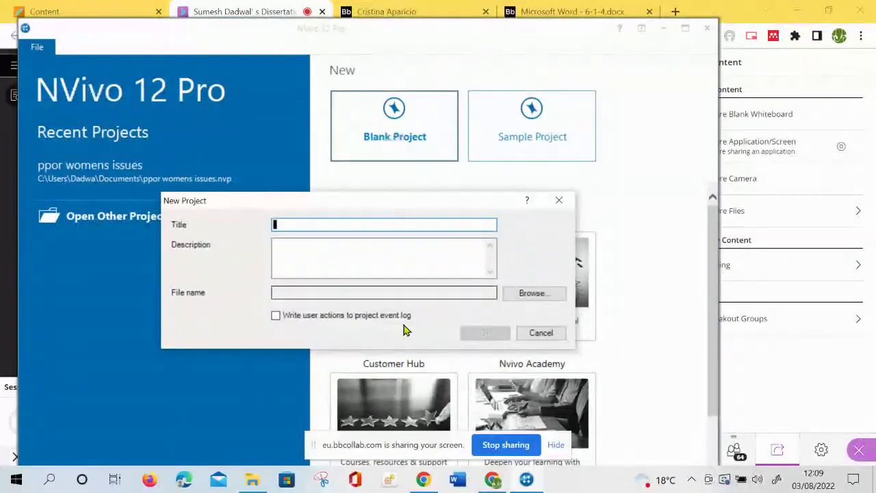
{"action": "type", "text": "demo"}
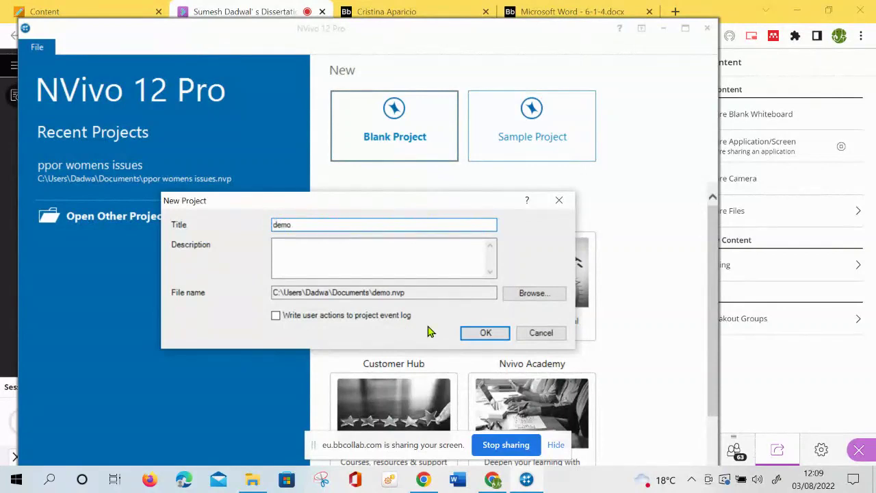
{"action": "left_click", "coordinate": [489, 333]}
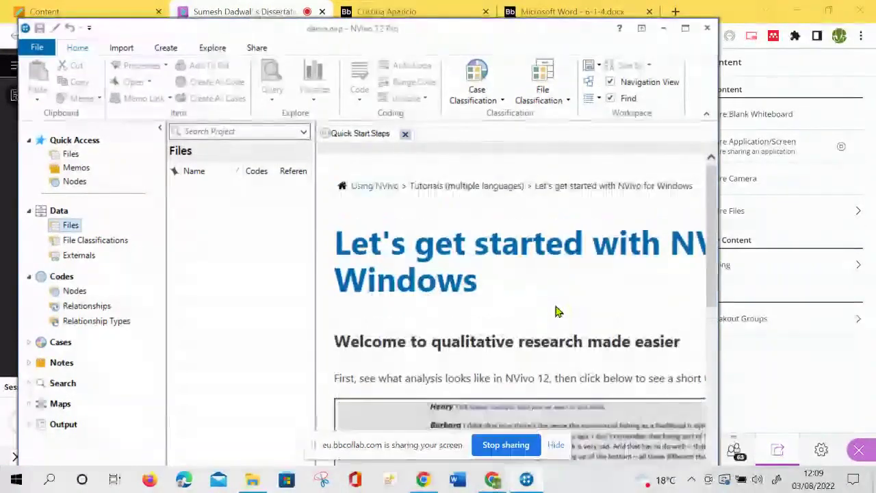
{"action": "left_click", "coordinate": [685, 28]}
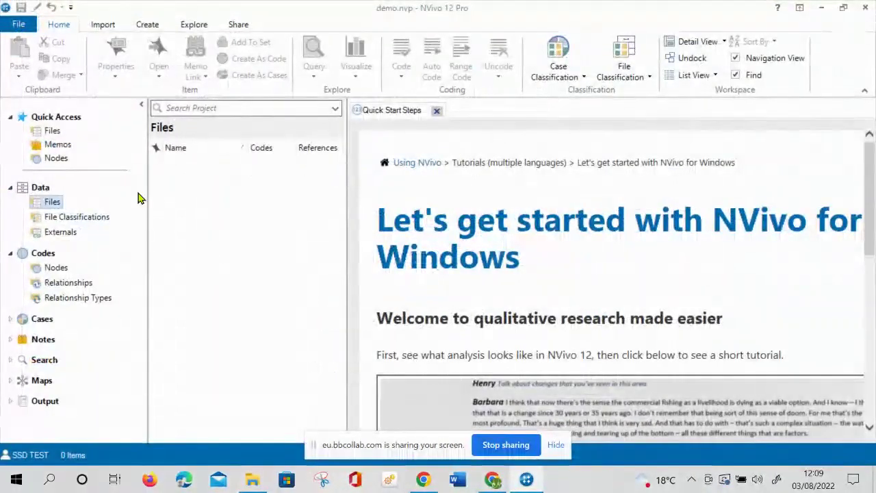
{"action": "left_click", "coordinate": [53, 135]}
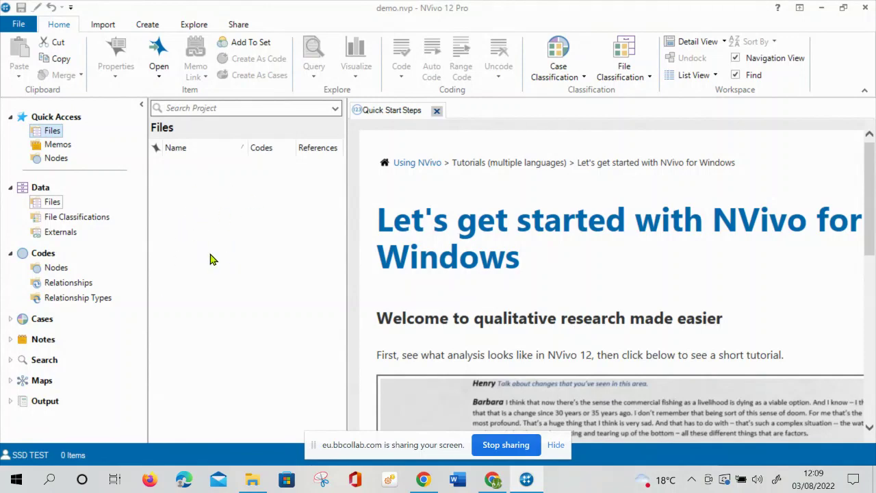
- Search the computer for "interview" and open the PIP INTERVIEW folder
{"action": "left_click", "coordinate": [258, 483]}
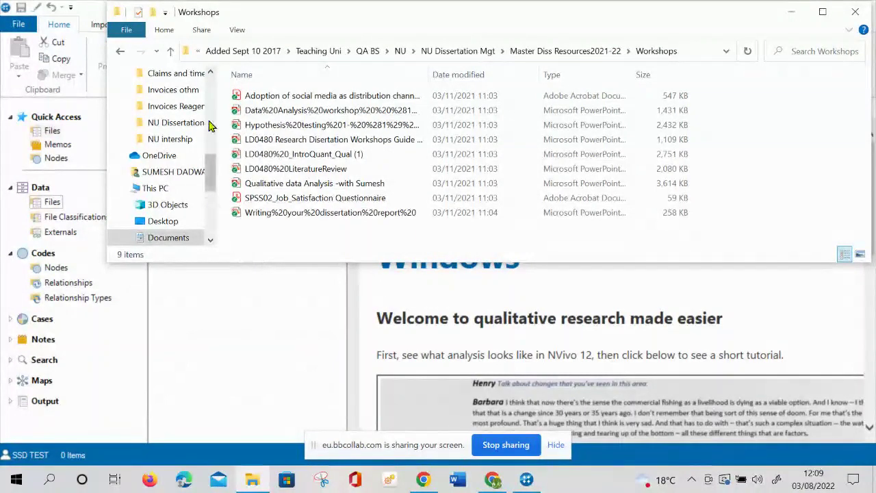
{"action": "left_click_drag", "start_coordinate": [212, 171], "coordinate": [210, 213]}
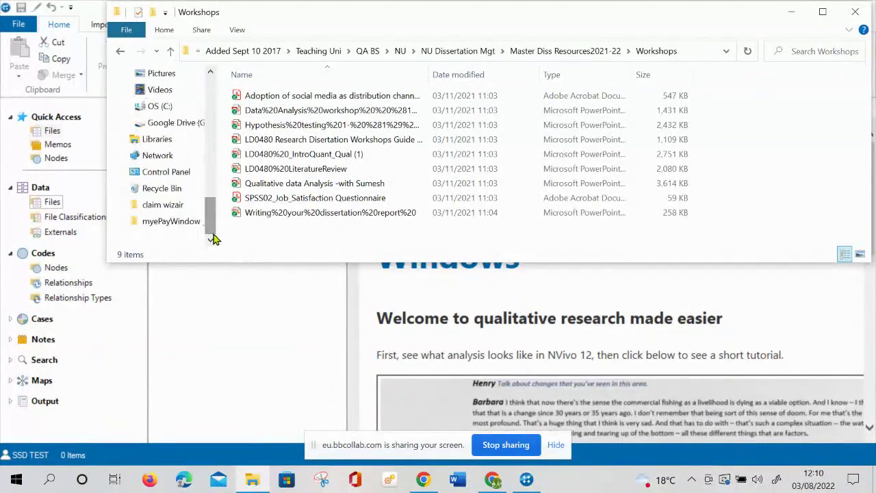
{"action": "left_click", "coordinate": [53, 481]}
{"action": "type", "text": "int"}
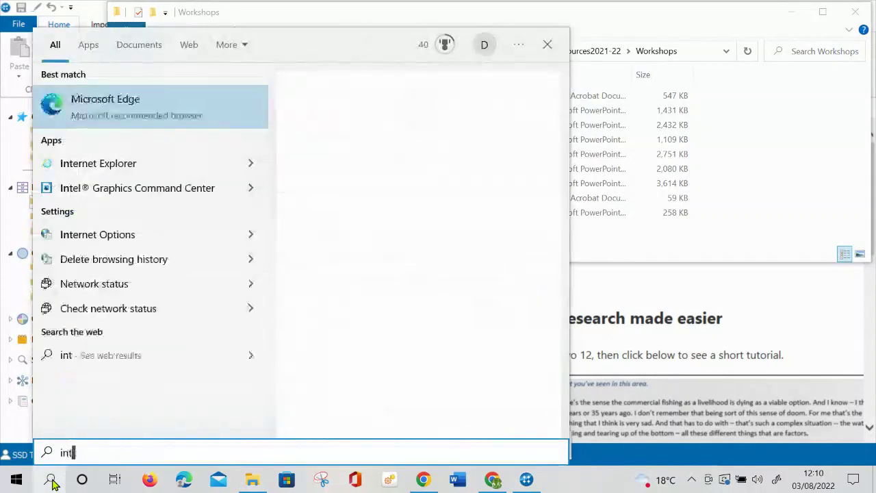
{"action": "type", "text": "er"}
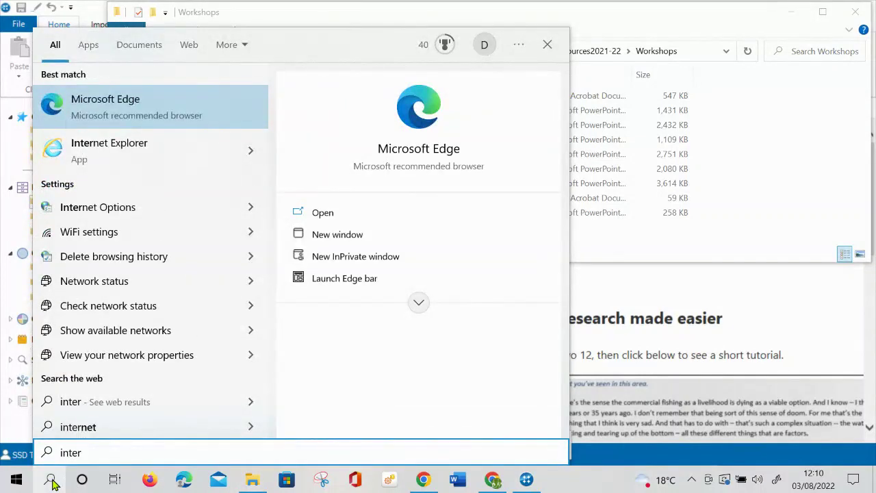
{"action": "type", "text": "vi"}
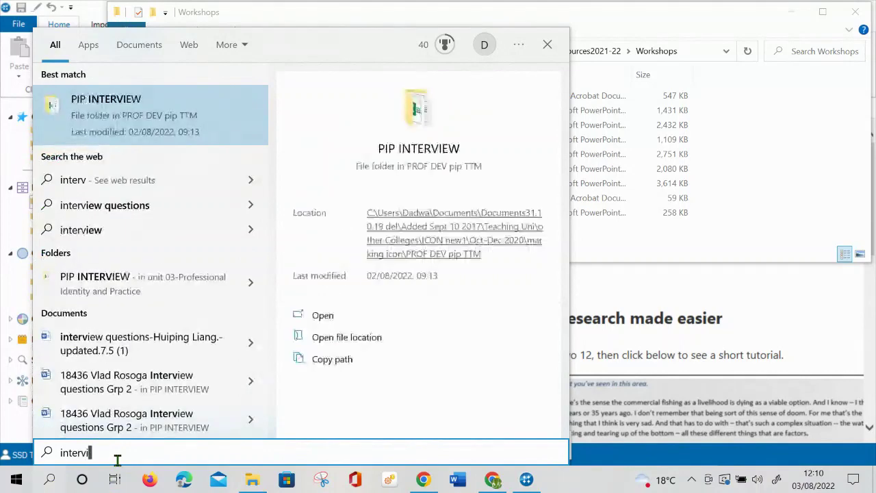
{"action": "type", "text": "ew"}
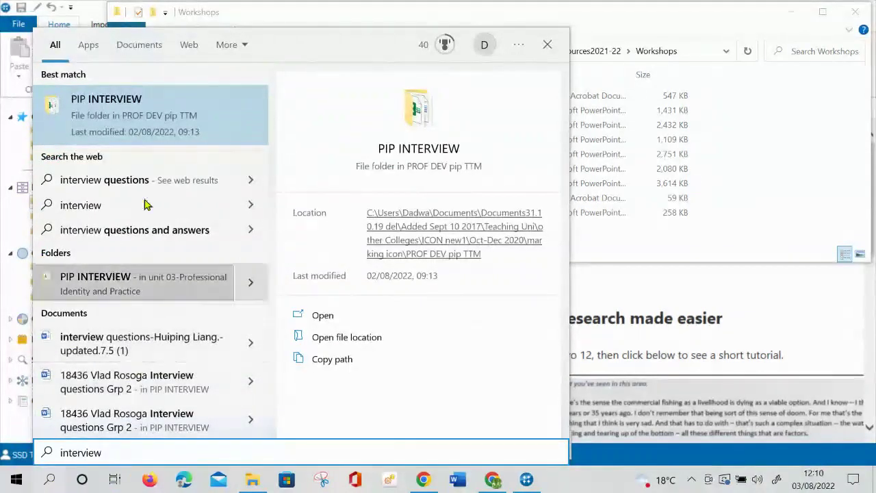
{"action": "left_click", "coordinate": [156, 134]}
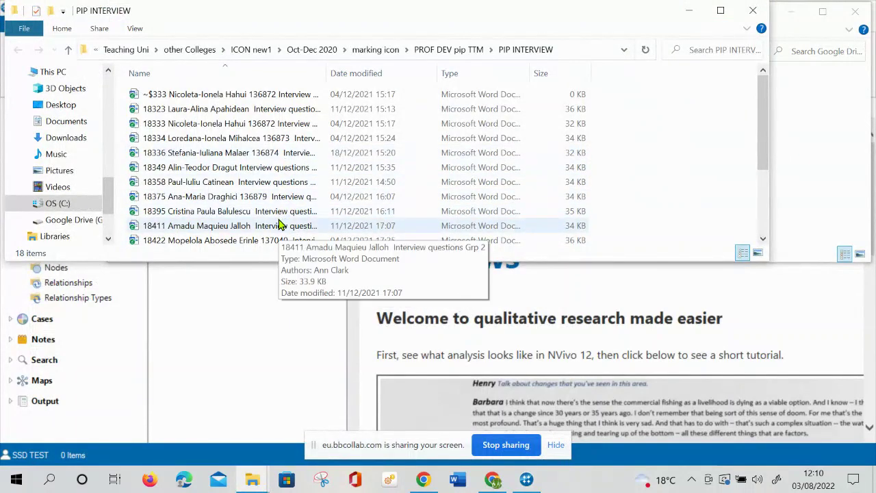
- Open one of the interview question documents in Word, review its questions and comments, and minimize it
{"action": "double_click", "coordinate": [277, 171]}
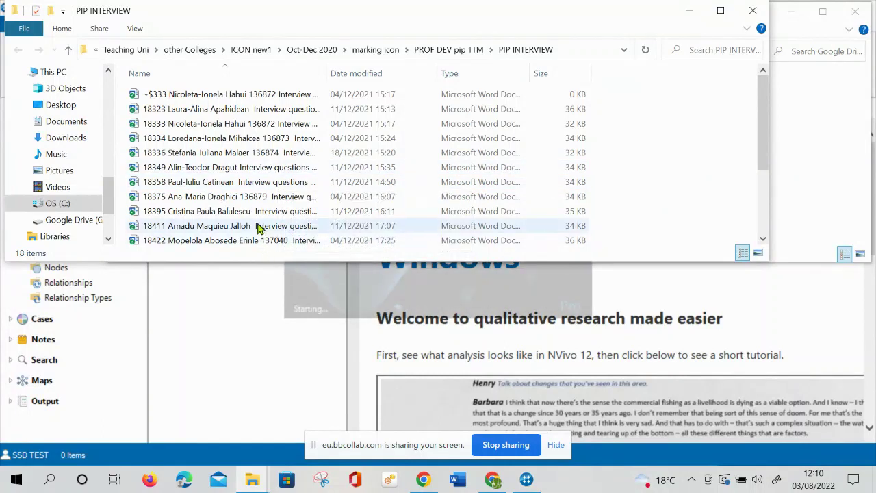
{"action": "left_click", "coordinate": [259, 202]}
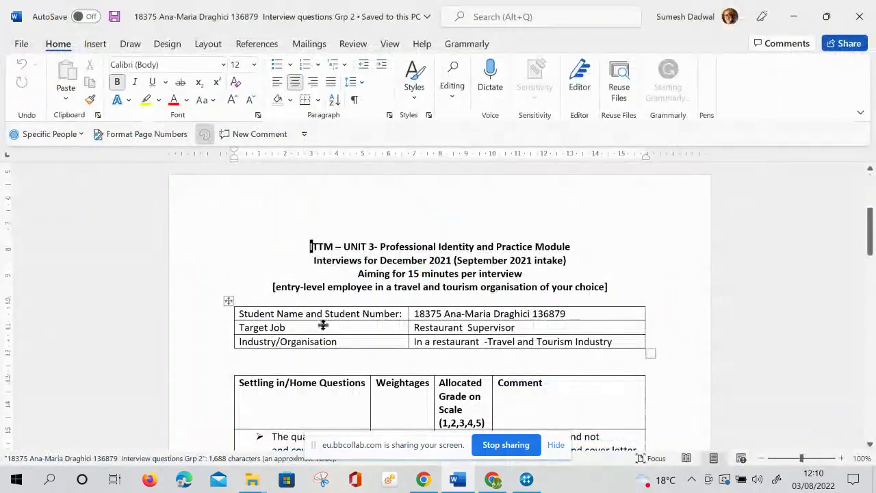
{"action": "scroll", "coordinate": [324, 326], "scroll_direction": "down", "scroll_amount": 10}
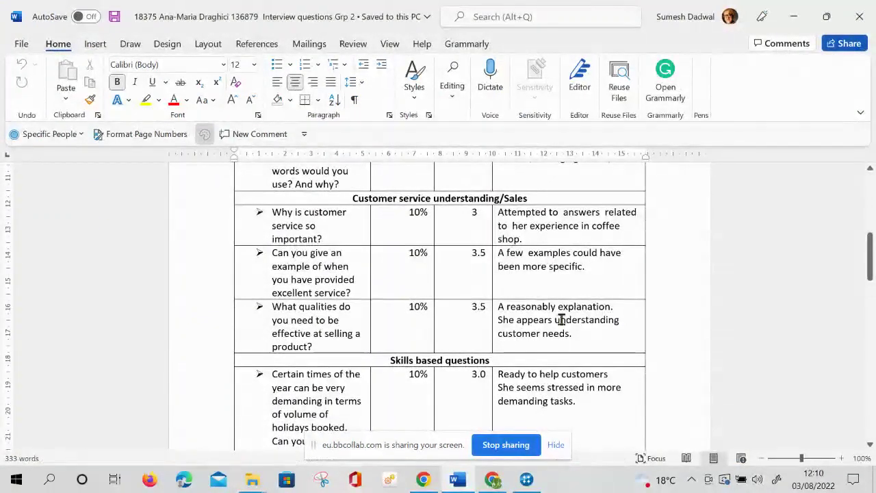
{"action": "left_click", "coordinate": [794, 17]}
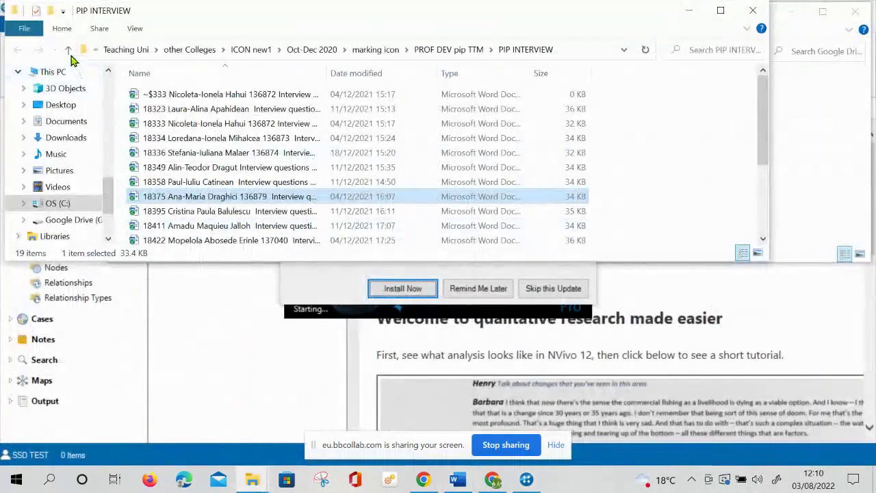
- Look through the PROF DEV pip TTM and Downloads folders for interview files, and return to the NVivo project
{"action": "left_click", "coordinate": [68, 49]}
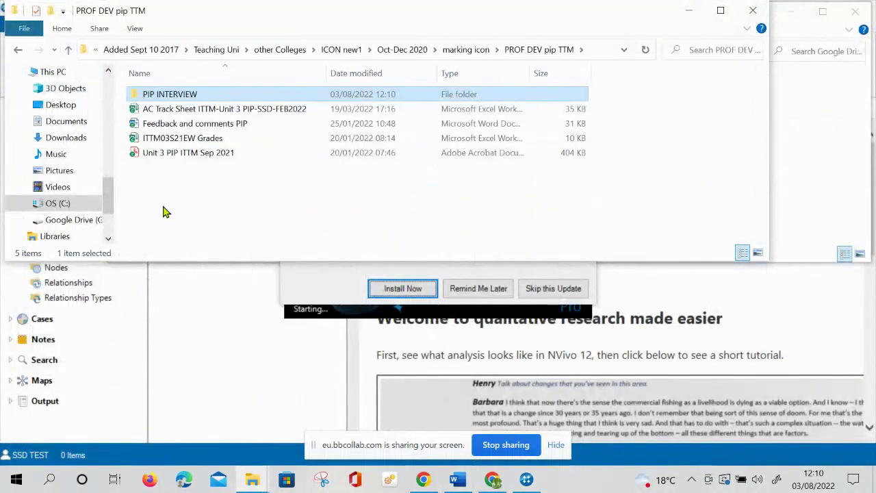
{"action": "left_click_drag", "start_coordinate": [111, 205], "coordinate": [118, 105]}
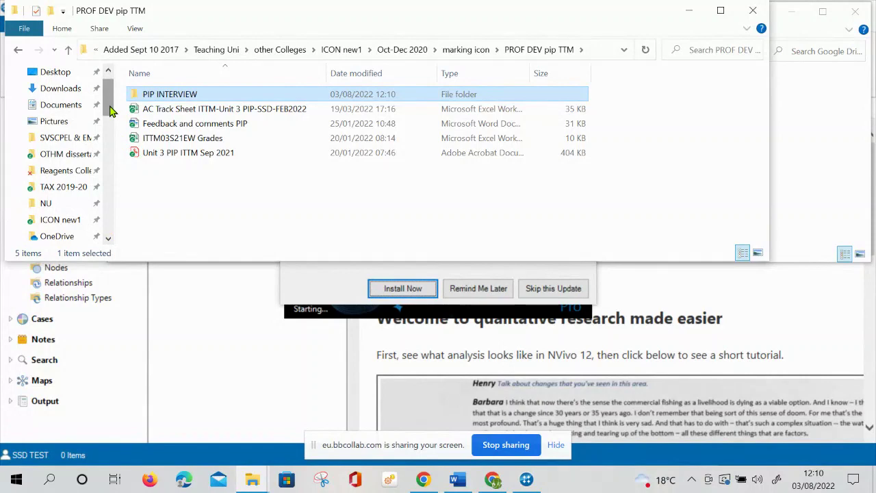
{"action": "left_click_drag", "start_coordinate": [111, 111], "coordinate": [113, 106]}
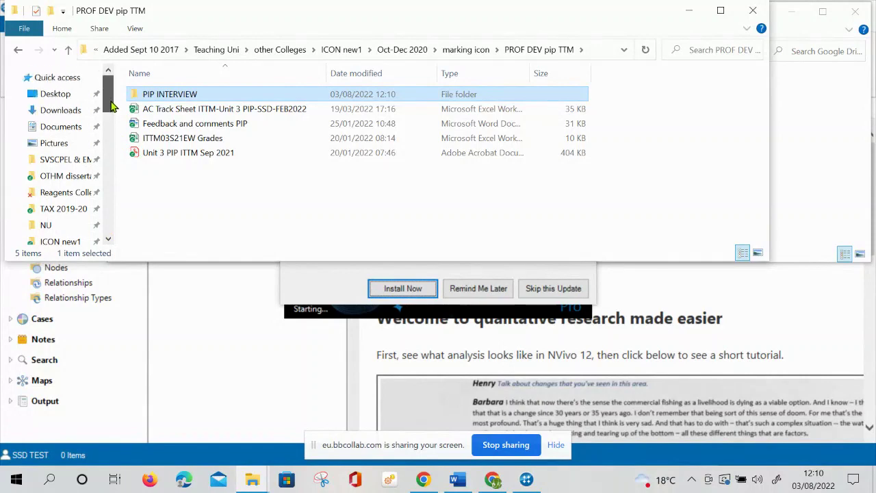
{"action": "left_click", "coordinate": [60, 110]}
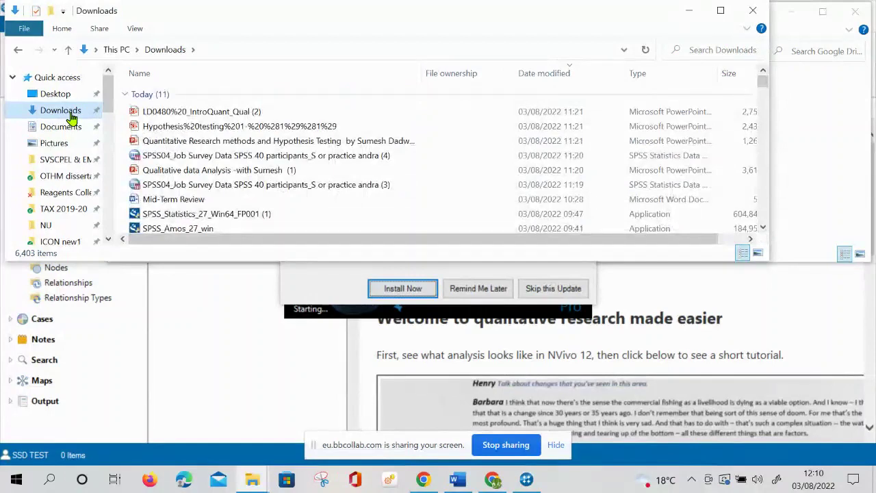
{"action": "left_click", "coordinate": [217, 390]}
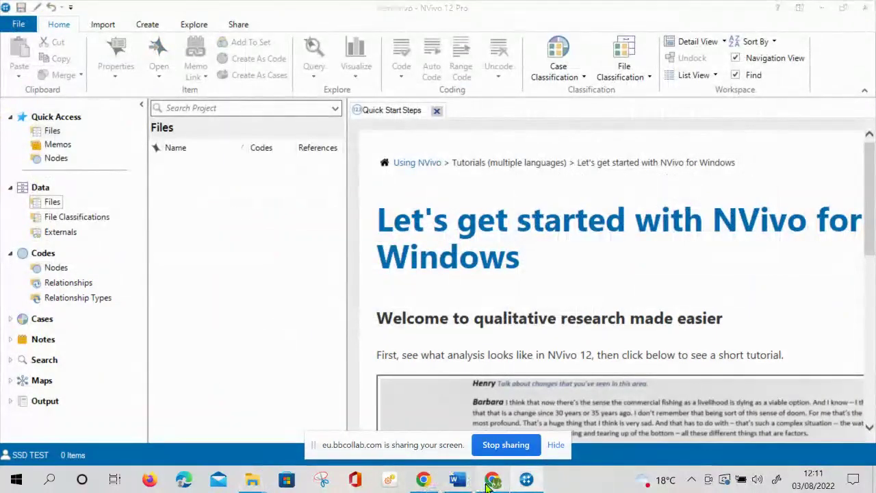
- Switch to Chrome, close the current Blackboard module and search the module list for ld7030
{"action": "left_click", "coordinate": [492, 479]}
{"action": "left_click", "coordinate": [114, 11]}
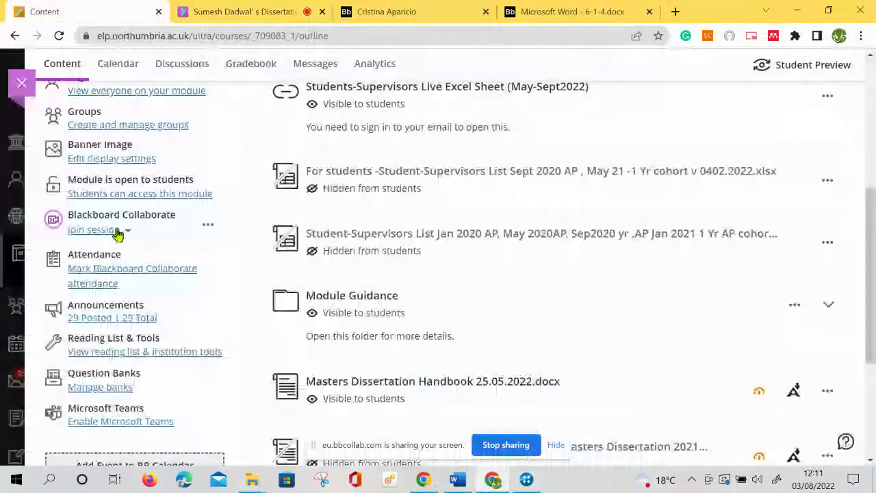
{"action": "left_click", "coordinate": [21, 82]}
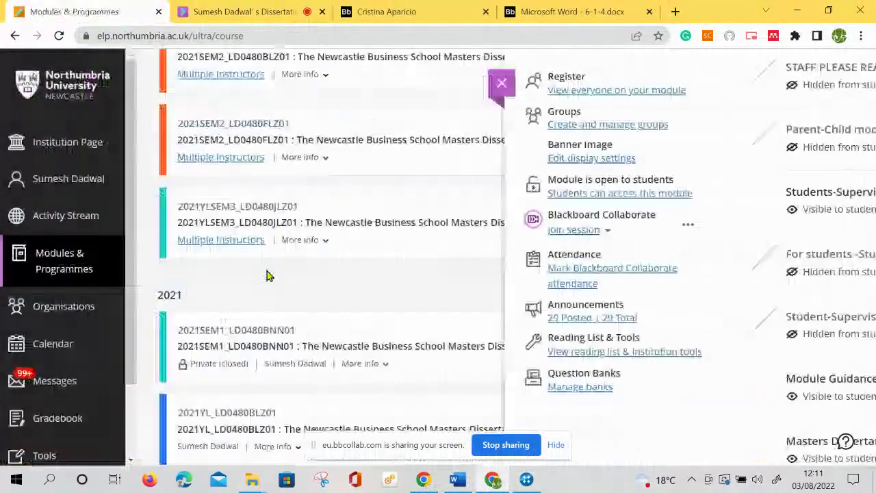
{"action": "left_click", "coordinate": [272, 203]}
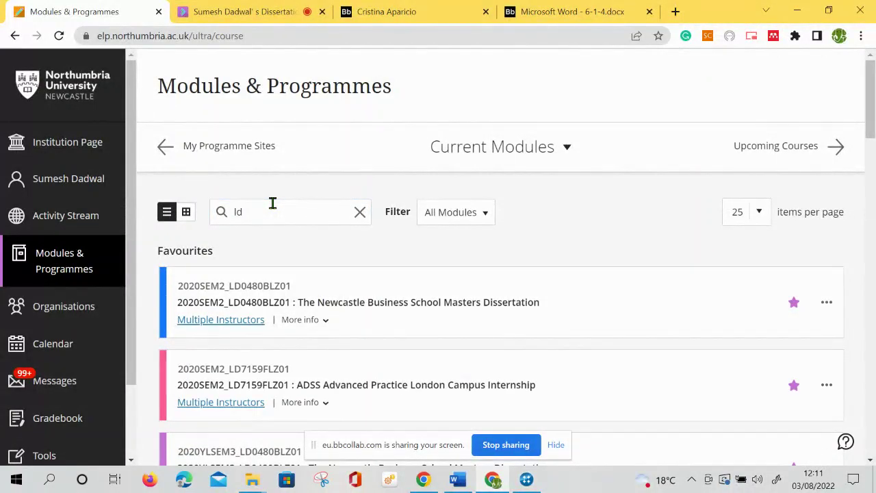
{"action": "left_click", "coordinate": [272, 202]}
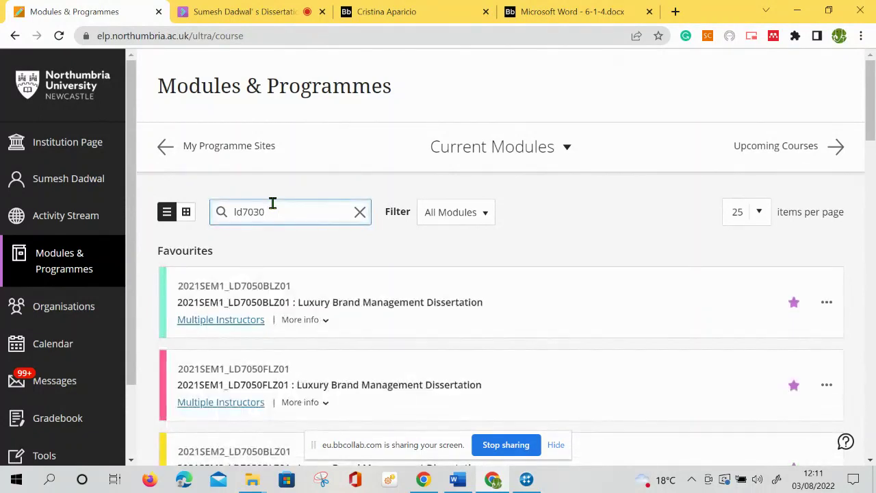
- Open the Research Methods module 2019SEM2_LD7030BVZ31 from the filtered list
{"action": "scroll", "coordinate": [348, 319], "scroll_direction": "down", "scroll_amount": 2}
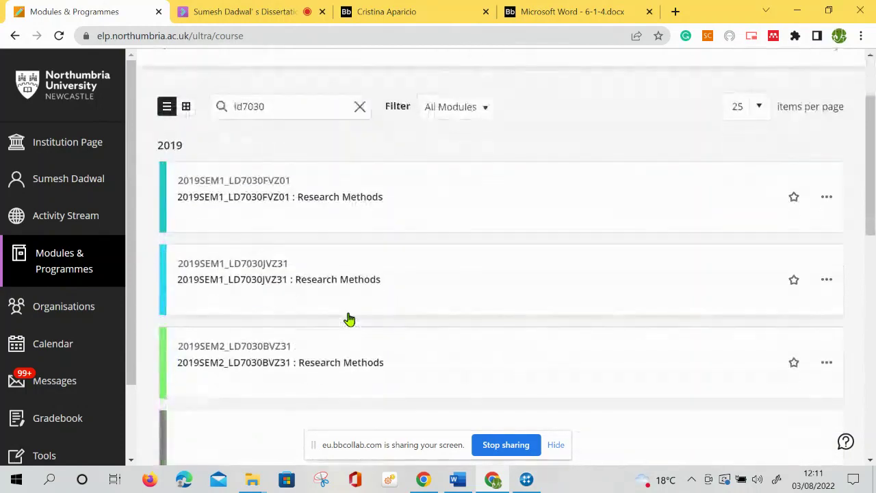
{"action": "scroll", "coordinate": [348, 317], "scroll_direction": "down", "scroll_amount": 3}
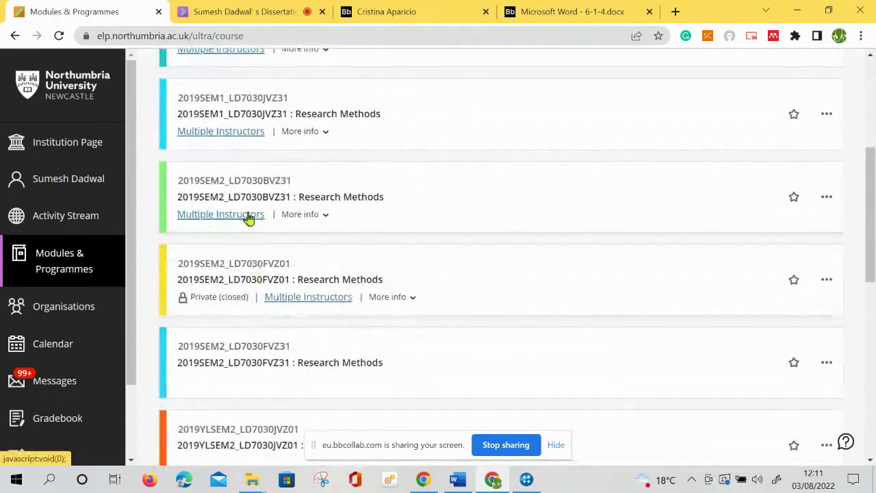
{"action": "left_click", "coordinate": [248, 197]}
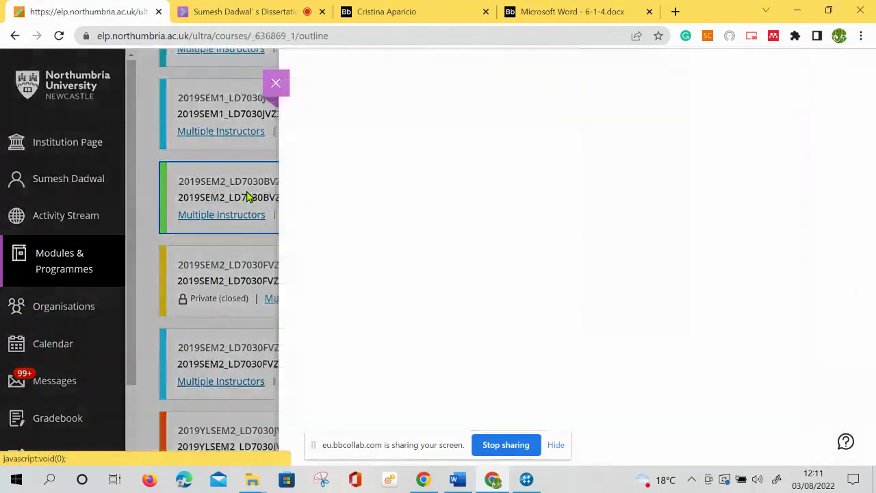
- Expand the Week 3-Day2-S11(AM) and Week 3-Day1-S10(PM) folders in the module content to check their materials
{"action": "scroll", "coordinate": [442, 303], "scroll_direction": "down", "scroll_amount": 3}
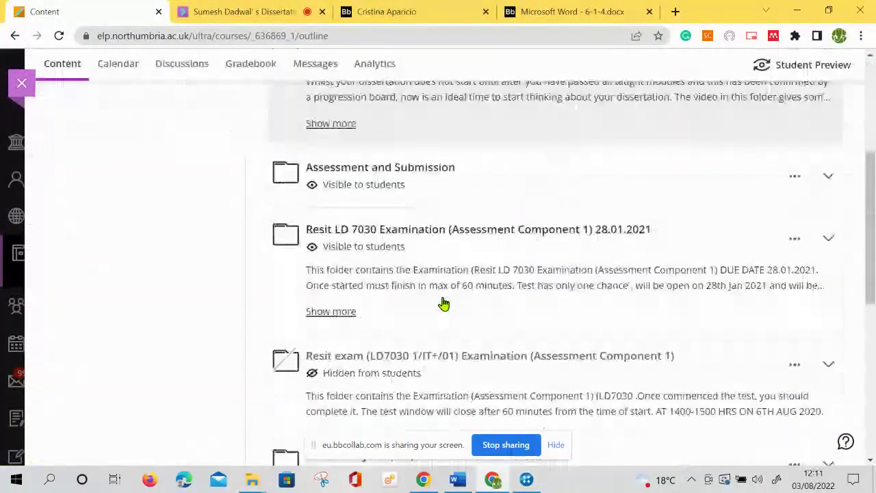
{"action": "scroll", "coordinate": [443, 303], "scroll_direction": "down", "scroll_amount": 6}
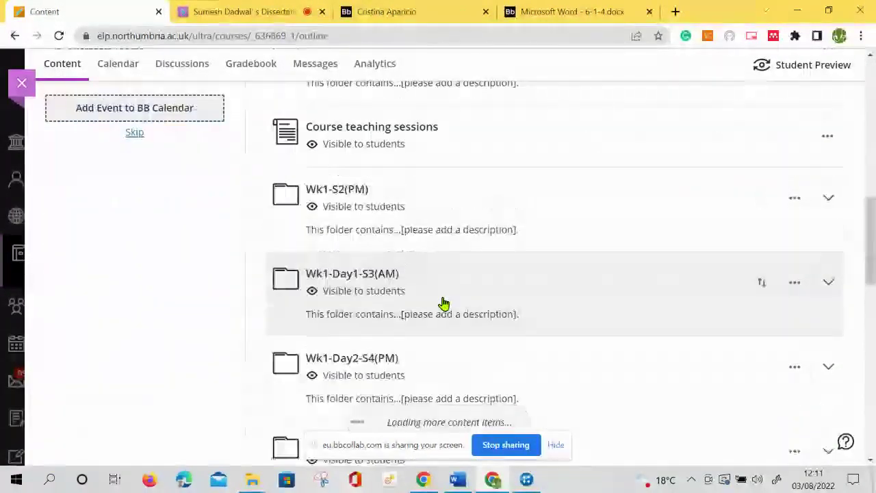
{"action": "scroll", "coordinate": [444, 303], "scroll_direction": "down", "scroll_amount": 5}
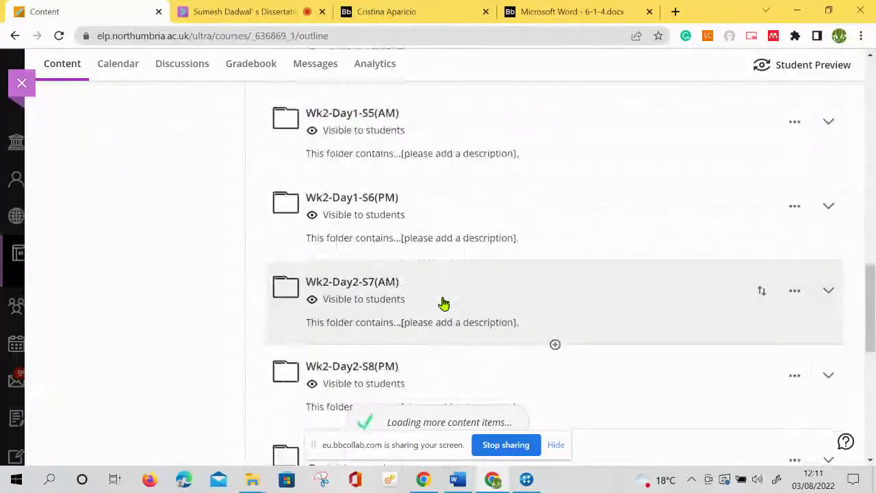
{"action": "scroll", "coordinate": [443, 303], "scroll_direction": "down", "scroll_amount": 2}
{"action": "scroll", "coordinate": [402, 277], "scroll_direction": "down", "scroll_amount": 2}
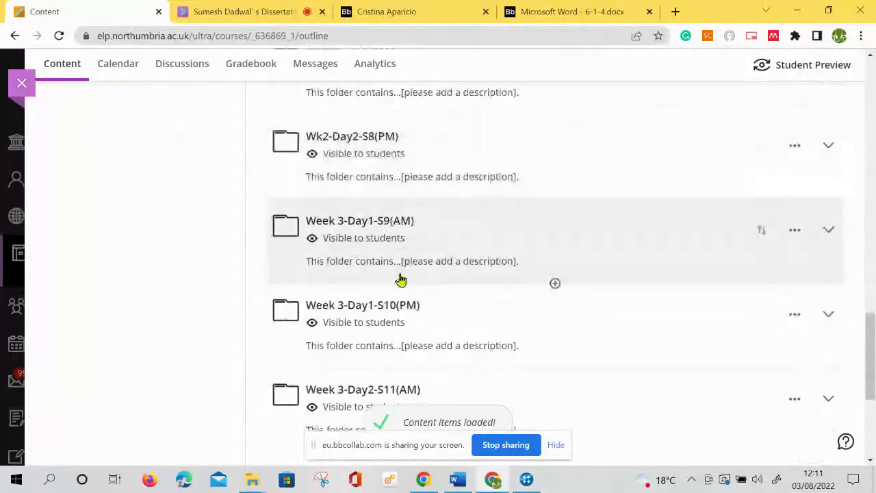
{"action": "scroll", "coordinate": [401, 280], "scroll_direction": "down", "scroll_amount": 3}
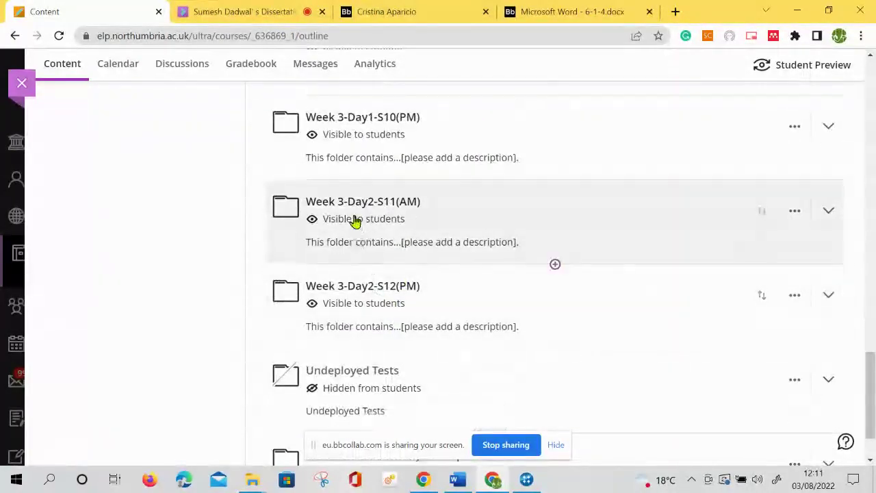
{"action": "left_click", "coordinate": [352, 207]}
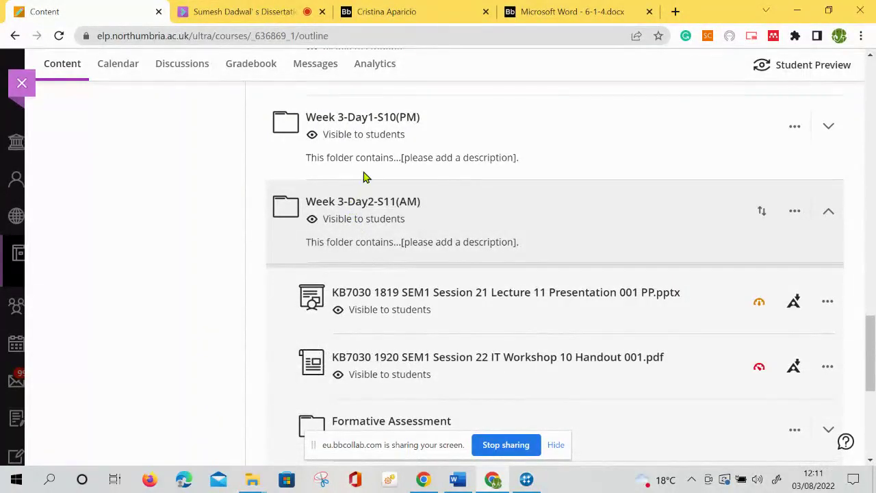
{"action": "left_click", "coordinate": [360, 122]}
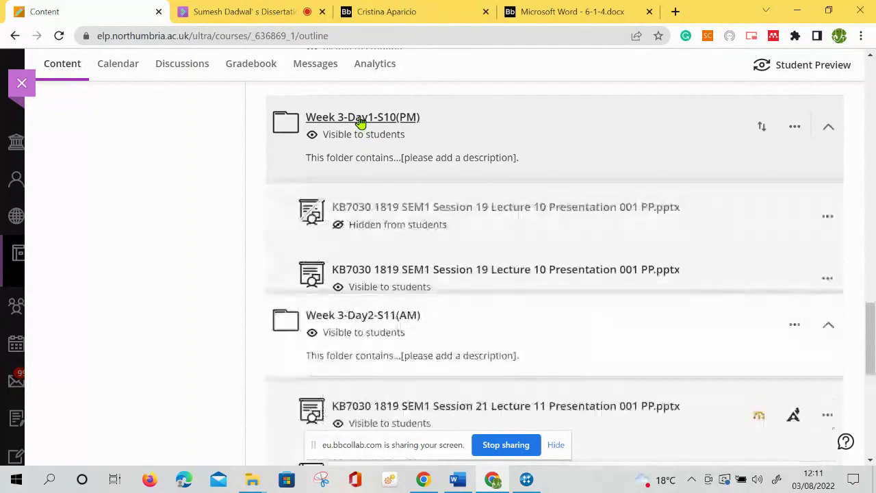
- Expand the Week 3-Day1-S9(AM) folder in the module content and check its lecture and workshop handouts
{"action": "mouse_move", "coordinate": [563, 385]}
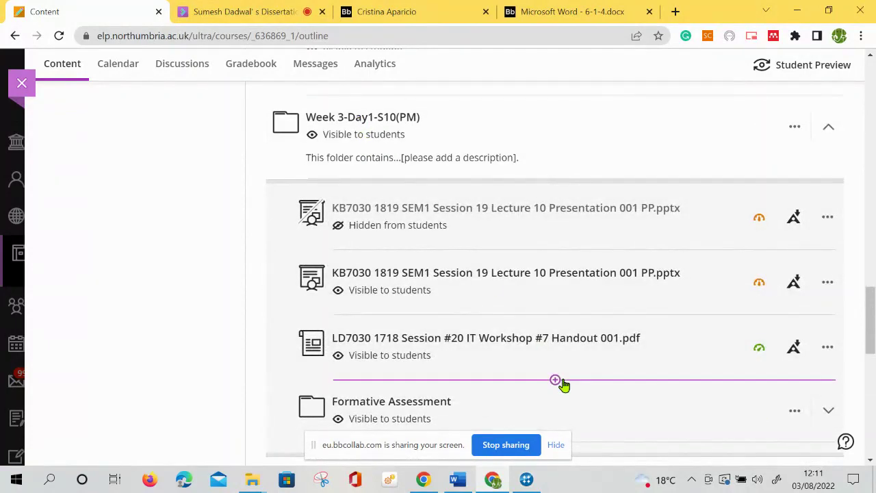
{"action": "scroll", "coordinate": [563, 385], "scroll_direction": "up", "scroll_amount": 3}
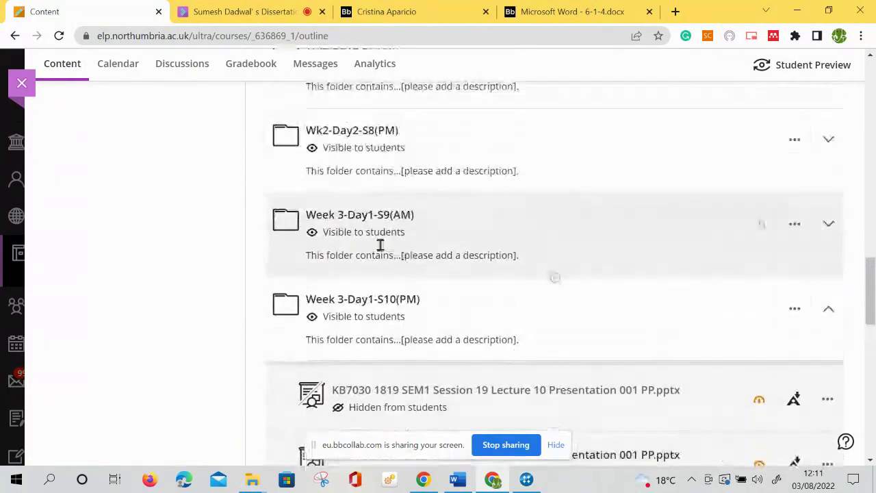
{"action": "left_click", "coordinate": [360, 217]}
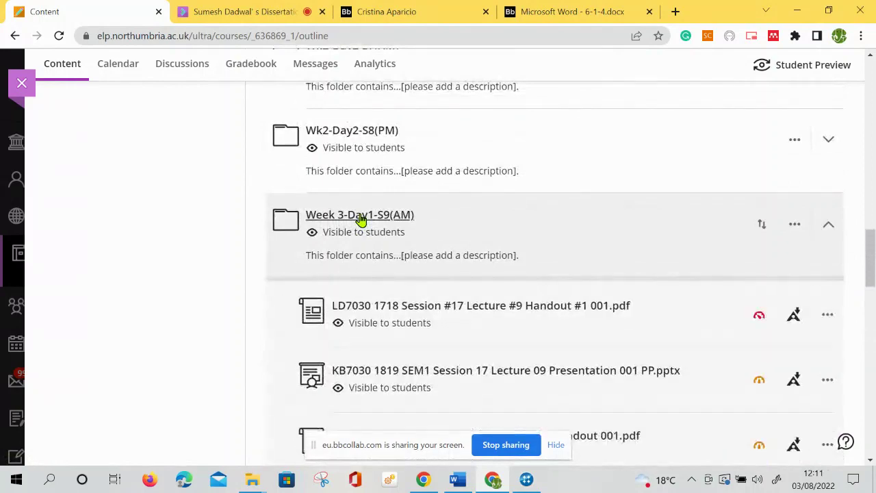
{"action": "scroll", "coordinate": [361, 219], "scroll_direction": "down", "scroll_amount": 2}
{"action": "scroll", "coordinate": [360, 219], "scroll_direction": "down", "scroll_amount": 3}
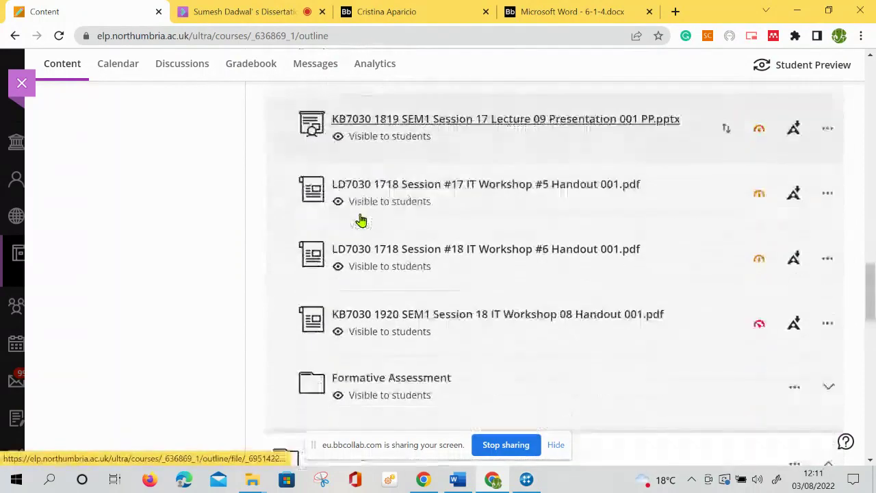
{"action": "scroll", "coordinate": [461, 343], "scroll_direction": "up", "scroll_amount": 2}
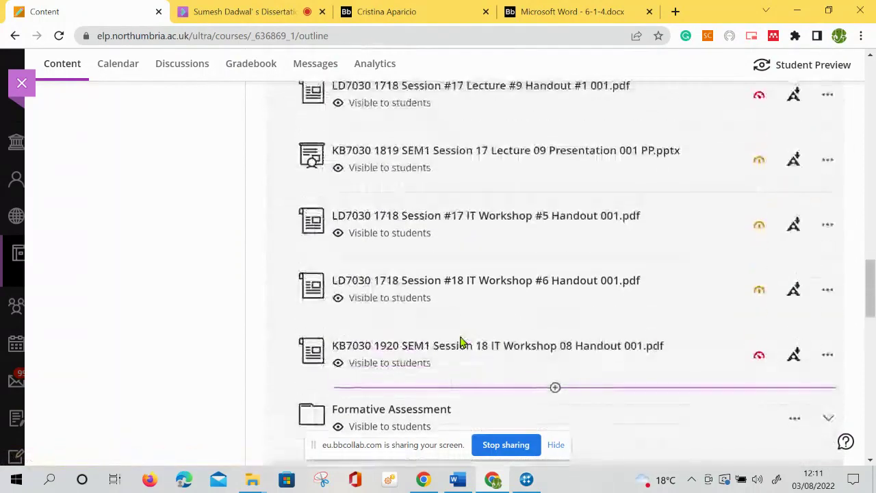
- Expand the Wk2-Day2-S8(PM) and Wk2-Day2-S7(AM) folders and check their presentations and workshop handouts
{"action": "scroll", "coordinate": [461, 343], "scroll_direction": "up", "scroll_amount": 2}
{"action": "scroll", "coordinate": [370, 221], "scroll_direction": "up", "scroll_amount": 2}
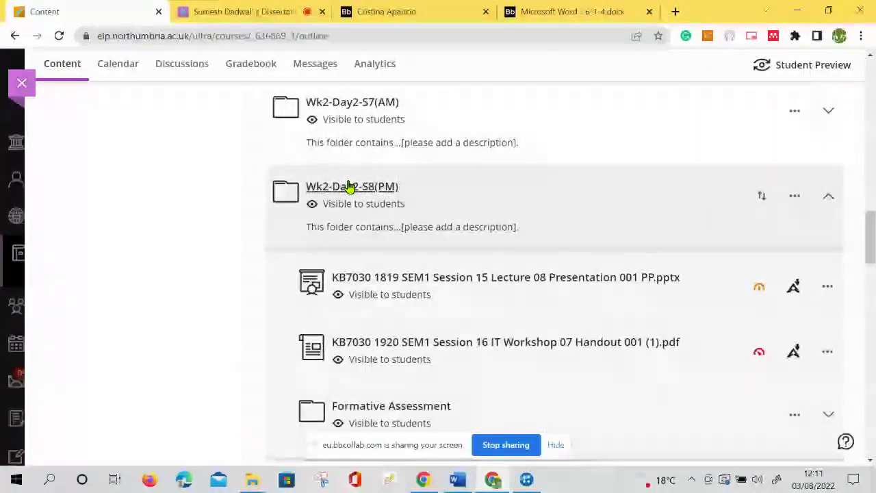
{"action": "scroll", "coordinate": [350, 187], "scroll_direction": "down", "scroll_amount": 1}
{"action": "scroll", "coordinate": [349, 187], "scroll_direction": "down", "scroll_amount": 1}
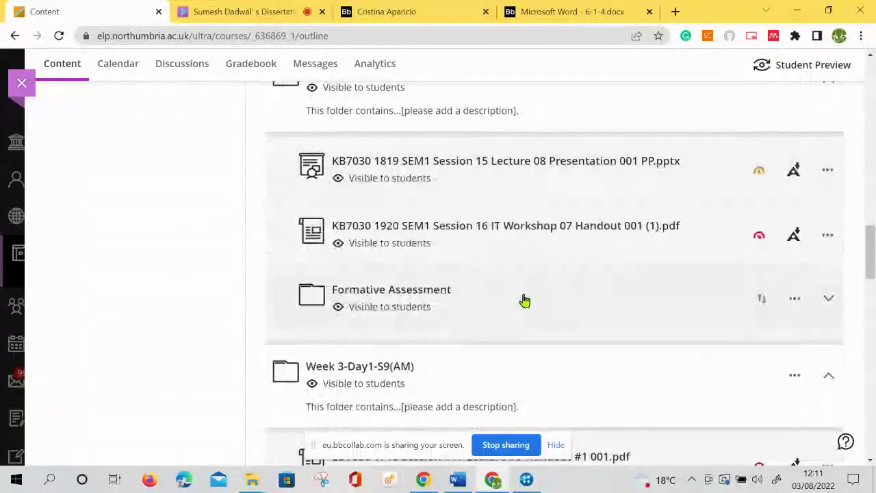
{"action": "scroll", "coordinate": [524, 299], "scroll_direction": "up", "scroll_amount": 3}
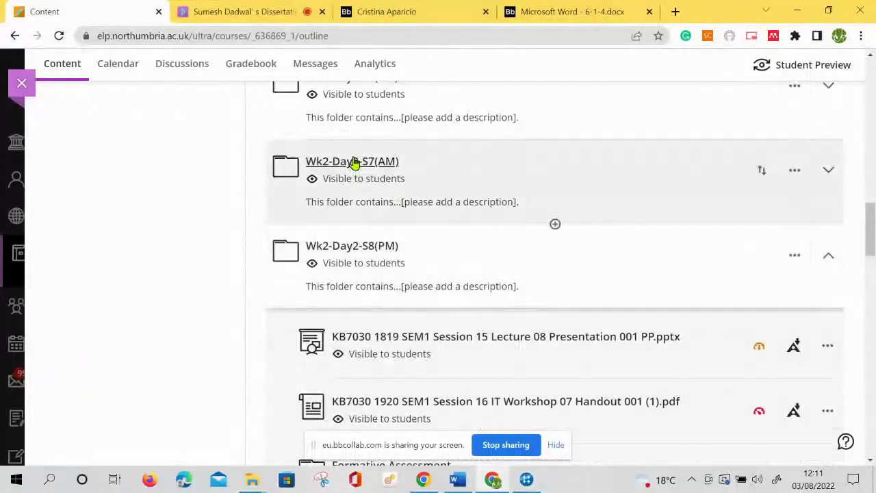
{"action": "left_click", "coordinate": [354, 163]}
{"action": "scroll", "coordinate": [477, 279], "scroll_direction": "down", "scroll_amount": 2}
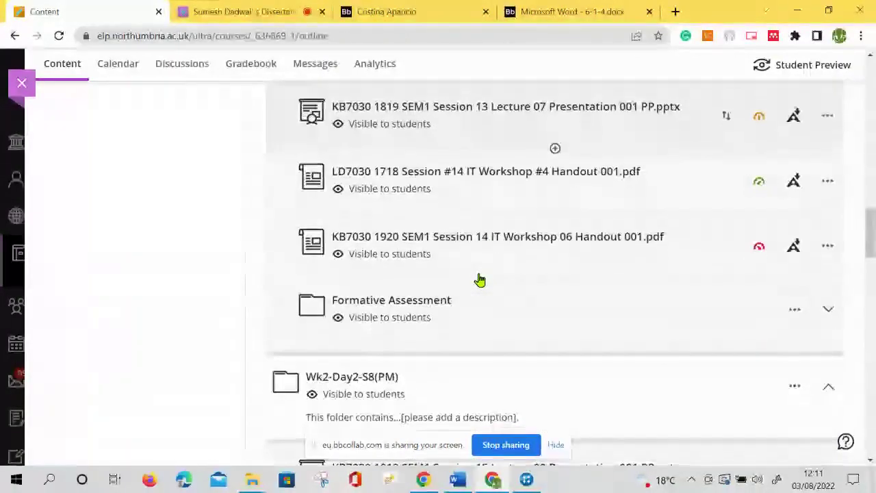
- Expand the Week 3-Day2-S12(PM) folder in the module content and check its materials
{"action": "scroll", "coordinate": [479, 279], "scroll_direction": "down", "scroll_amount": 8}
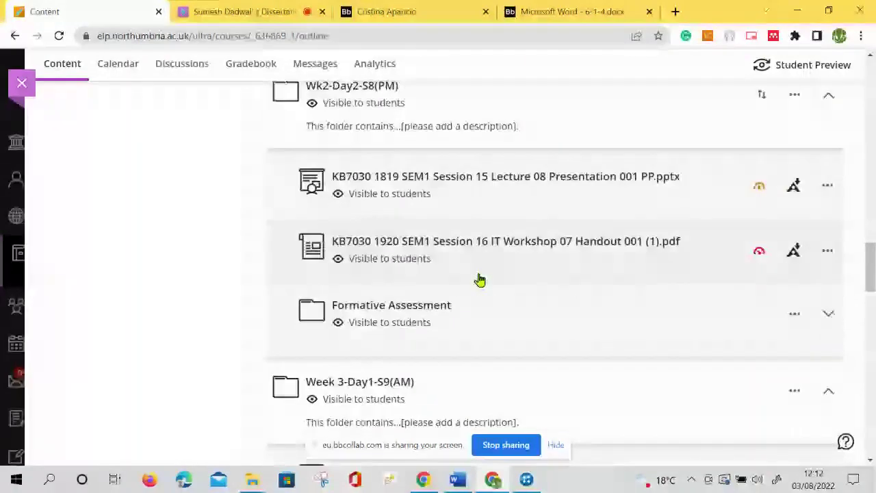
{"action": "scroll", "coordinate": [479, 280], "scroll_direction": "down", "scroll_amount": 10}
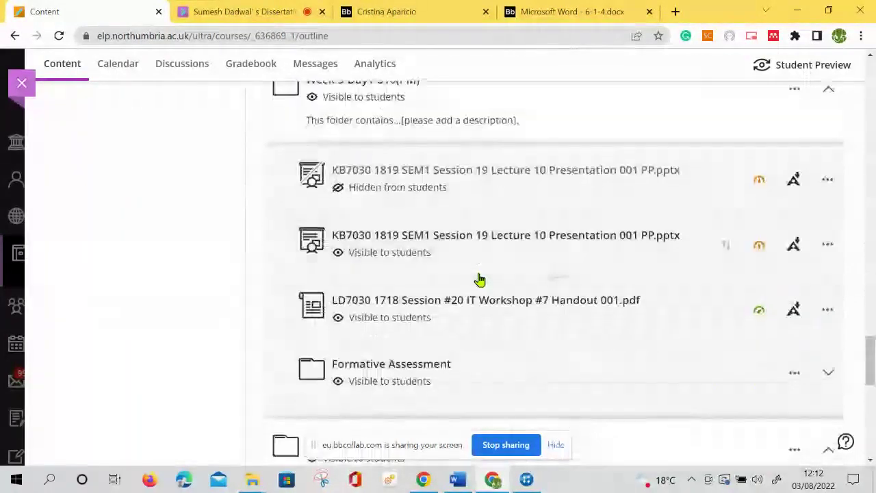
{"action": "scroll", "coordinate": [483, 284], "scroll_direction": "down", "scroll_amount": 2}
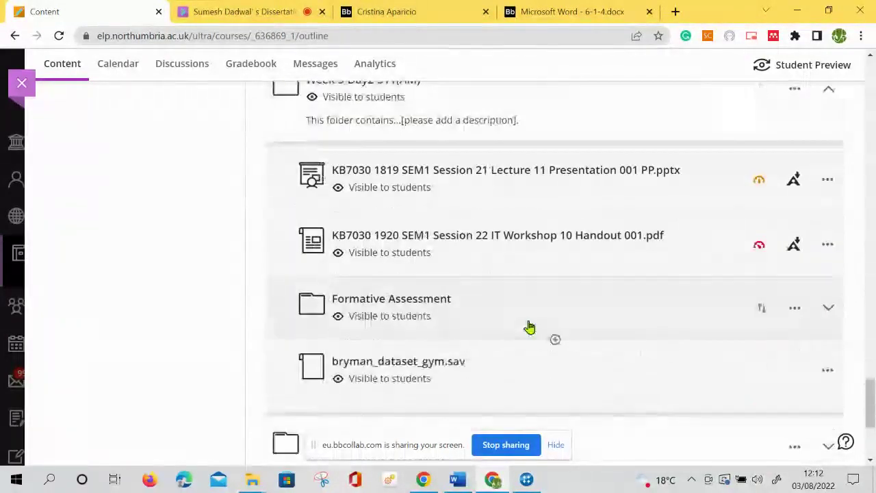
{"action": "scroll", "coordinate": [528, 327], "scroll_direction": "down", "scroll_amount": 2}
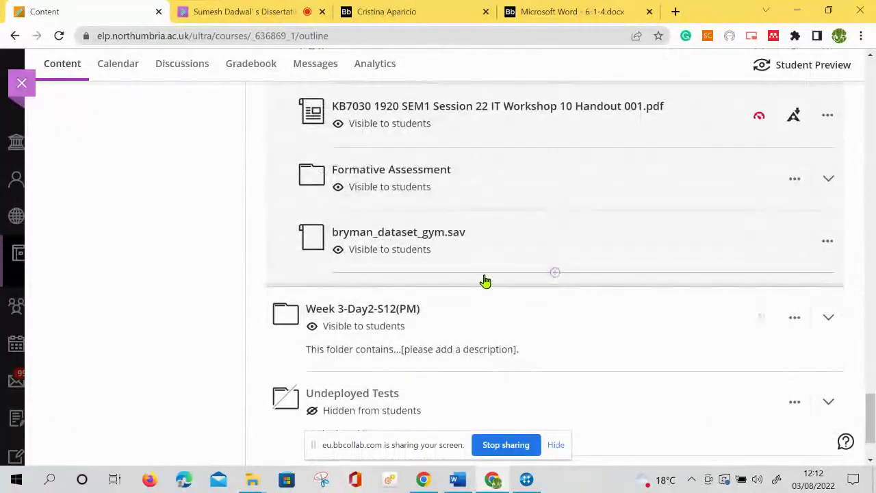
{"action": "scroll", "coordinate": [484, 278], "scroll_direction": "down", "scroll_amount": 1}
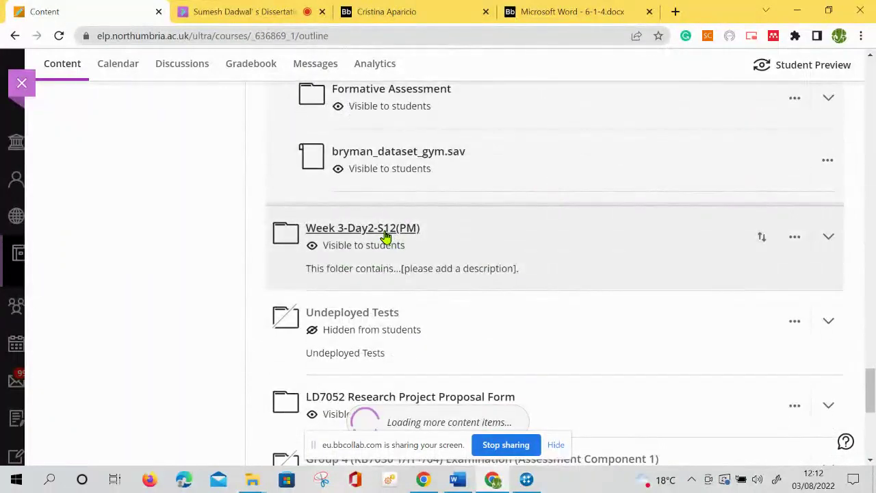
{"action": "left_click", "coordinate": [386, 233]}
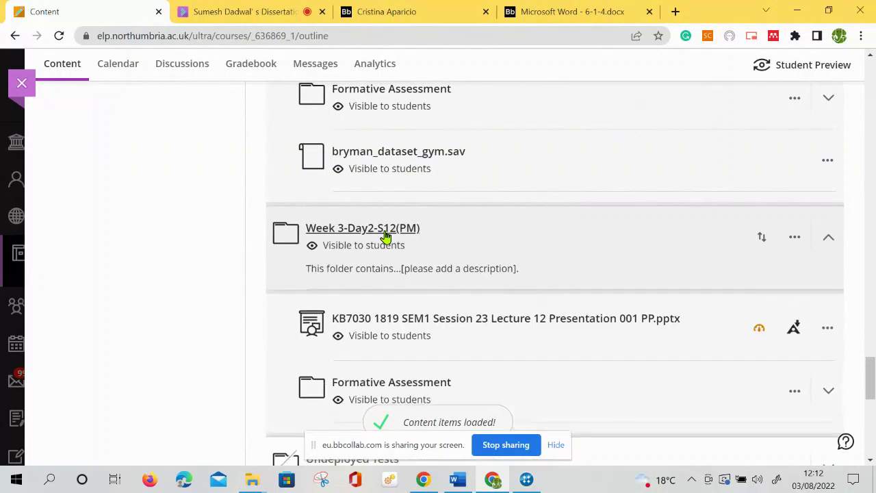
{"action": "scroll", "coordinate": [385, 236], "scroll_direction": "down", "scroll_amount": 1}
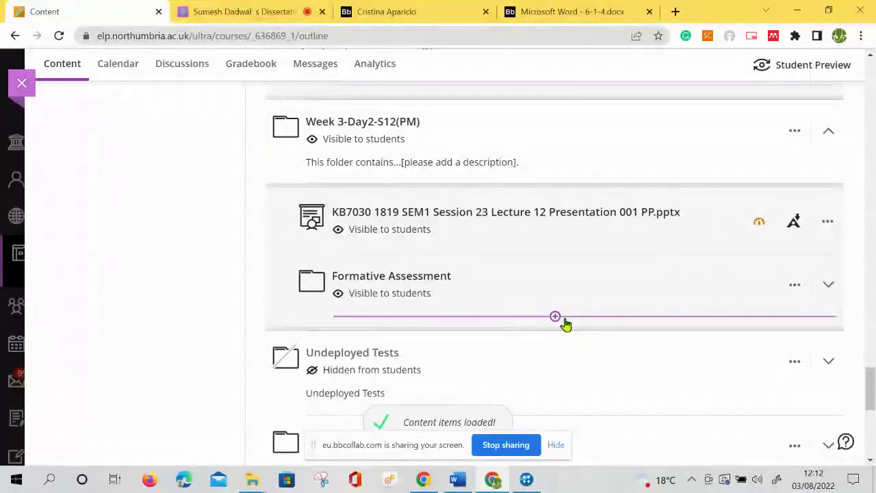
- Open the item "Quantitative research -1 23 February 2020 at 13:33:44" at the end of the content list, then close it
{"action": "scroll", "coordinate": [565, 323], "scroll_direction": "down", "scroll_amount": 1}
{"action": "scroll", "coordinate": [565, 323], "scroll_direction": "down", "scroll_amount": 3}
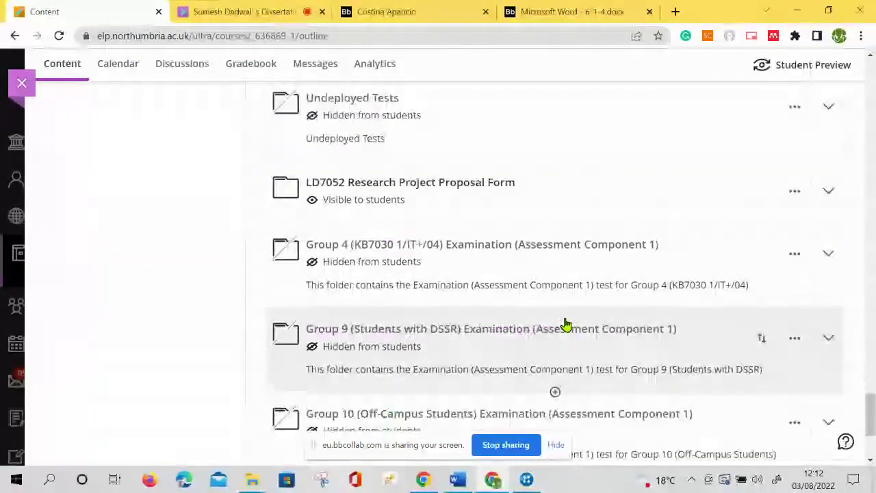
{"action": "scroll", "coordinate": [565, 319], "scroll_direction": "down", "scroll_amount": 2}
{"action": "scroll", "coordinate": [566, 318], "scroll_direction": "down", "scroll_amount": 1}
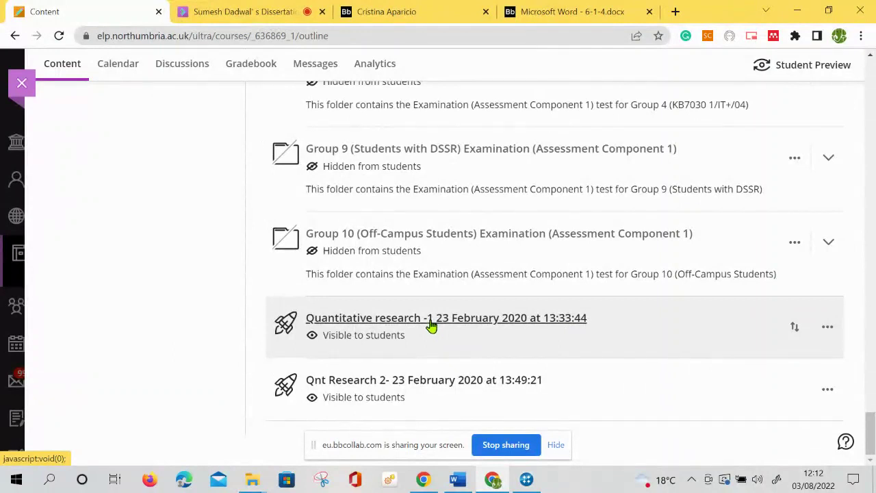
{"action": "left_click", "coordinate": [431, 325]}
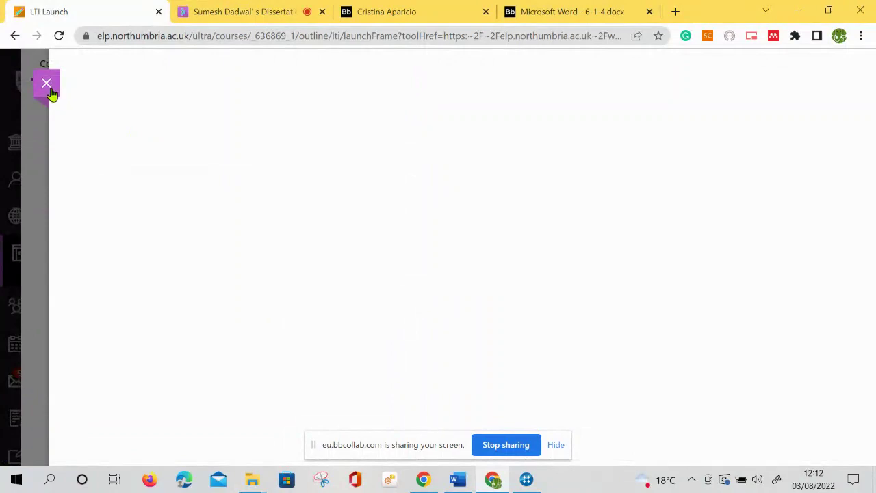
{"action": "left_click", "coordinate": [52, 92]}
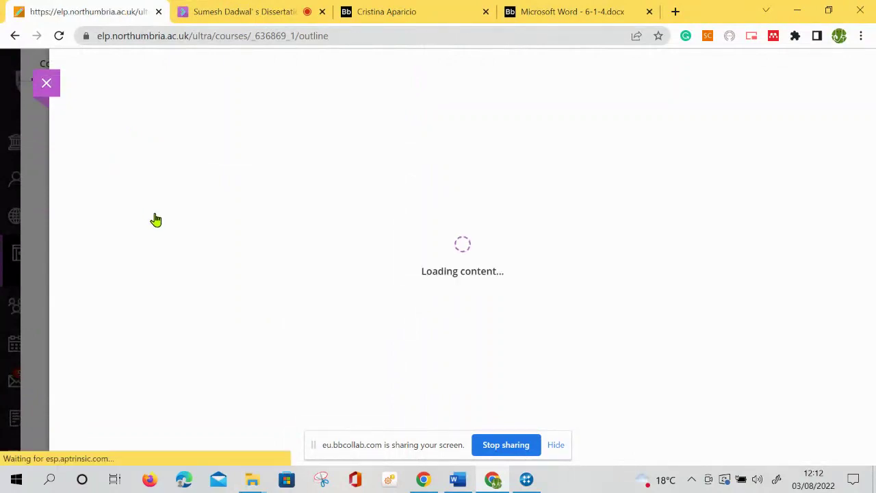
- Expand the Formative Assessment subfolder of Week 3-Day2-S11(AM) and look through its items
{"action": "scroll", "coordinate": [241, 272], "scroll_direction": "up", "scroll_amount": 3}
{"action": "scroll", "coordinate": [241, 273], "scroll_direction": "up", "scroll_amount": 1}
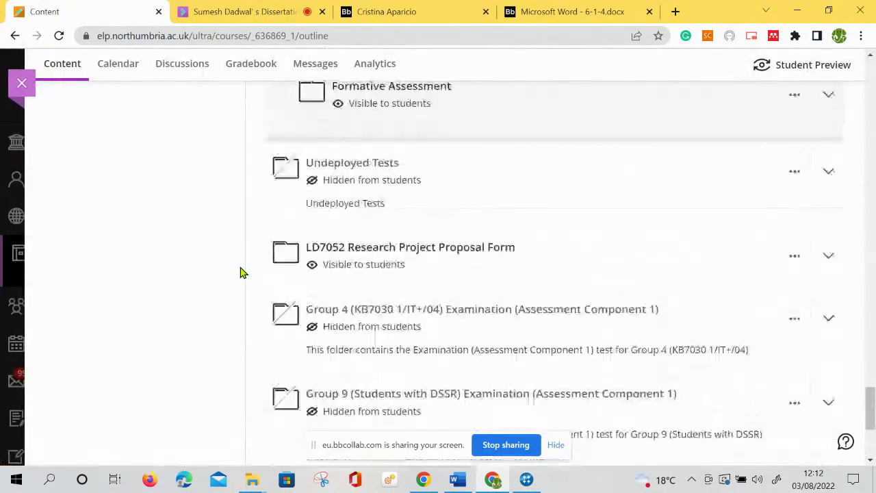
{"action": "scroll", "coordinate": [241, 272], "scroll_direction": "up", "scroll_amount": 5}
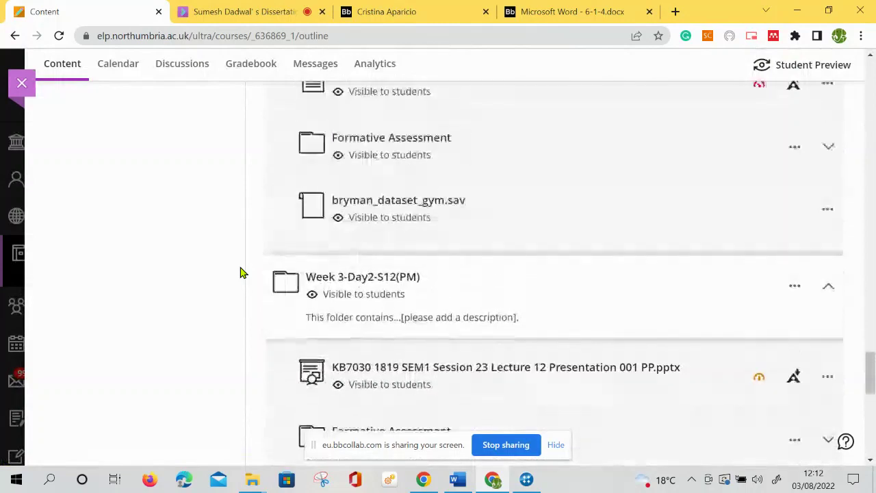
{"action": "scroll", "coordinate": [241, 272], "scroll_direction": "up", "scroll_amount": 1}
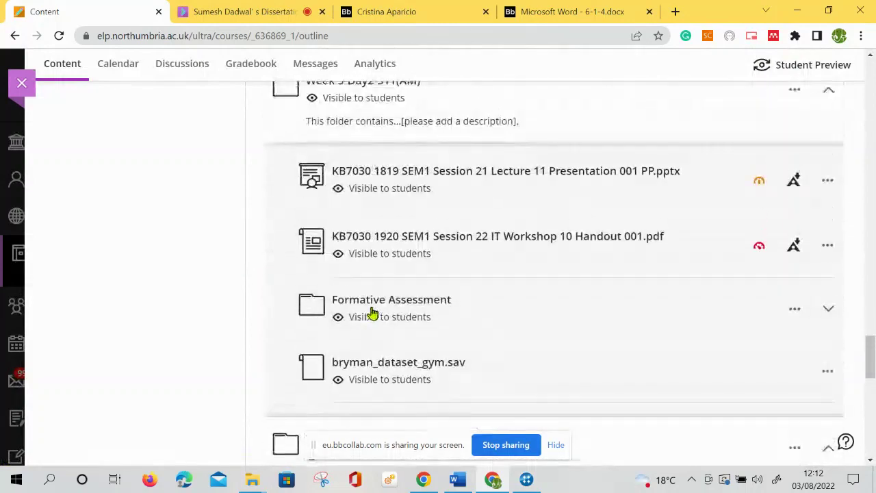
{"action": "left_click", "coordinate": [377, 301]}
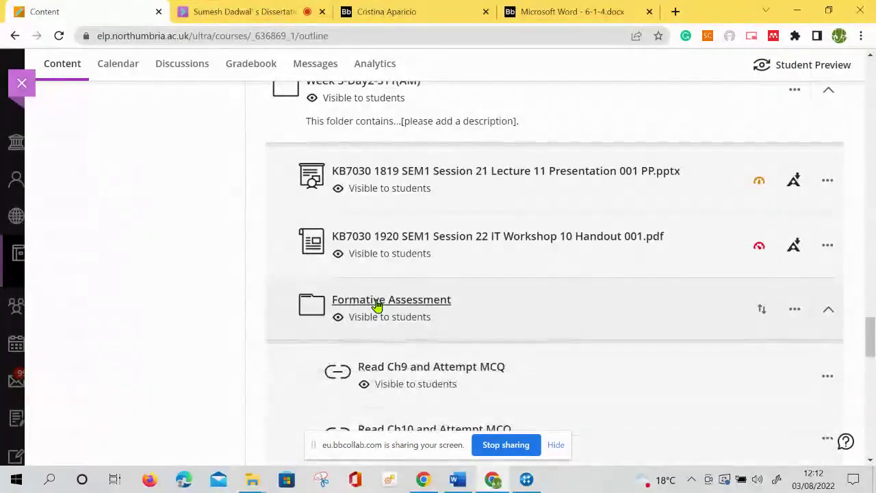
{"action": "scroll", "coordinate": [377, 306], "scroll_direction": "down", "scroll_amount": 3}
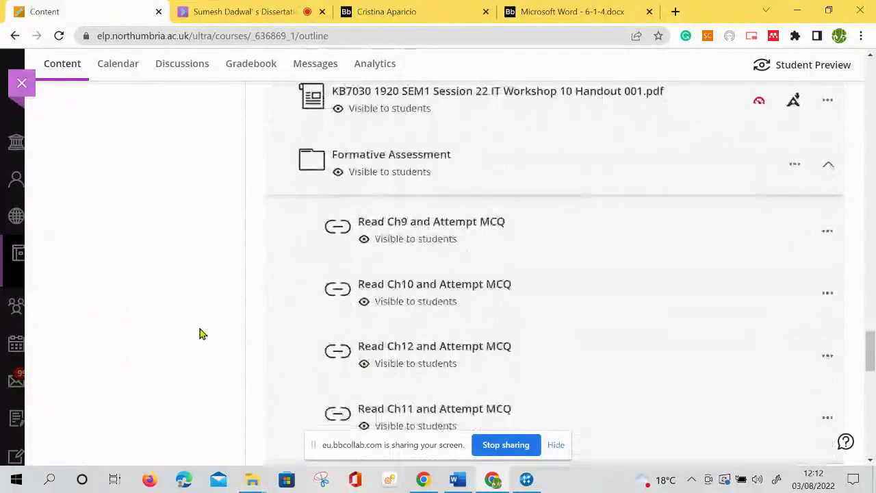
{"action": "scroll", "coordinate": [202, 333], "scroll_direction": "down", "scroll_amount": 2}
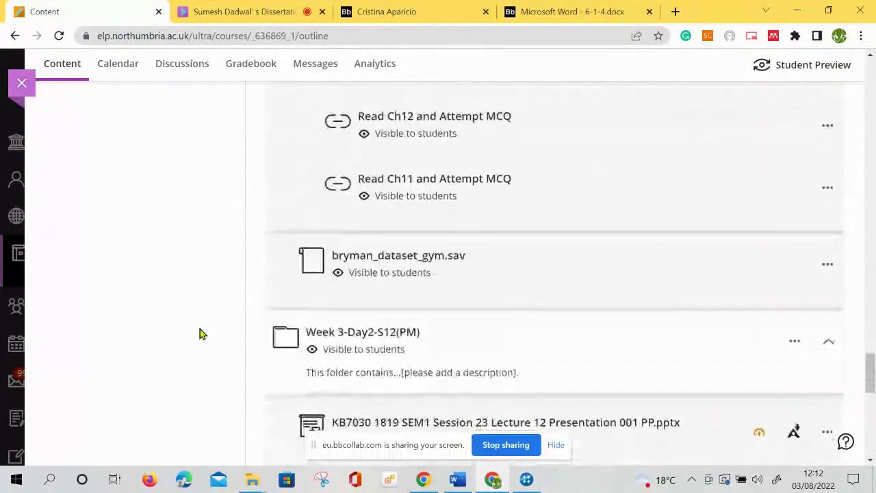
- Expand the Formative Assessment subfolder of Week 3-Day2-S12(PM) and look through its items
{"action": "scroll", "coordinate": [202, 333], "scroll_direction": "down", "scroll_amount": 3}
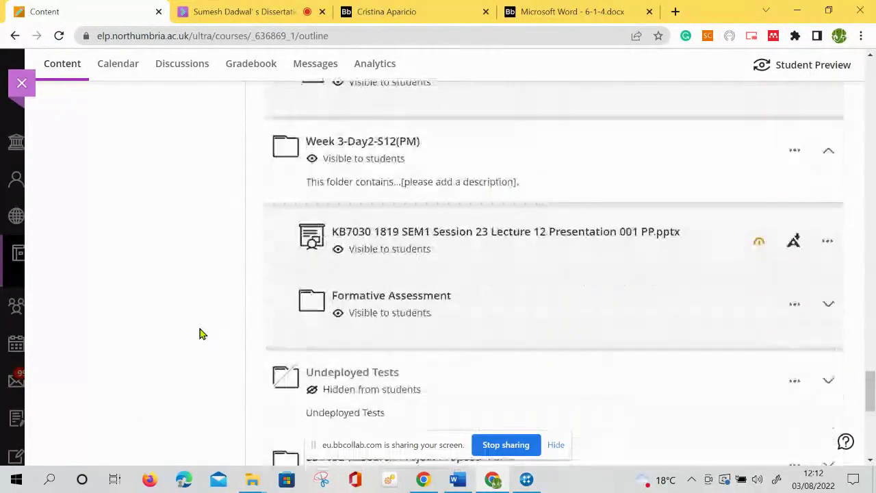
{"action": "left_click", "coordinate": [413, 296]}
{"action": "scroll", "coordinate": [411, 299], "scroll_direction": "down", "scroll_amount": 3}
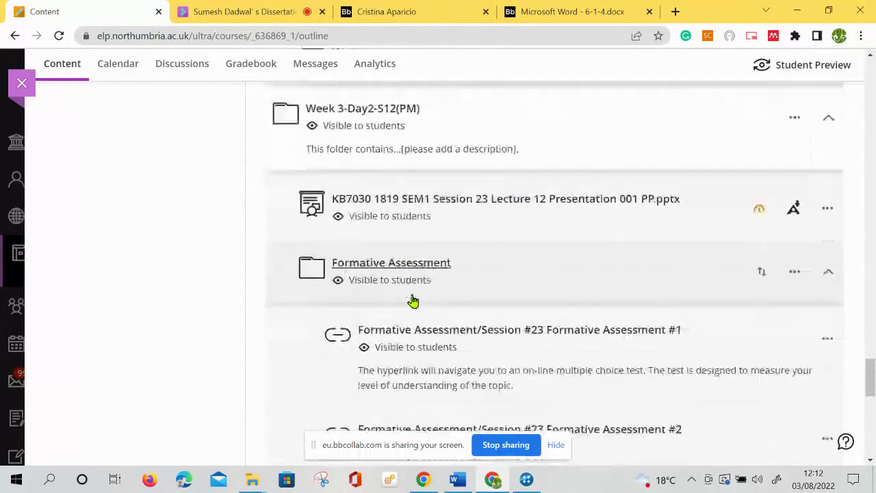
{"action": "scroll", "coordinate": [229, 320], "scroll_direction": "down", "scroll_amount": 2}
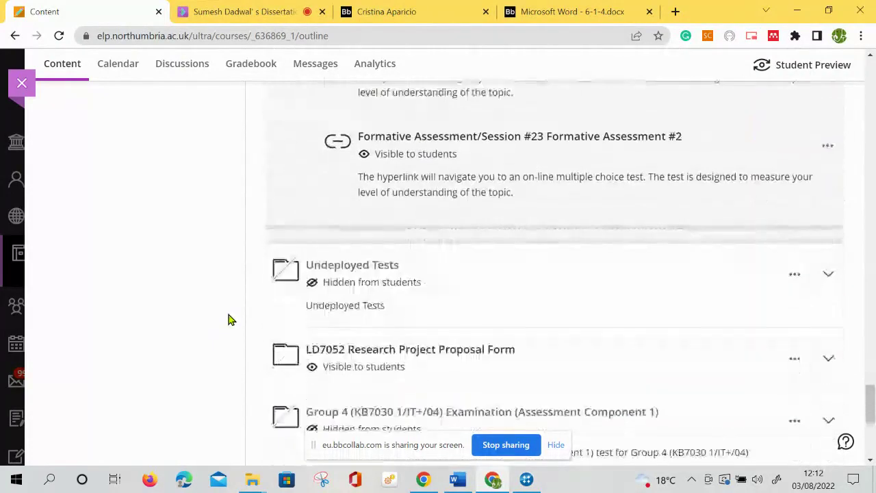
- Expand the Formative Assessment subfolder of Week 3-Day1-S9(AM) and check its items and the folder's handouts
{"action": "scroll", "coordinate": [230, 319], "scroll_direction": "up", "scroll_amount": 10}
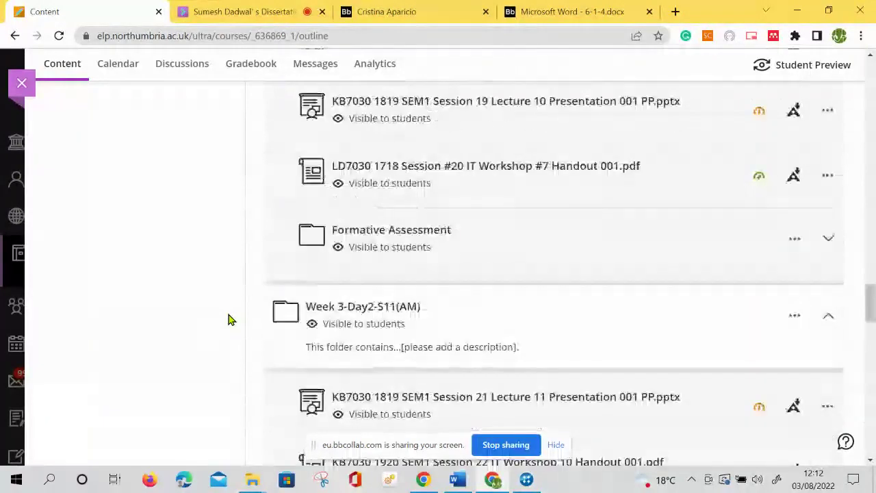
{"action": "scroll", "coordinate": [229, 320], "scroll_direction": "up", "scroll_amount": 3}
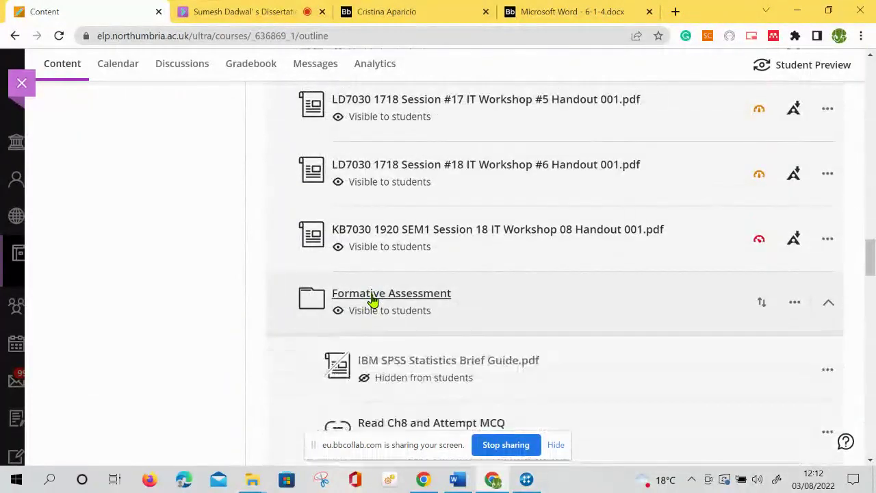
{"action": "scroll", "coordinate": [180, 302], "scroll_direction": "down", "scroll_amount": 2}
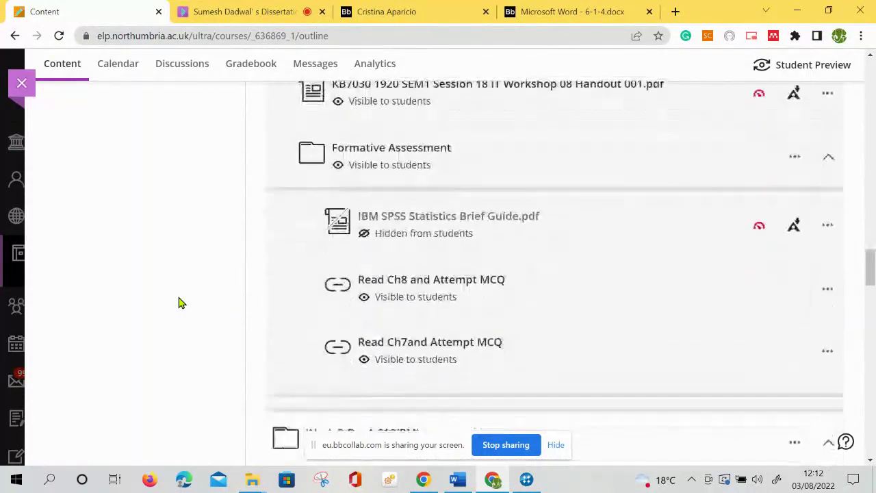
{"action": "scroll", "coordinate": [180, 303], "scroll_direction": "up", "scroll_amount": 3}
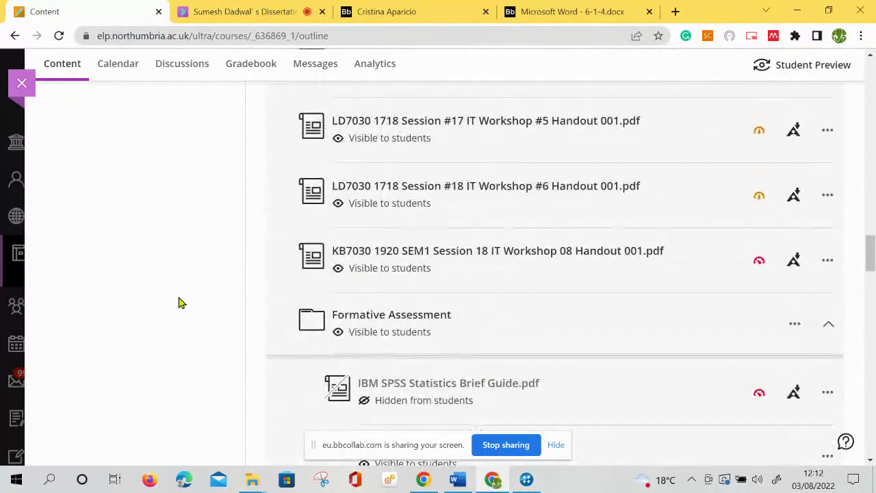
{"action": "scroll", "coordinate": [180, 303], "scroll_direction": "up", "scroll_amount": 3}
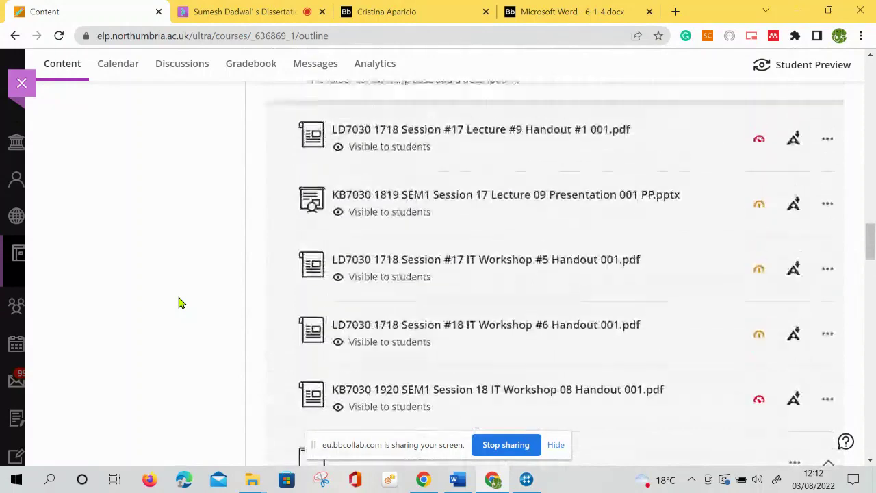
{"action": "scroll", "coordinate": [180, 302], "scroll_direction": "up", "scroll_amount": 2}
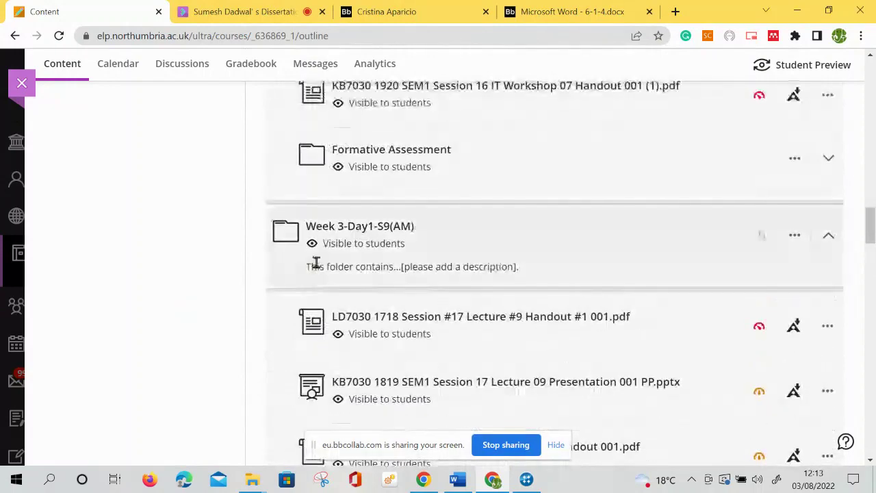
- Expand the Formative Assessment subfolders of Wk2-Day2-S8(PM) and Wk2-Day2-S7(AM) and check their contents
{"action": "scroll", "coordinate": [325, 252], "scroll_direction": "up", "scroll_amount": 2}
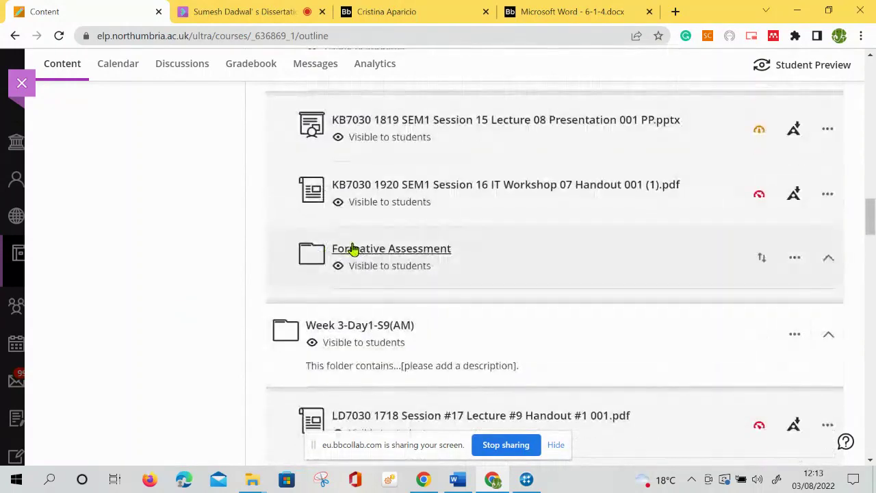
{"action": "left_click", "coordinate": [352, 249]}
{"action": "scroll", "coordinate": [217, 281], "scroll_direction": "up", "scroll_amount": 5}
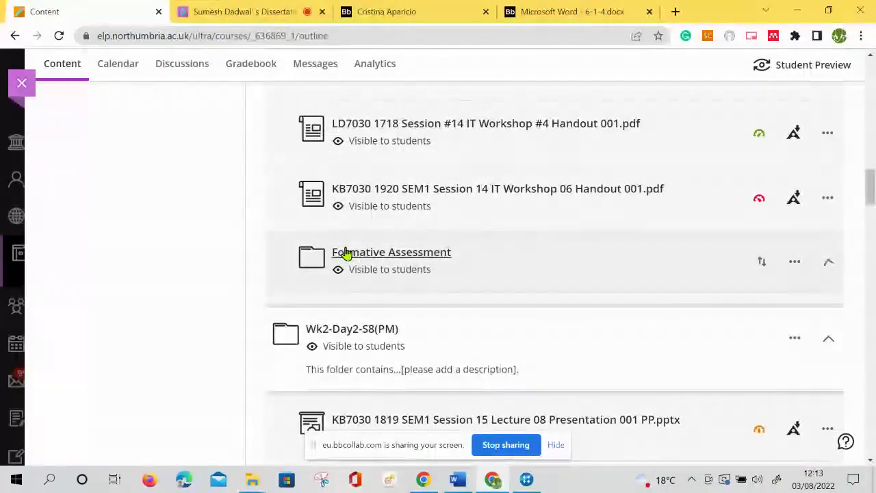
{"action": "left_click", "coordinate": [347, 254]}
{"action": "scroll", "coordinate": [228, 272], "scroll_direction": "up", "scroll_amount": 2}
- Expand the Formative Assessment subfolder of Wk2-Day1-S6(PM) and look through its items
{"action": "scroll", "coordinate": [229, 272], "scroll_direction": "up", "scroll_amount": 3}
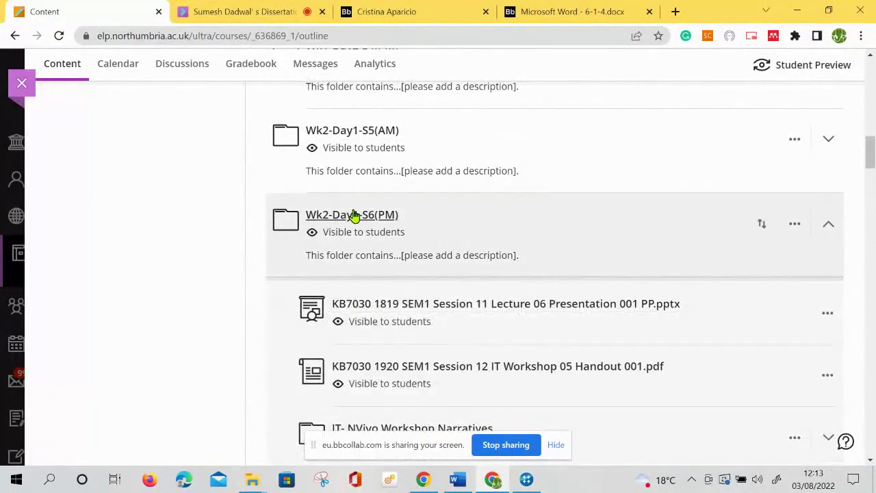
{"action": "scroll", "coordinate": [355, 215], "scroll_direction": "down", "scroll_amount": 2}
{"action": "scroll", "coordinate": [250, 309], "scroll_direction": "down", "scroll_amount": 2}
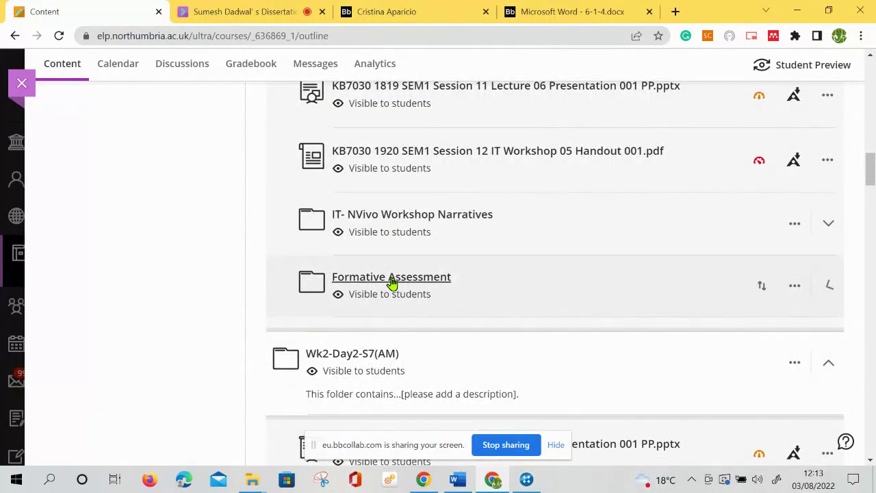
{"action": "scroll", "coordinate": [391, 283], "scroll_direction": "down", "scroll_amount": 2}
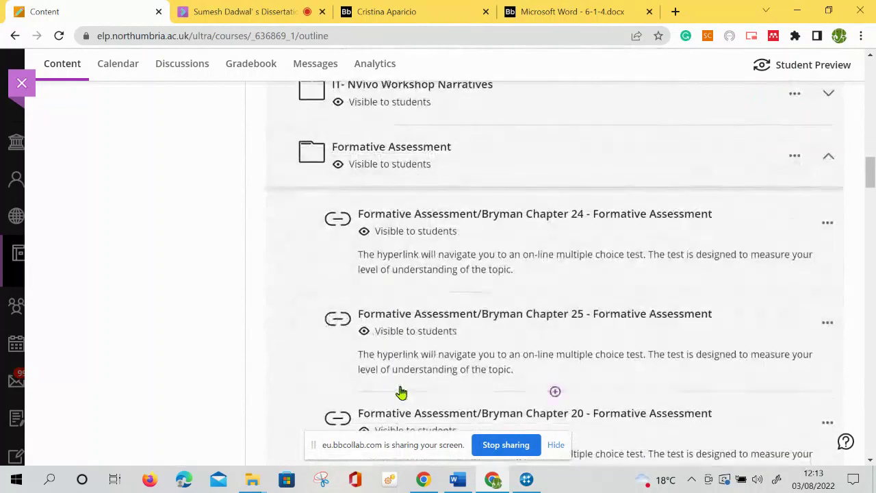
{"action": "scroll", "coordinate": [402, 393], "scroll_direction": "down", "scroll_amount": 2}
{"action": "scroll", "coordinate": [392, 348], "scroll_direction": "up", "scroll_amount": 1}
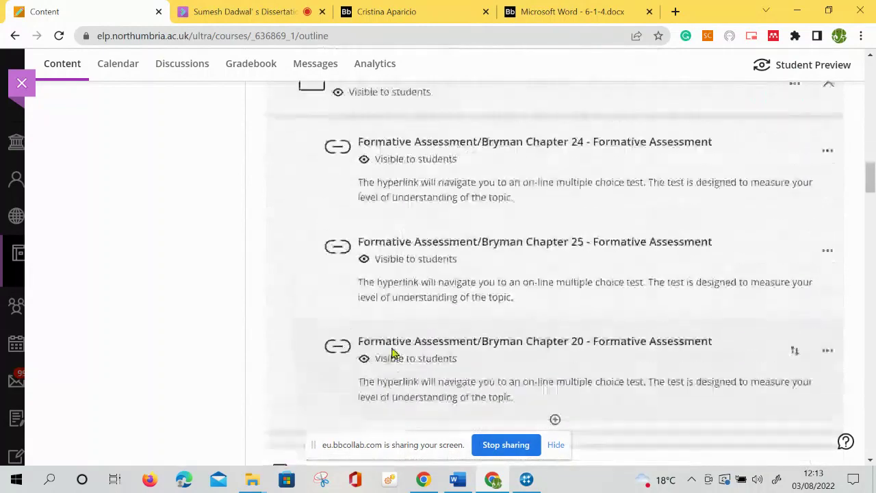
{"action": "scroll", "coordinate": [393, 353], "scroll_direction": "up", "scroll_amount": 3}
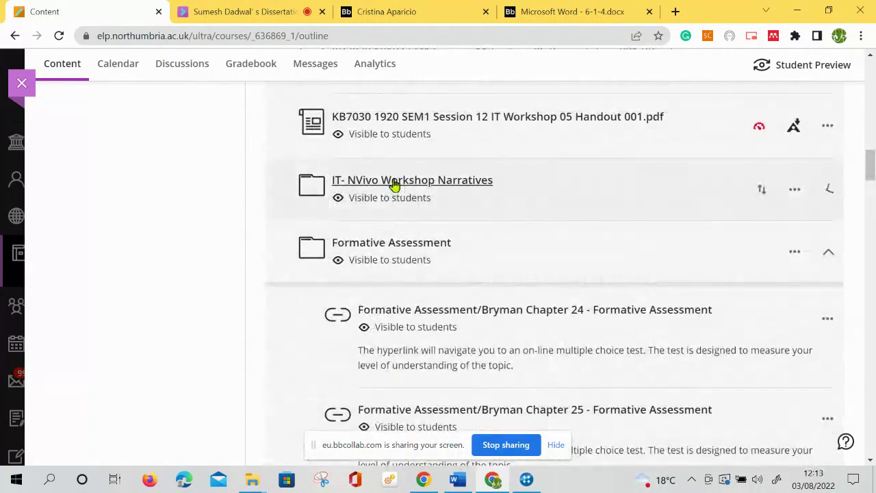
- Expand the IT- NVivo Workshop Narratives folder and save the original Narrative 01 handout as a PDF in Downloads
{"action": "left_click", "coordinate": [395, 182]}
{"action": "scroll", "coordinate": [217, 290], "scroll_direction": "down", "scroll_amount": 1}
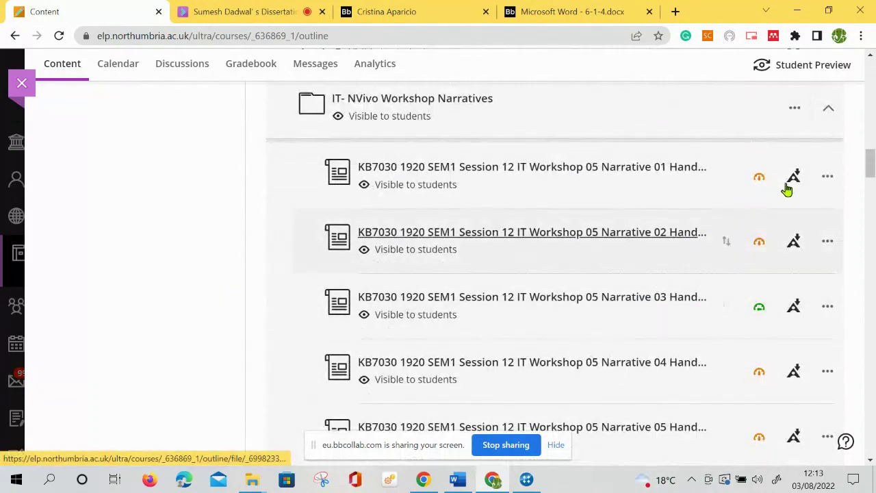
{"action": "left_click", "coordinate": [828, 180]}
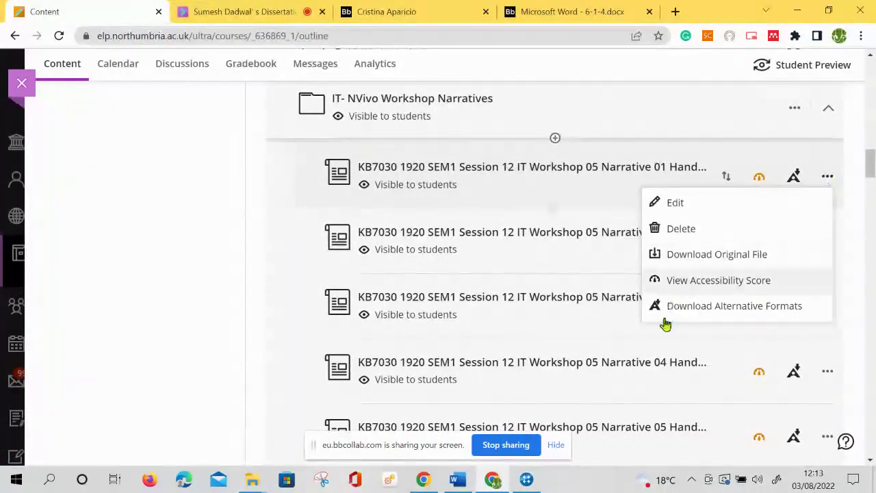
{"action": "left_click", "coordinate": [695, 260]}
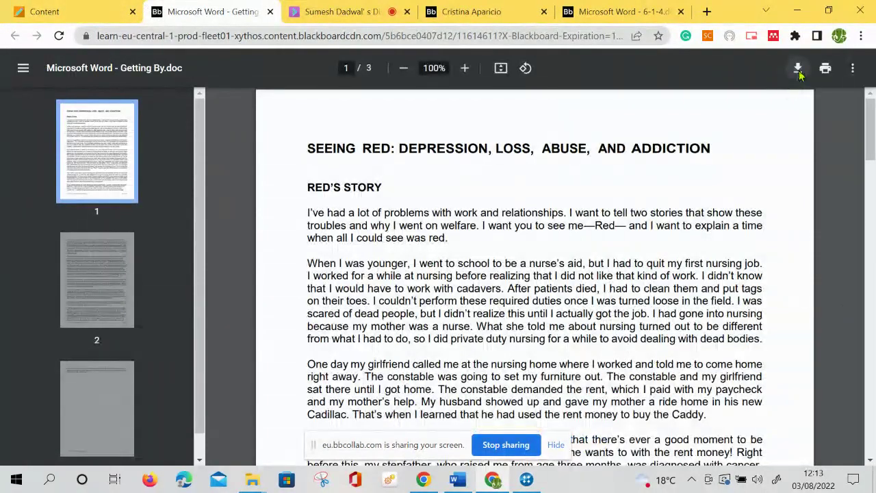
{"action": "left_click", "coordinate": [797, 68]}
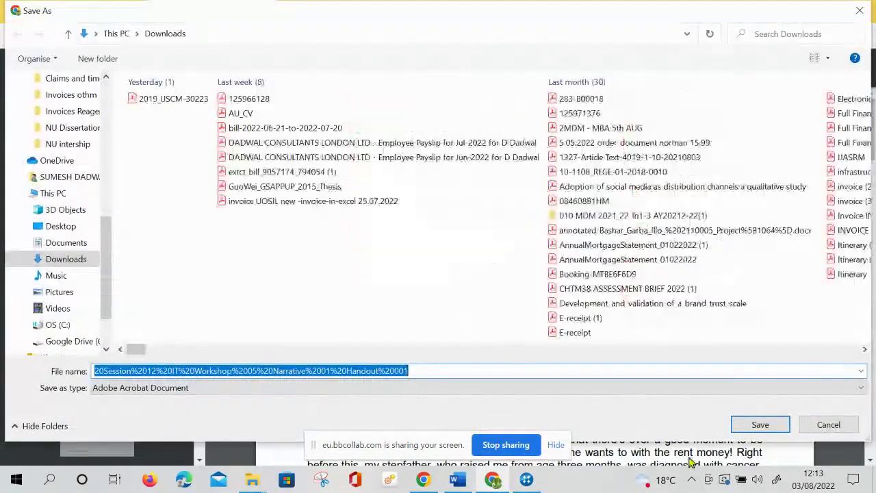
{"action": "left_click", "coordinate": [762, 426]}
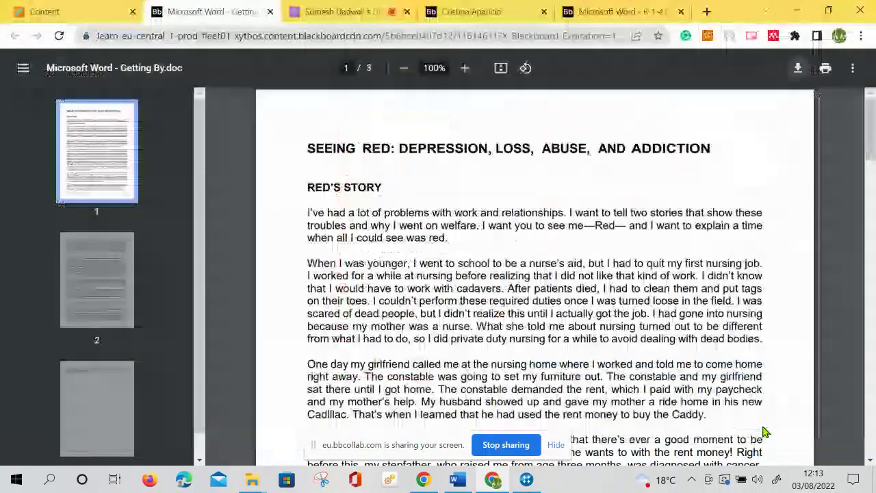
- Return to the course content and save the original Narrative 02 handout as a PDF in Downloads
{"action": "left_click", "coordinate": [44, 12]}
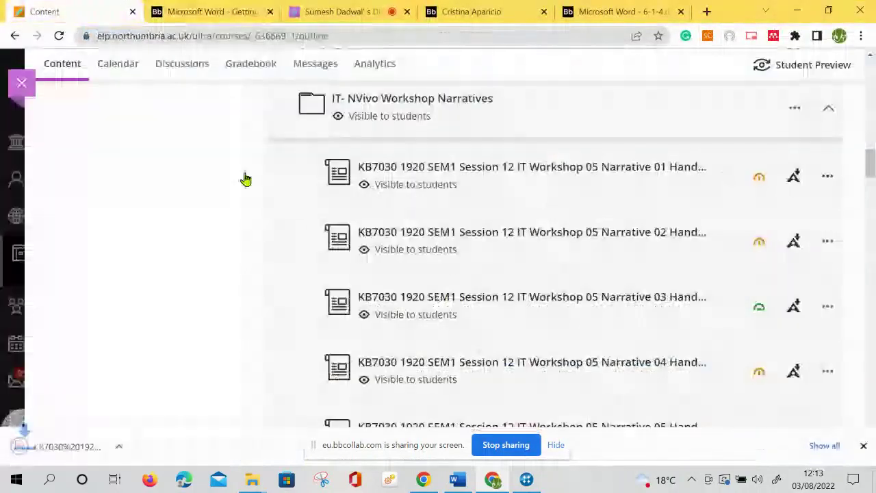
{"action": "left_click", "coordinate": [827, 245]}
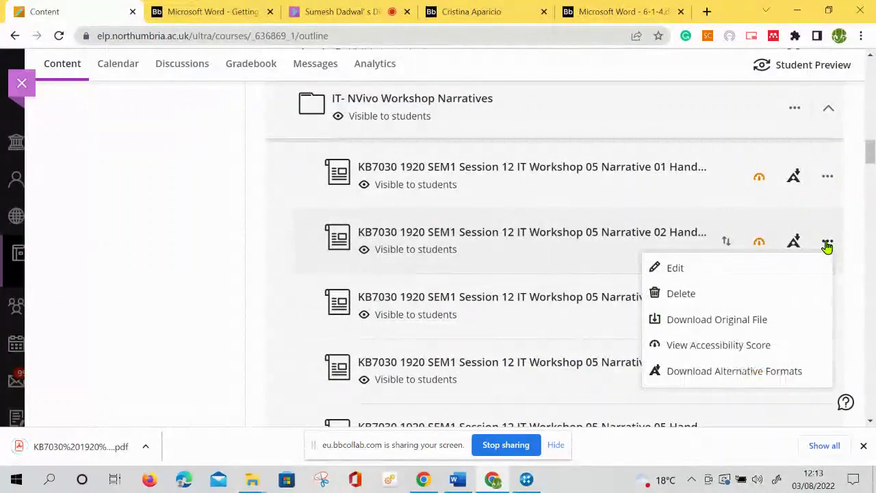
{"action": "left_click", "coordinate": [696, 319]}
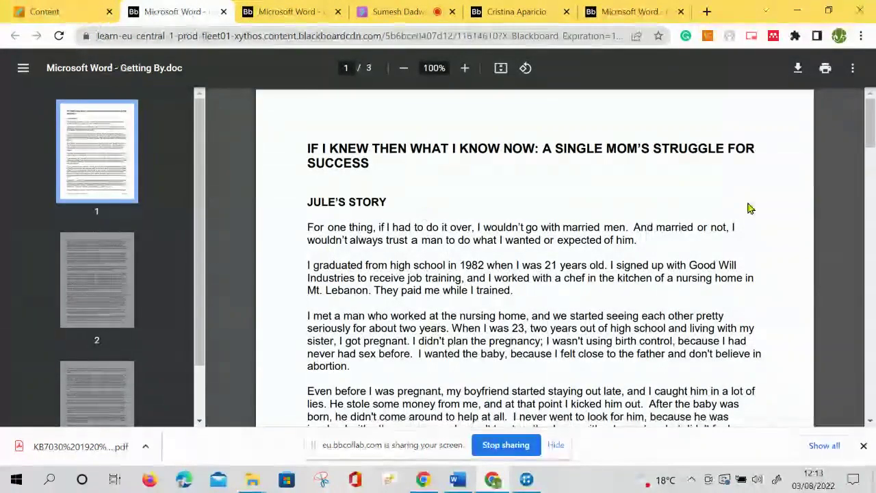
{"action": "left_click", "coordinate": [798, 72]}
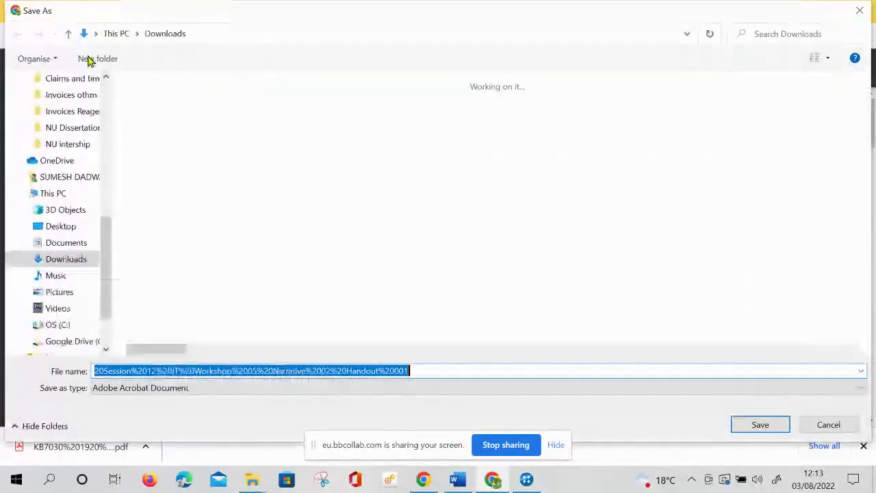
{"action": "left_click", "coordinate": [760, 425]}
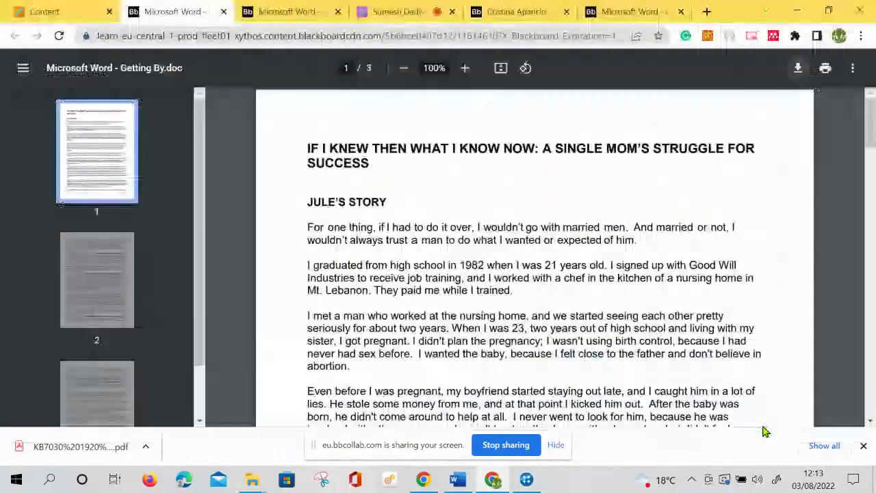
- Return to the course content and save the original Narrative 03 handout as a PDF in Downloads
{"action": "left_click", "coordinate": [51, 12]}
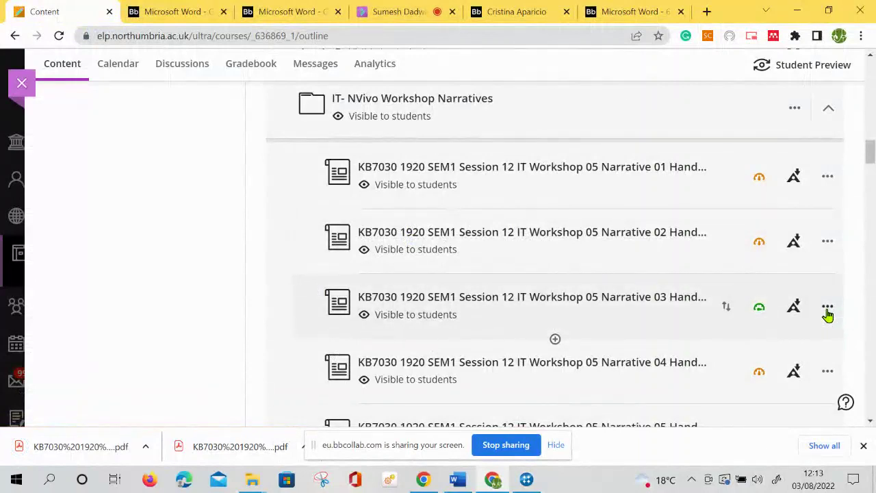
{"action": "left_click", "coordinate": [828, 309]}
{"action": "left_click", "coordinate": [685, 385]}
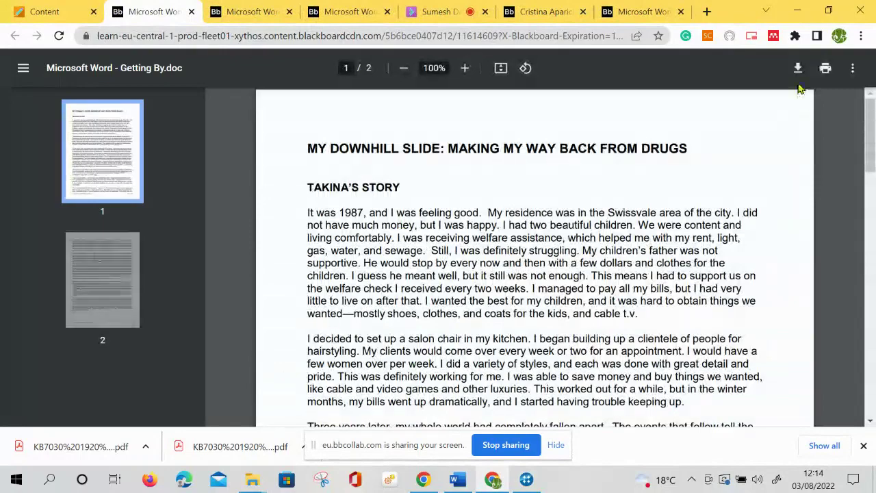
{"action": "left_click", "coordinate": [796, 74]}
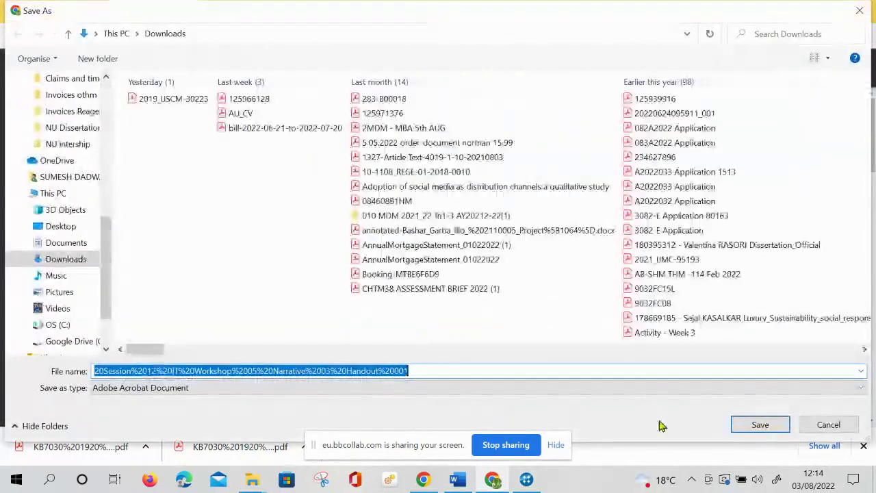
{"action": "left_click", "coordinate": [778, 427]}
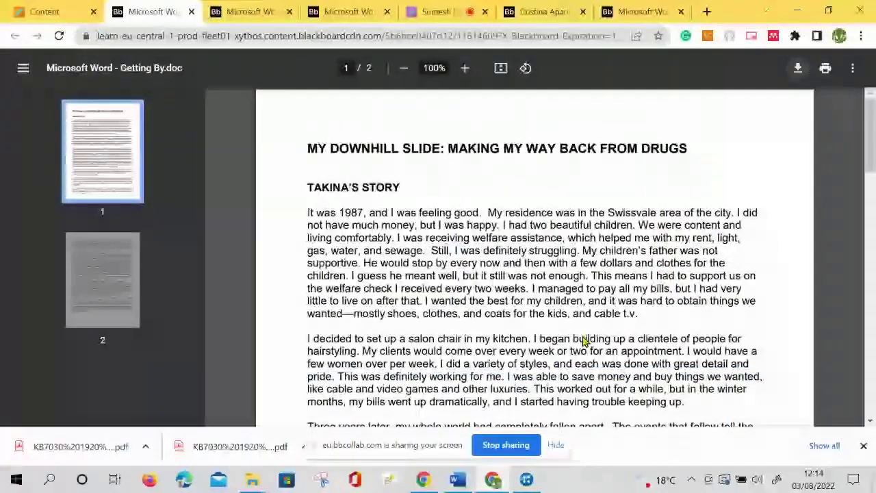
- Return to the course content and save the original Narrative 04 handout as a PDF in Downloads
{"action": "key", "text": "ctrl+shift+Tab"}
{"action": "scroll", "coordinate": [552, 354], "scroll_direction": "down", "scroll_amount": 1}
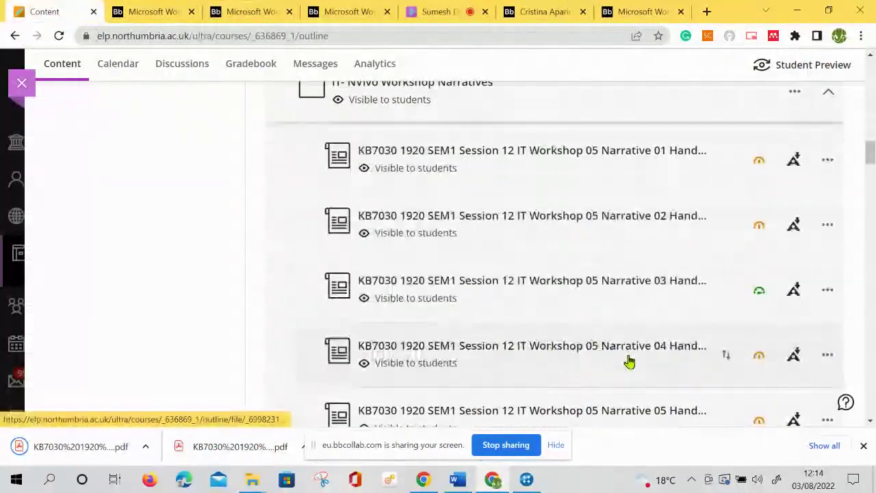
{"action": "left_click", "coordinate": [827, 357]}
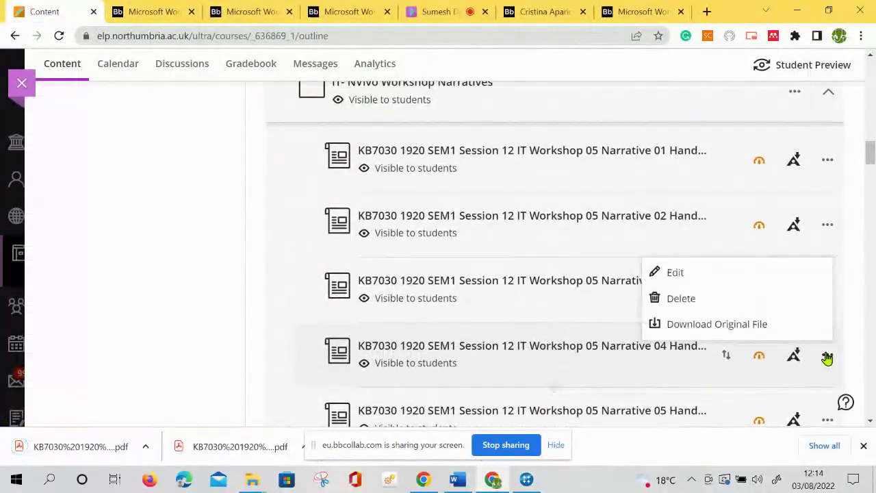
{"action": "left_click", "coordinate": [724, 329]}
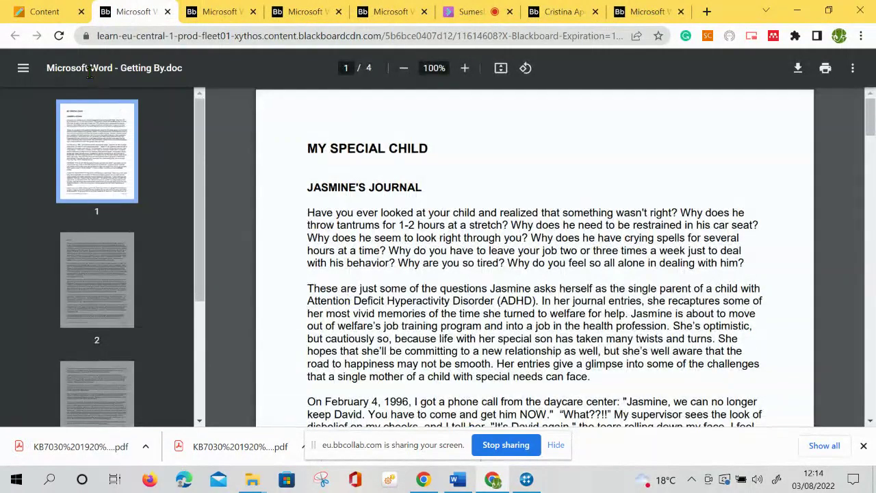
{"action": "left_click", "coordinate": [798, 68]}
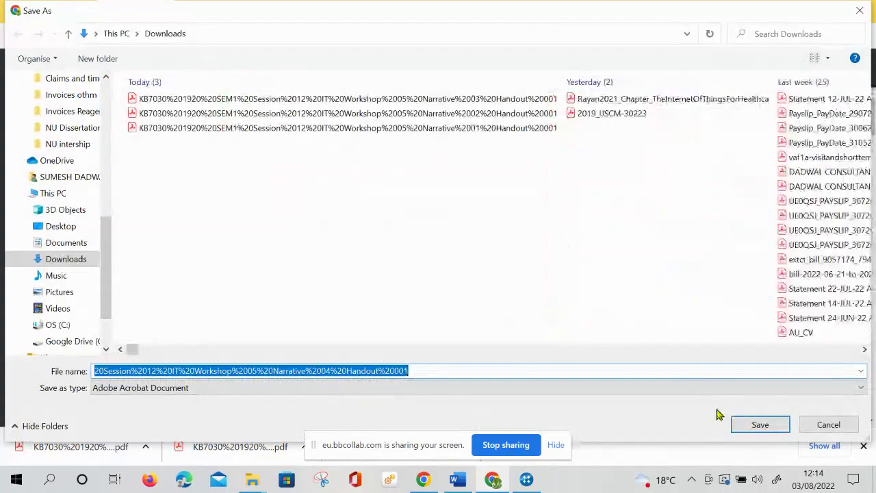
{"action": "left_click", "coordinate": [742, 429]}
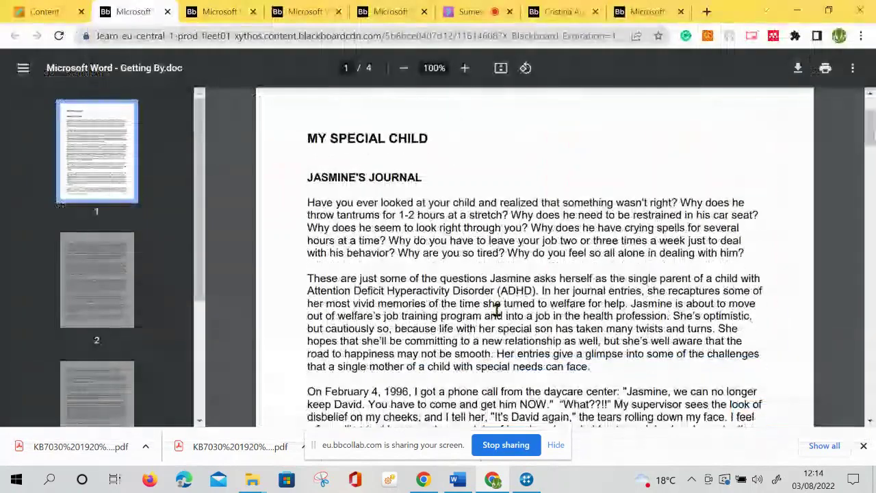
- Return to the course content and save the original Narrative 05 handout as a PDF in Downloads
{"action": "scroll", "coordinate": [497, 310], "scroll_direction": "down", "scroll_amount": 5}
{"action": "left_click", "coordinate": [48, 10]}
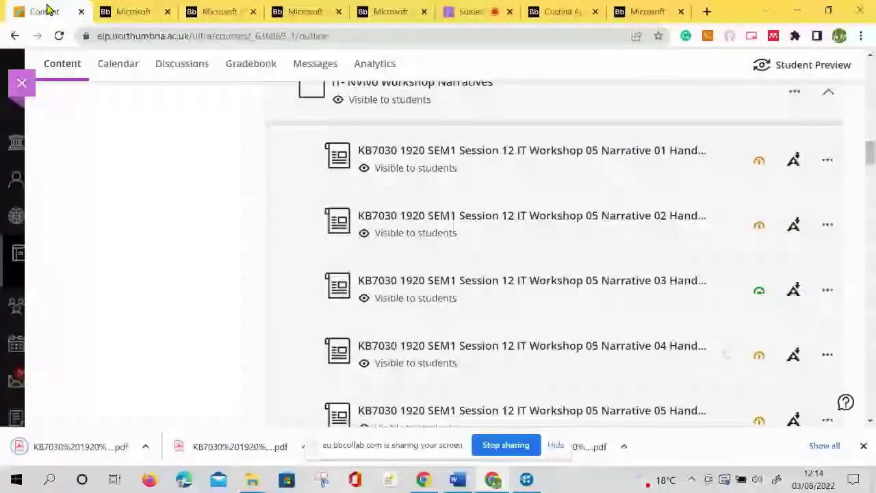
{"action": "scroll", "coordinate": [552, 411], "scroll_direction": "down", "scroll_amount": 2}
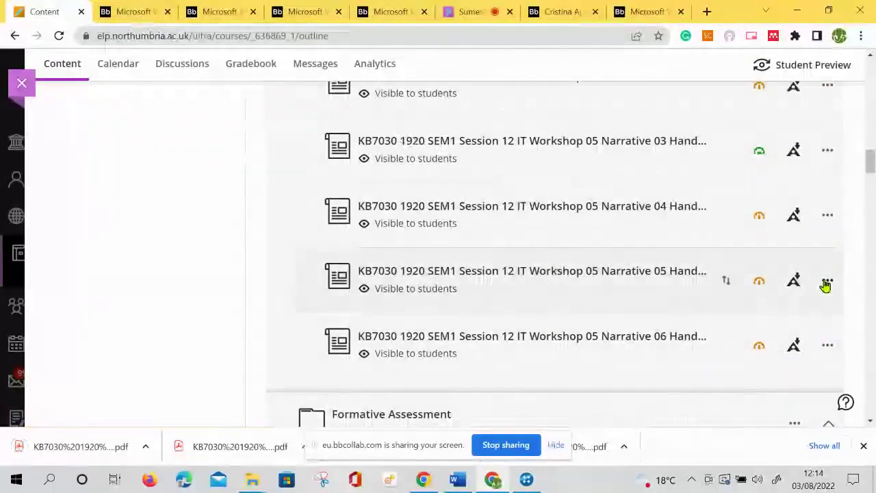
{"action": "left_click", "coordinate": [827, 282]}
{"action": "left_click", "coordinate": [706, 361]}
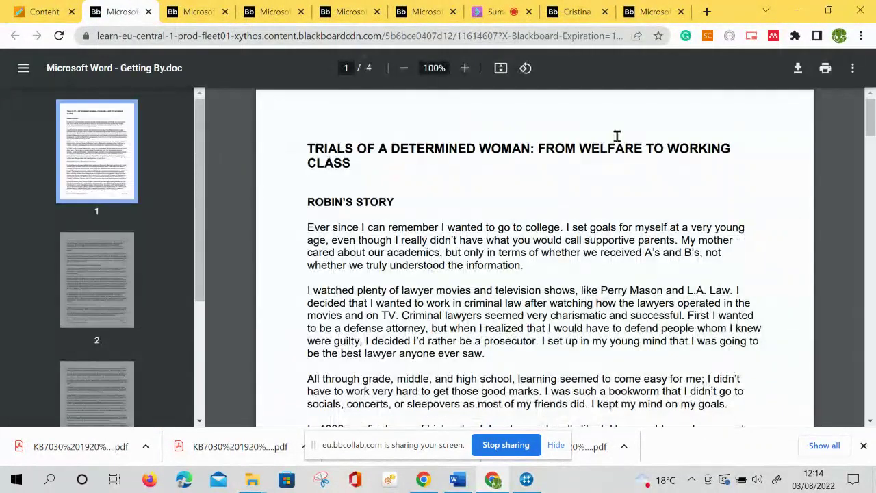
{"action": "left_click", "coordinate": [796, 70]}
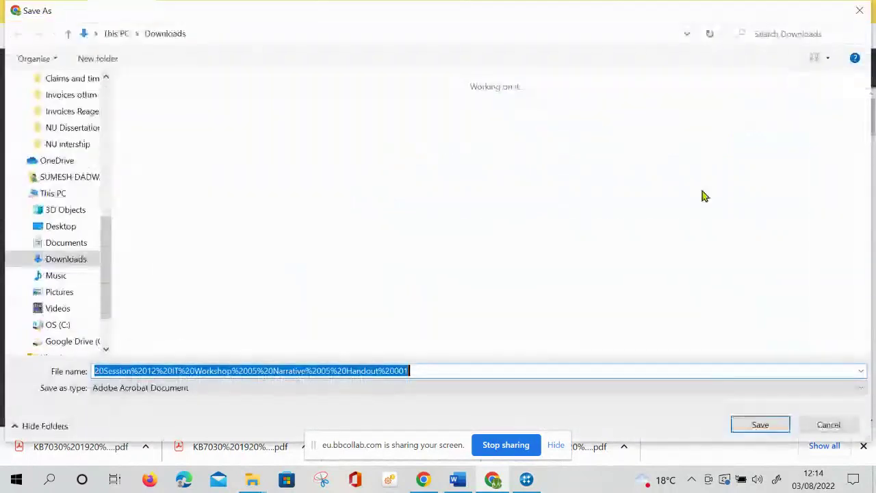
{"action": "left_click", "coordinate": [739, 430]}
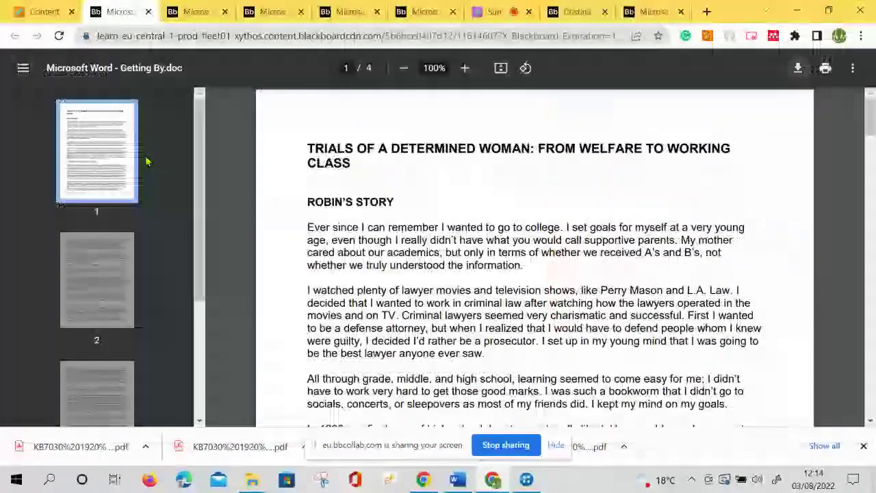
- Return to the course content and save the original Narrative 06 handout as a PDF in Downloads
{"action": "key", "text": "ctrl+w"}
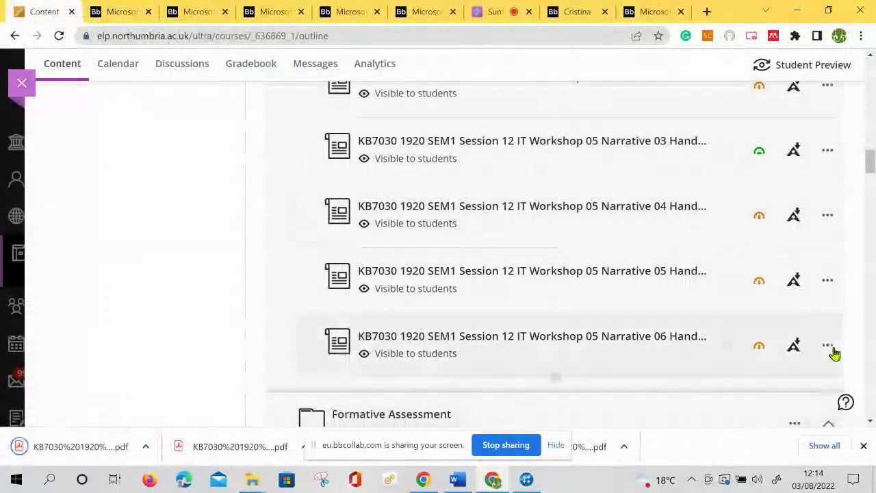
{"action": "left_click", "coordinate": [832, 351]}
{"action": "left_click", "coordinate": [690, 315]}
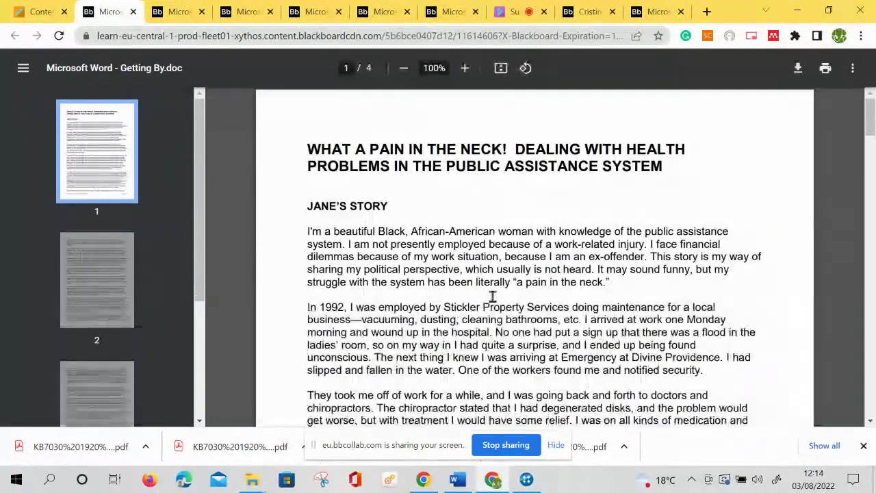
{"action": "left_click", "coordinate": [798, 68]}
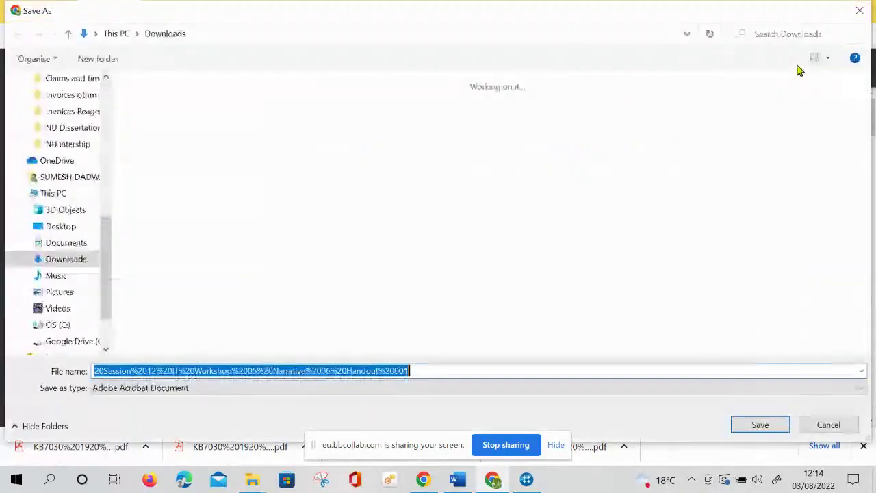
{"action": "left_click", "coordinate": [757, 424]}
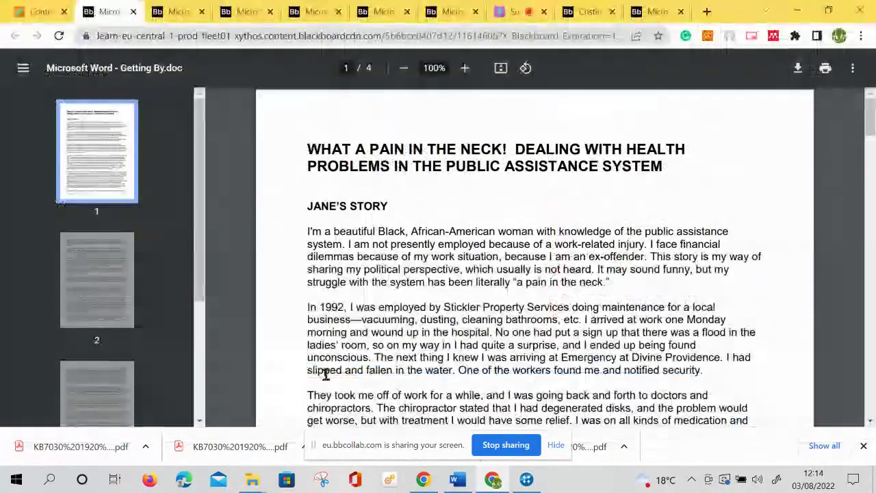
- Import the five KB7030 narrative PDFs from the Downloads folder into the Files of the NVivo demo project, and close the folder window
{"action": "mouse_move", "coordinate": [253, 478]}
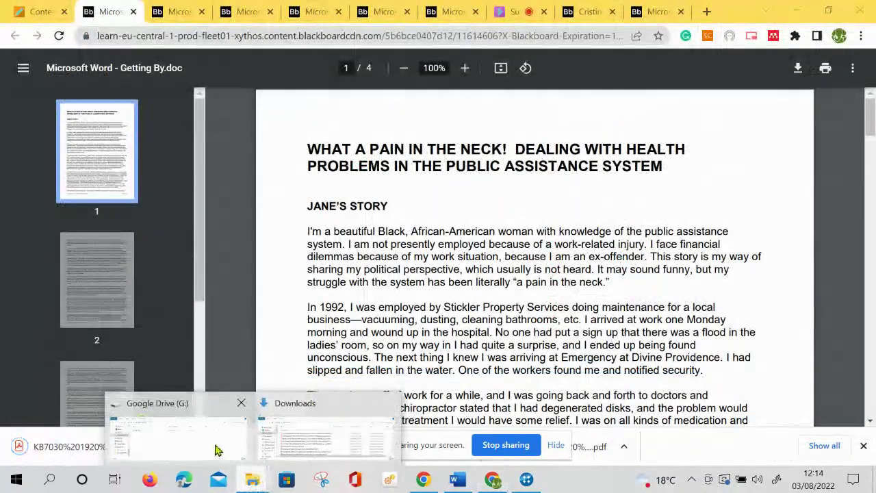
{"action": "left_click", "coordinate": [268, 446]}
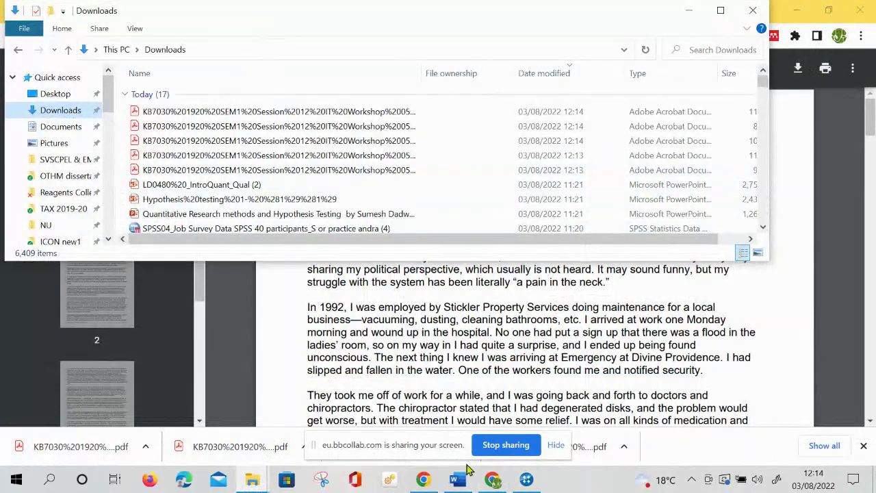
{"action": "left_click", "coordinate": [525, 480]}
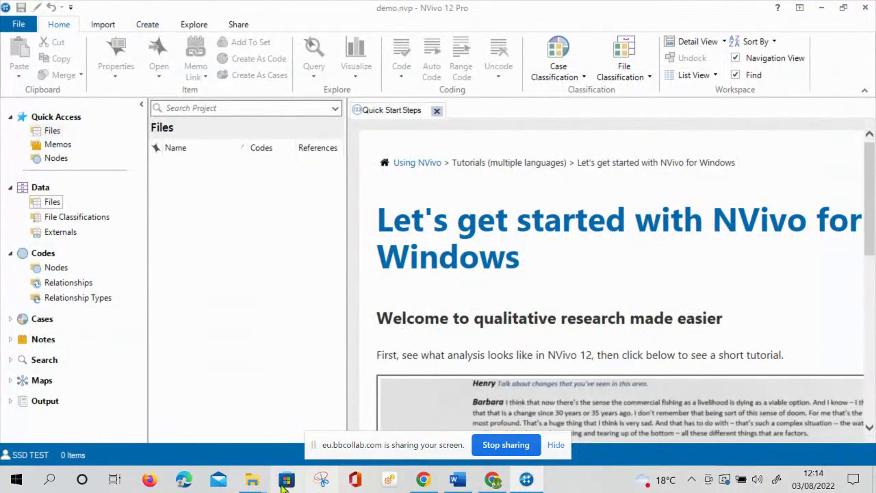
{"action": "left_click", "coordinate": [251, 483]}
{"action": "left_click", "coordinate": [286, 443]}
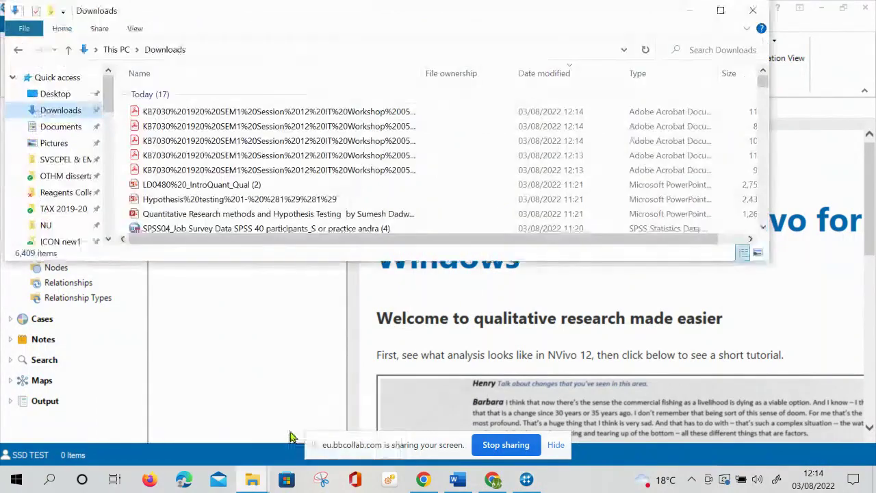
{"action": "left_click_drag", "start_coordinate": [305, 20], "coordinate": [691, 39]}
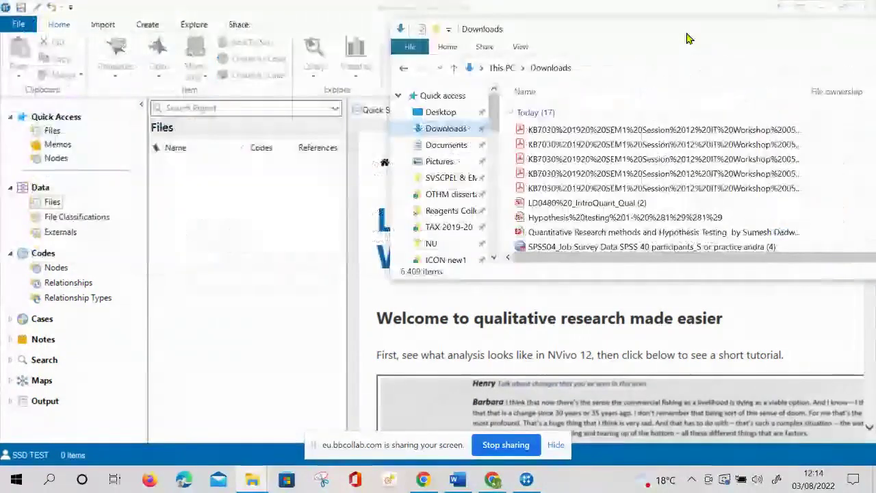
{"action": "left_click", "coordinate": [579, 132]}
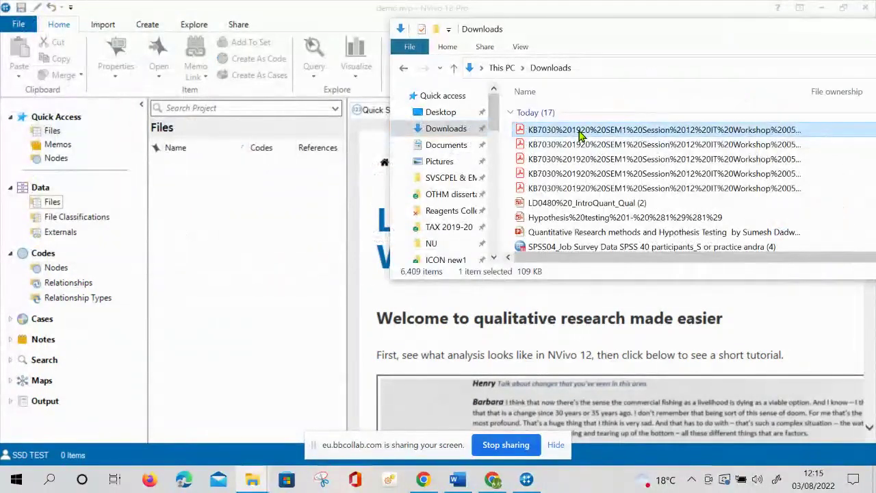
{"action": "left_click", "coordinate": [543, 189], "text": "shift"}
{"action": "left_click_drag", "start_coordinate": [542, 194], "coordinate": [234, 258]}
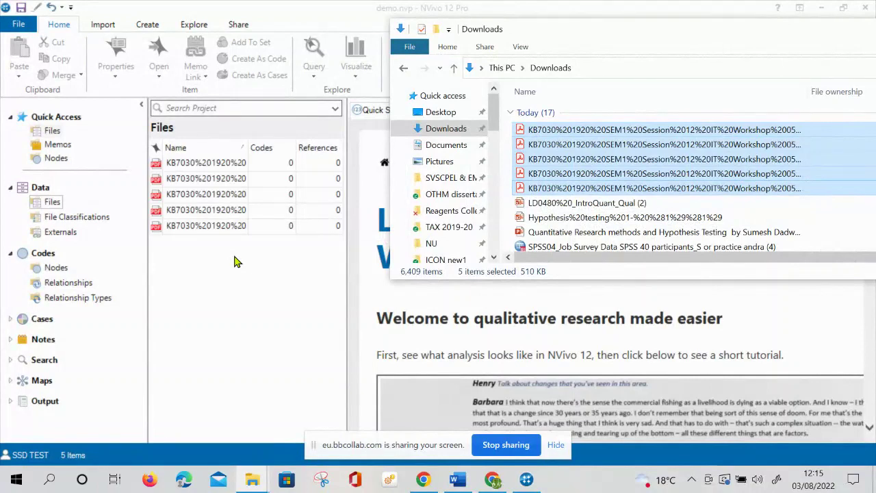
{"action": "left_click_drag", "start_coordinate": [745, 27], "coordinate": [392, 119]}
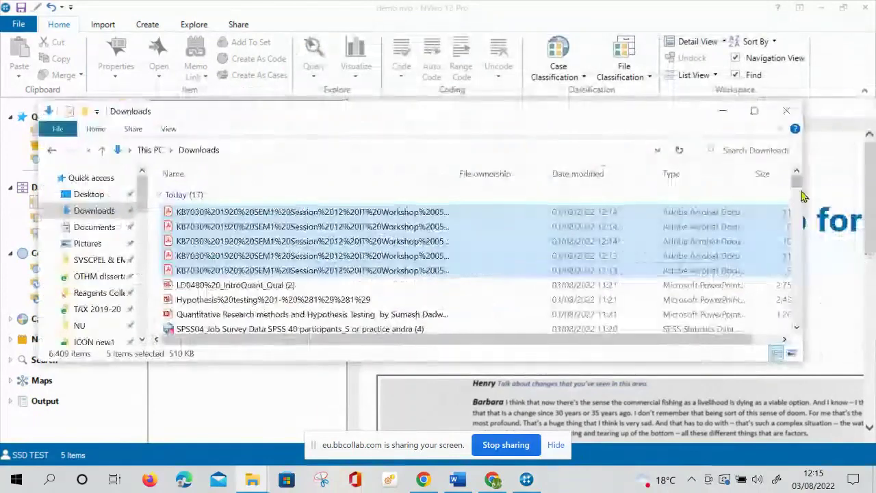
{"action": "left_click", "coordinate": [788, 112]}
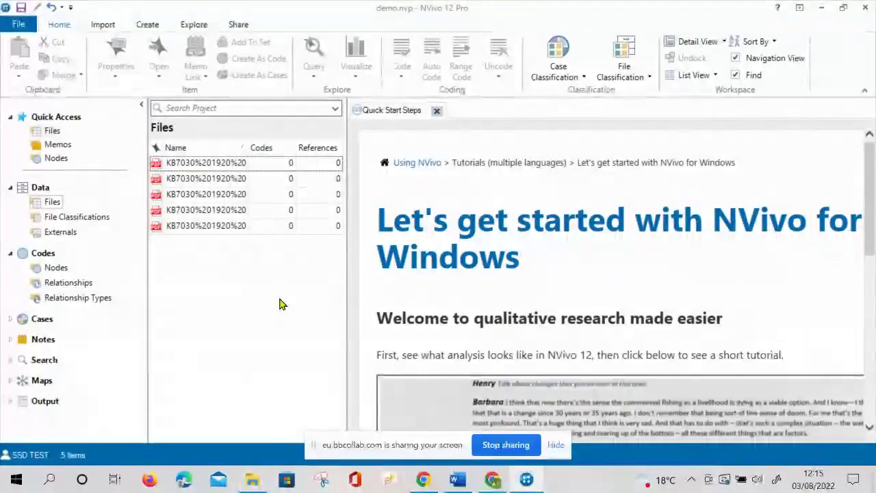
- Open the first imported PDF in the Files list and widen the document view by narrowing the file list
{"action": "double_click", "coordinate": [193, 165]}
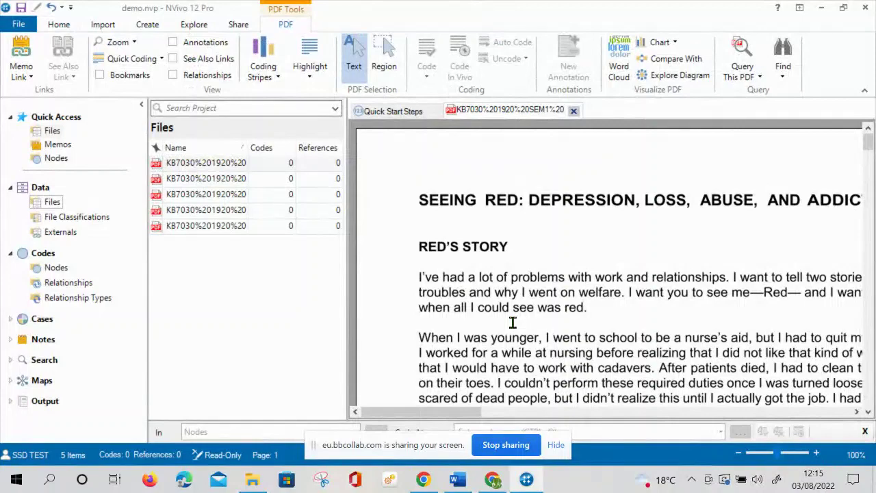
{"action": "scroll", "coordinate": [548, 332], "scroll_direction": "down", "scroll_amount": 10}
{"action": "scroll", "coordinate": [547, 331], "scroll_direction": "up", "scroll_amount": 8}
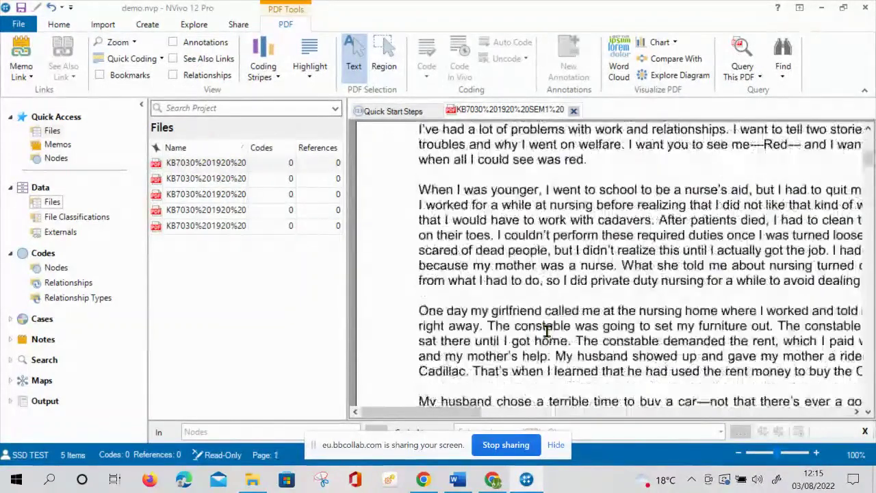
{"action": "scroll", "coordinate": [548, 331], "scroll_direction": "up", "scroll_amount": 3}
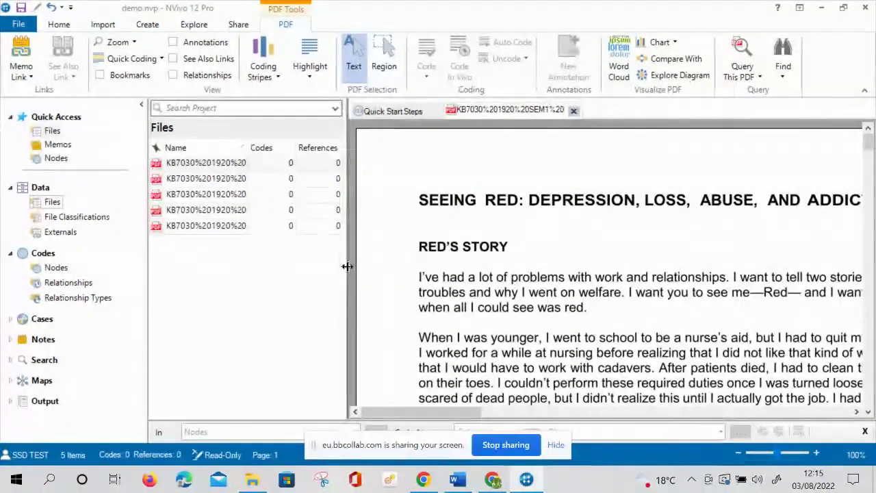
{"action": "left_click_drag", "start_coordinate": [347, 267], "coordinate": [272, 259]}
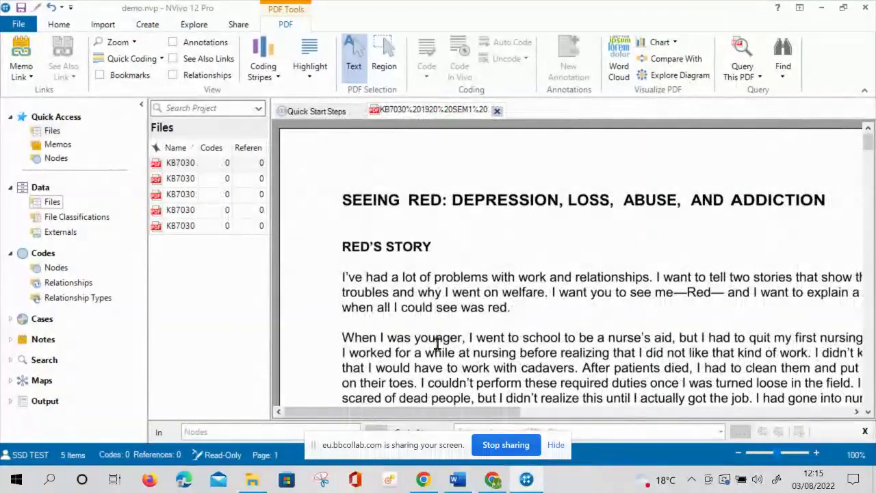
- Skim the "Seeing Red" narrative, selecting the passages about quitting the nursing job and about cleaning patients who died
{"action": "scroll", "coordinate": [437, 342], "scroll_direction": "down", "scroll_amount": 10}
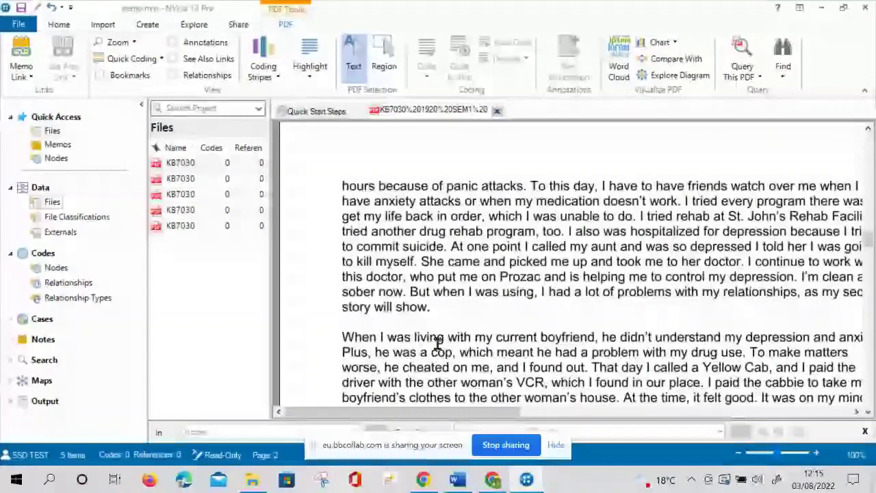
{"action": "scroll", "coordinate": [437, 342], "scroll_direction": "up", "scroll_amount": 10}
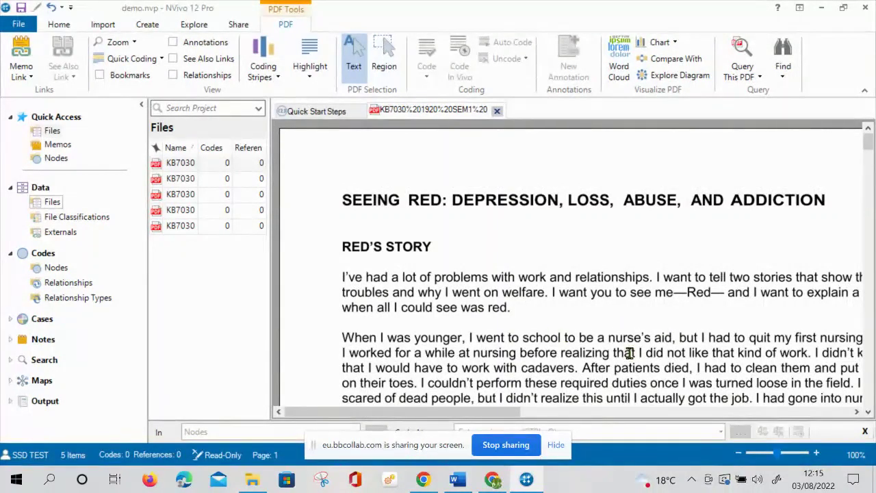
{"action": "scroll", "coordinate": [629, 353], "scroll_direction": "down", "scroll_amount": 10}
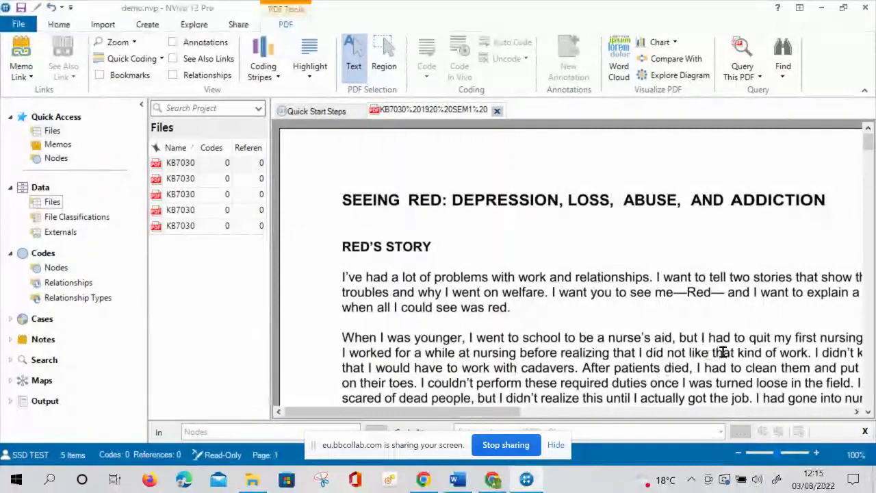
{"action": "left_click_drag", "start_coordinate": [709, 338], "coordinate": [724, 353]}
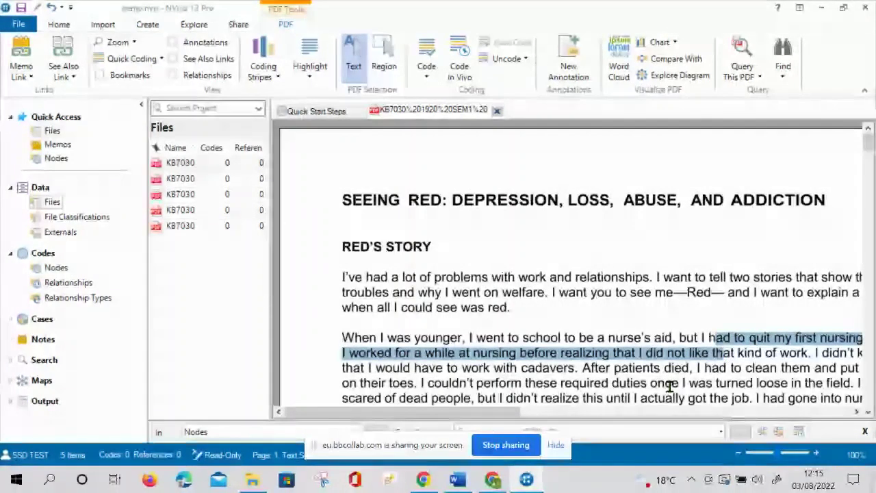
{"action": "left_click", "coordinate": [695, 381]}
{"action": "left_click_drag", "start_coordinate": [651, 367], "coordinate": [695, 383]}
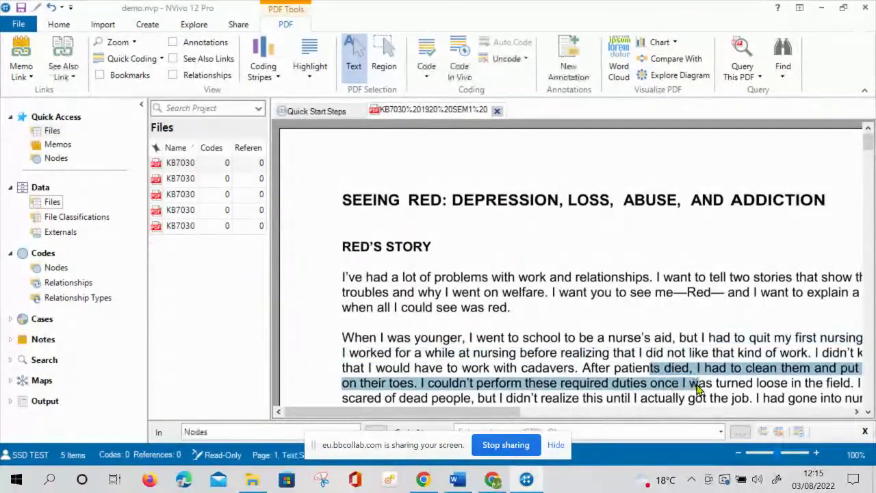
{"action": "scroll", "coordinate": [500, 302], "scroll_direction": "down", "scroll_amount": 15}
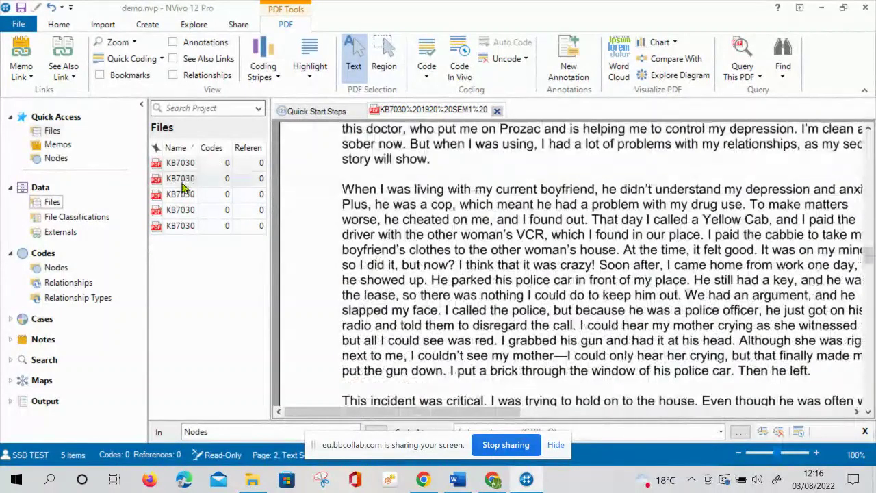
- Open the second imported PDF and read its narrative, selecting the passages about graduating from high school in 1982 and the pregnancy
{"action": "double_click", "coordinate": [205, 178]}
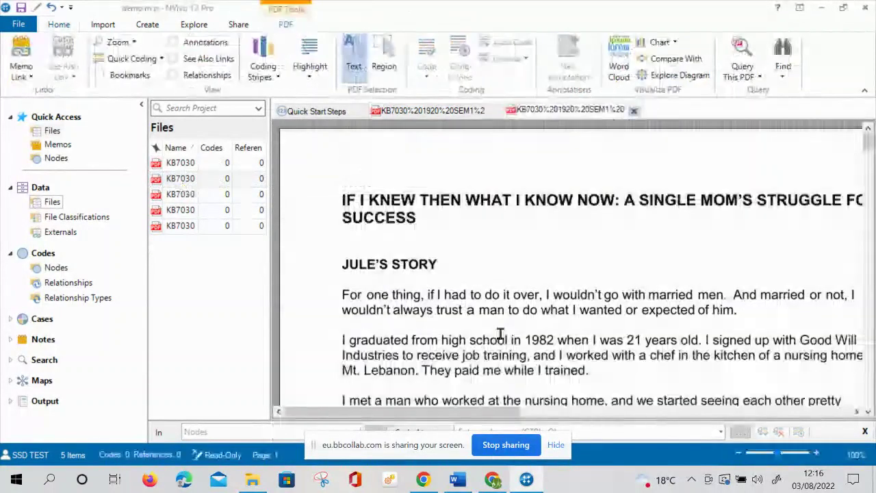
{"action": "scroll", "coordinate": [556, 330], "scroll_direction": "down", "scroll_amount": 10}
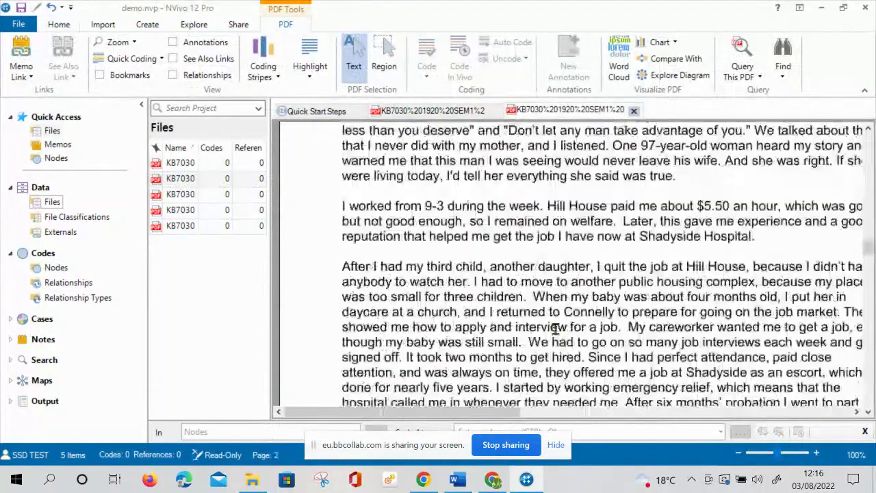
{"action": "scroll", "coordinate": [530, 336], "scroll_direction": "up", "scroll_amount": 12}
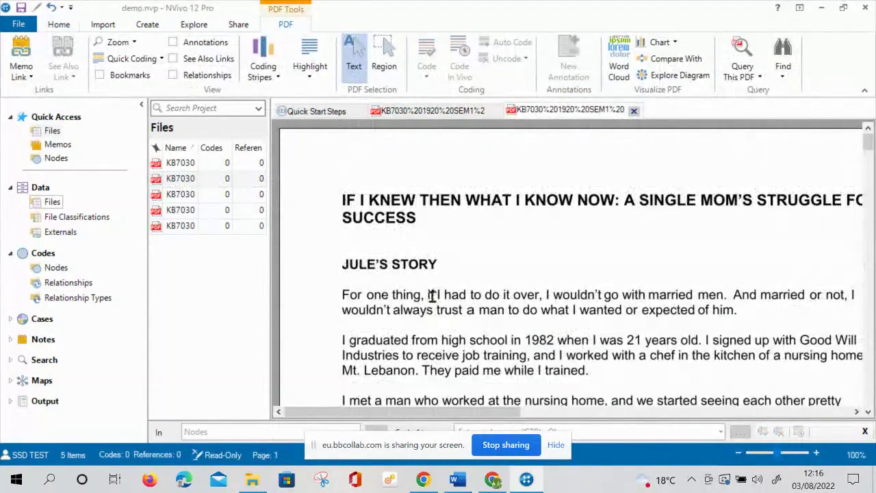
{"action": "left_click_drag", "start_coordinate": [341, 339], "coordinate": [556, 349]}
{"action": "scroll", "coordinate": [580, 355], "scroll_direction": "down", "scroll_amount": 5}
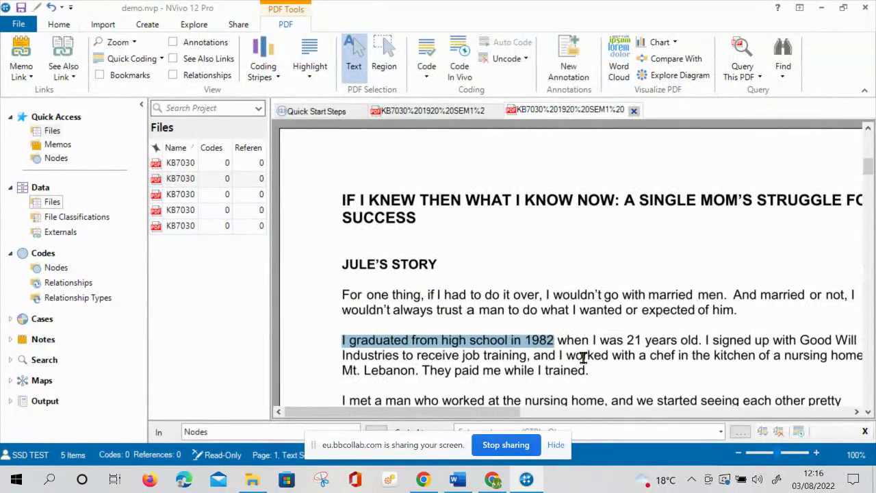
{"action": "scroll", "coordinate": [569, 344], "scroll_direction": "up", "scroll_amount": 5}
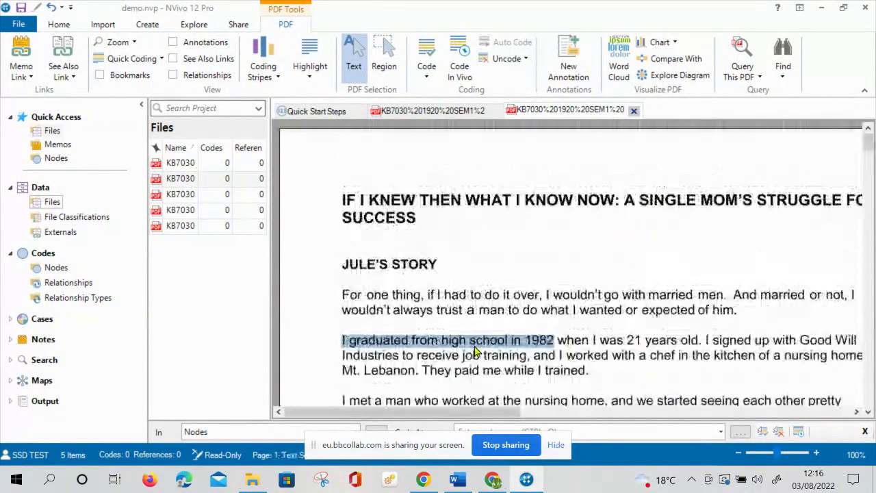
{"action": "left_click", "coordinate": [371, 399]}
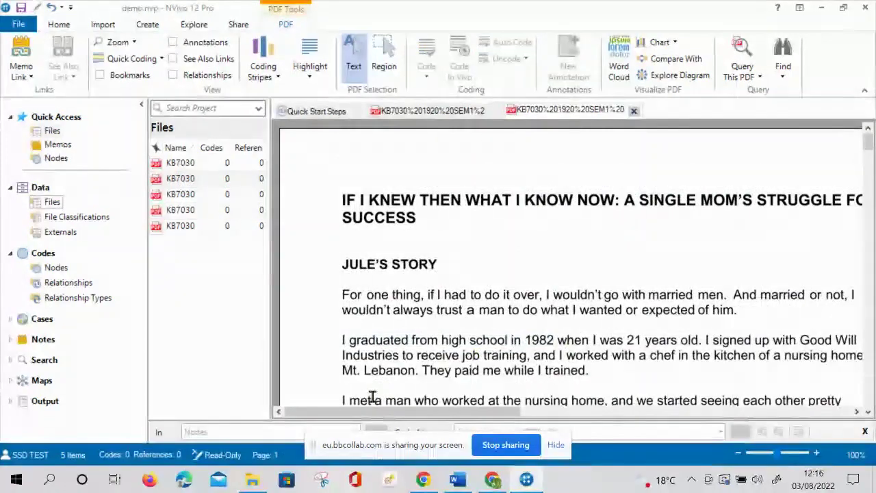
{"action": "left_click", "coordinate": [868, 412]}
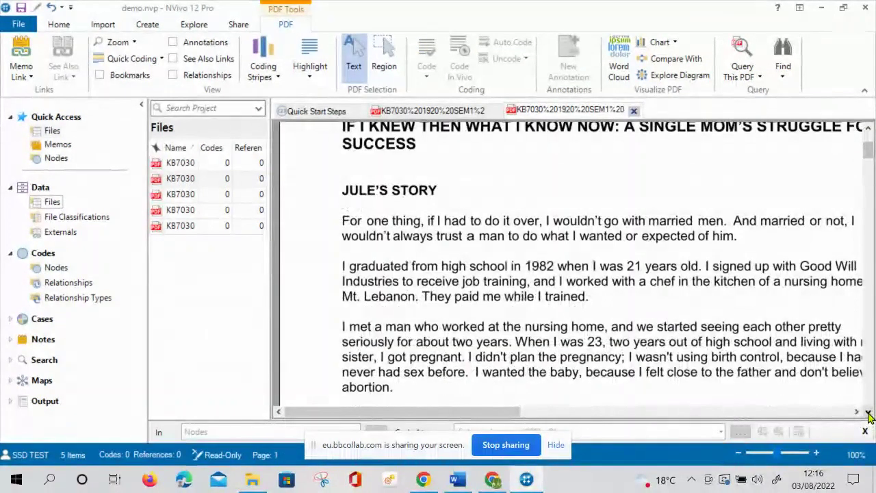
{"action": "left_click_drag", "start_coordinate": [533, 345], "coordinate": [639, 380]}
{"action": "left_click", "coordinate": [714, 393]}
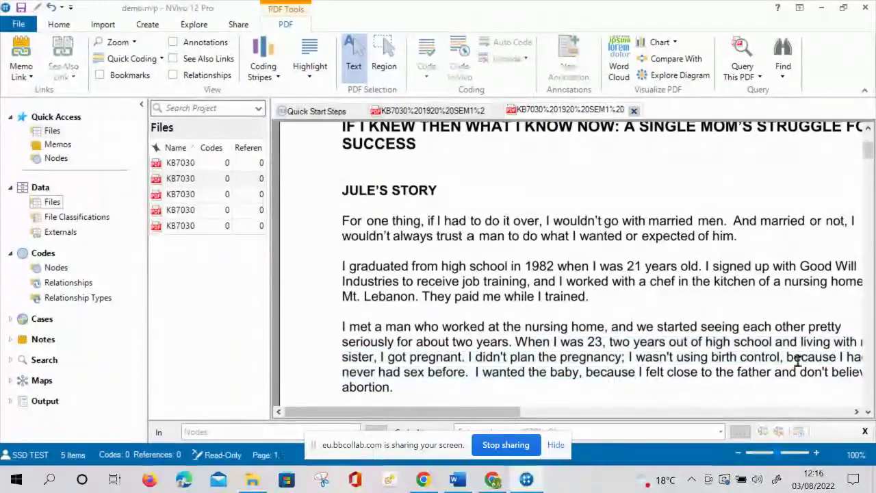
{"action": "left_click", "coordinate": [868, 414]}
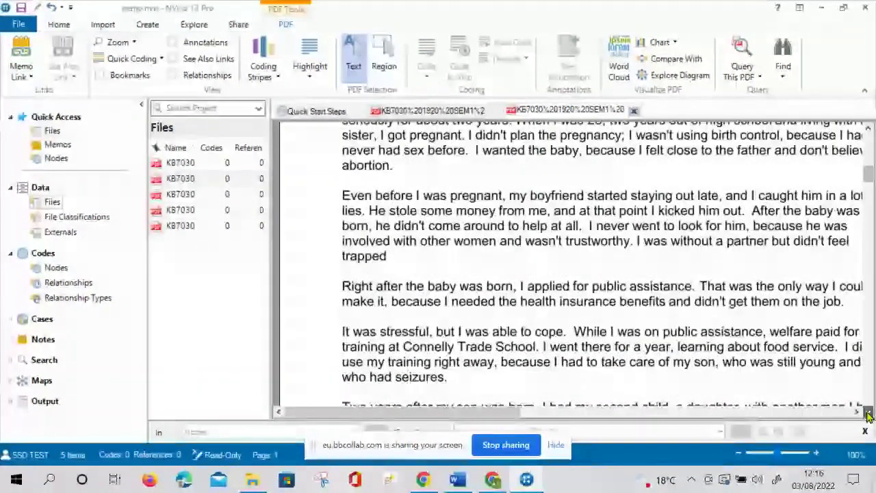
{"action": "left_click", "coordinate": [868, 415]}
- Open the third imported PDF and read its narrative, selecting the passages about having two beautiful children and the unsupportive father
{"action": "left_click", "coordinate": [188, 198]}
{"action": "double_click", "coordinate": [188, 198]}
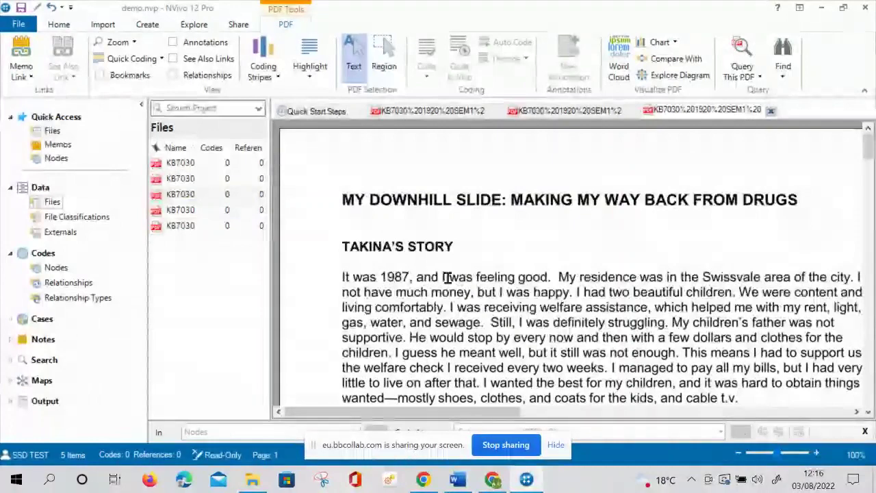
{"action": "left_click_drag", "start_coordinate": [448, 277], "coordinate": [738, 289]}
{"action": "left_click", "coordinate": [554, 306]}
{"action": "left_click_drag", "start_coordinate": [468, 276], "coordinate": [732, 295]}
{"action": "left_click", "coordinate": [753, 294]}
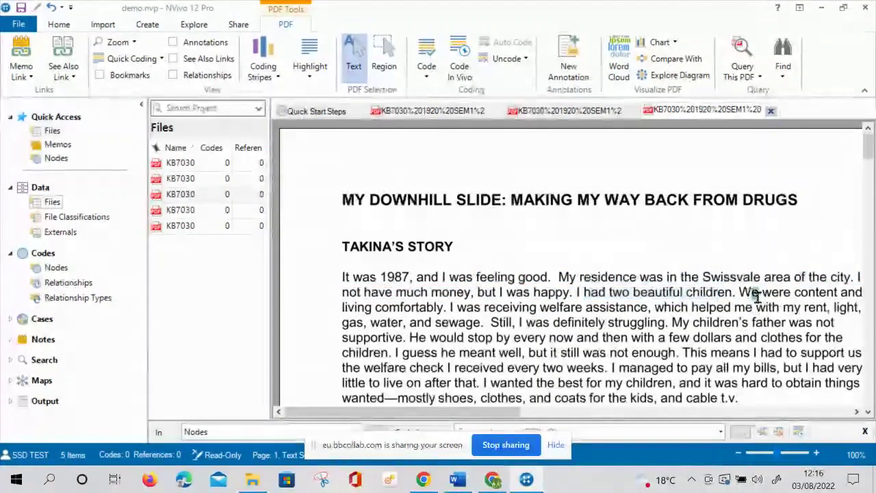
{"action": "left_click_drag", "start_coordinate": [512, 323], "coordinate": [406, 337]}
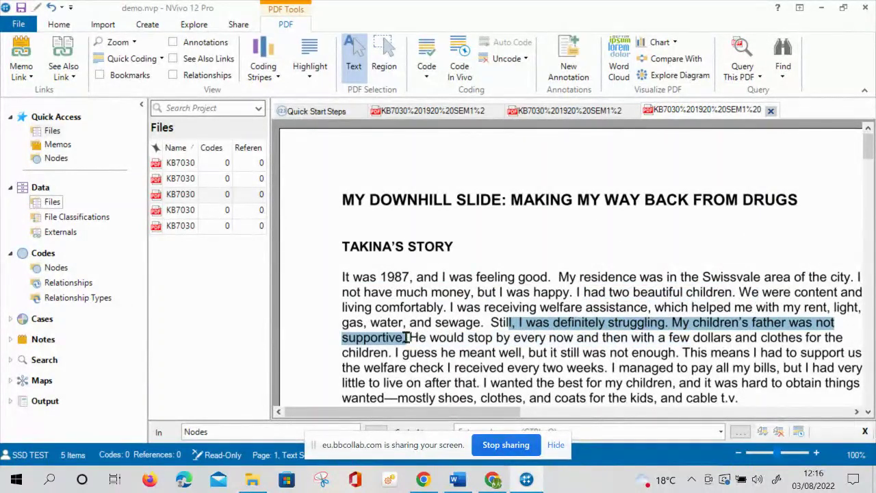
{"action": "scroll", "coordinate": [433, 353], "scroll_direction": "down", "scroll_amount": 15}
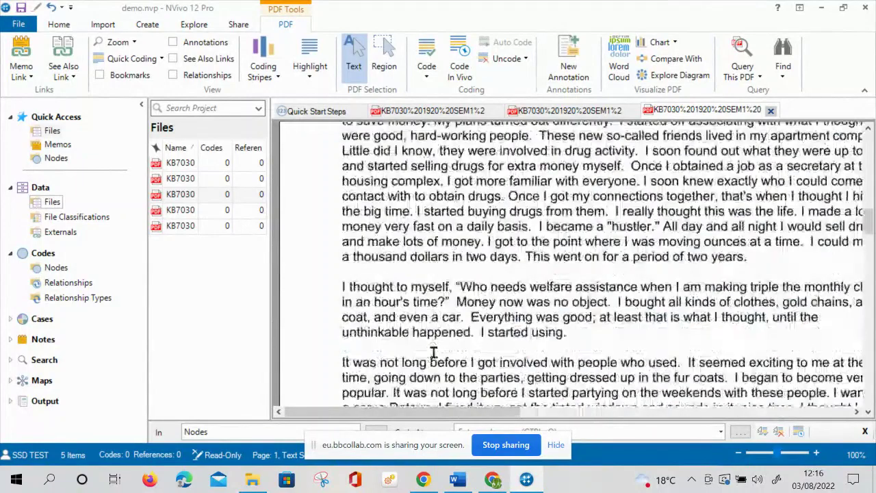
- Open the fourth imported PDF and skim its "My Special Child" narrative
{"action": "double_click", "coordinate": [186, 228]}
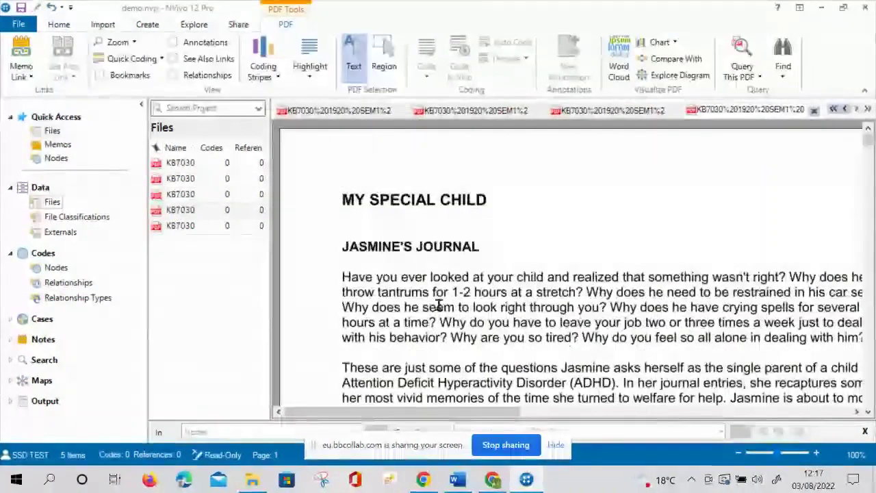
{"action": "scroll", "coordinate": [438, 304], "scroll_direction": "down", "scroll_amount": 15}
{"action": "scroll", "coordinate": [438, 305], "scroll_direction": "up", "scroll_amount": 15}
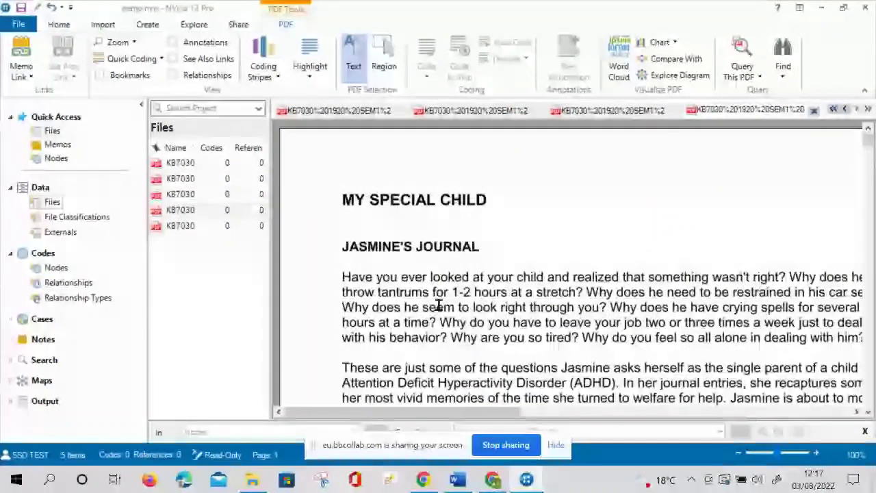
{"action": "scroll", "coordinate": [383, 296], "scroll_direction": "down", "scroll_amount": 15}
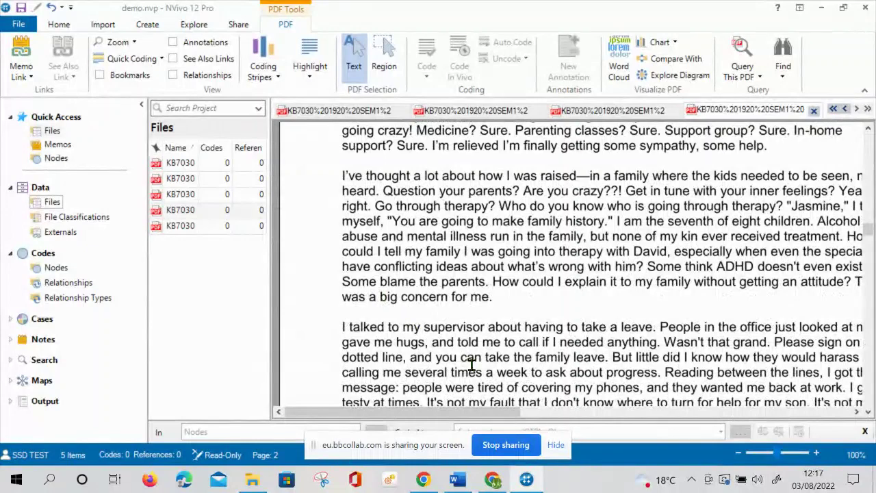
- Open the fifth imported PDF briefly, return to the "Seeing Red" narrative and narrow the file list to show full text lines
{"action": "scroll", "coordinate": [471, 366], "scroll_direction": "up", "scroll_amount": 10}
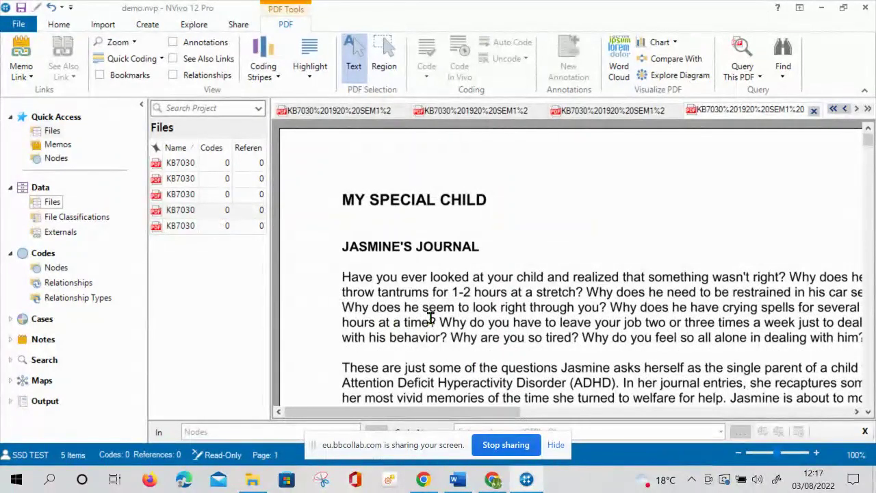
{"action": "left_click", "coordinate": [204, 230]}
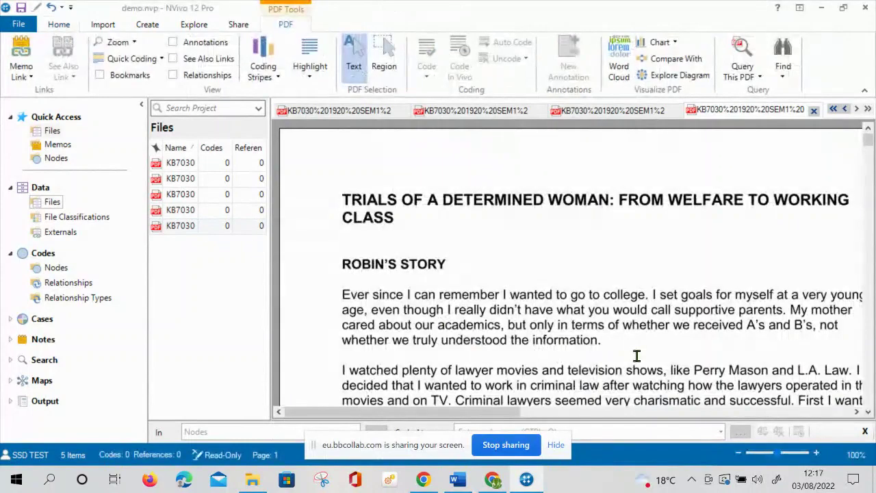
{"action": "left_click", "coordinate": [180, 163]}
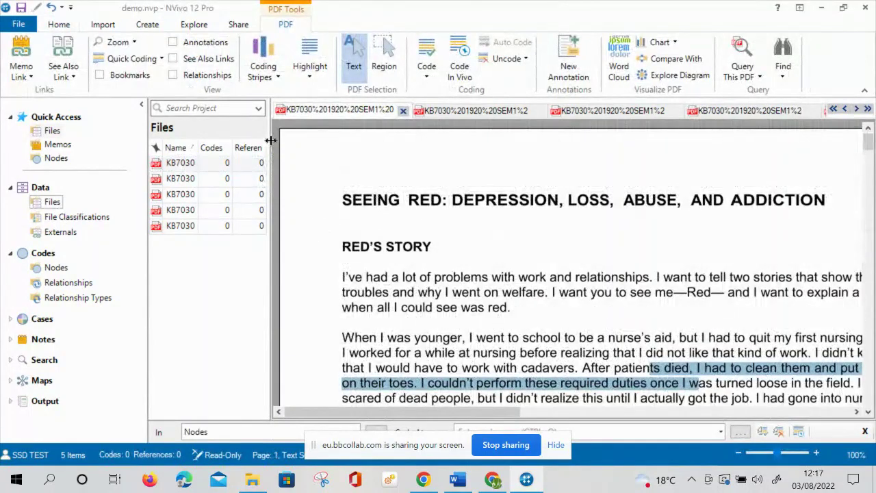
{"action": "left_click_drag", "start_coordinate": [269, 141], "coordinate": [222, 139]}
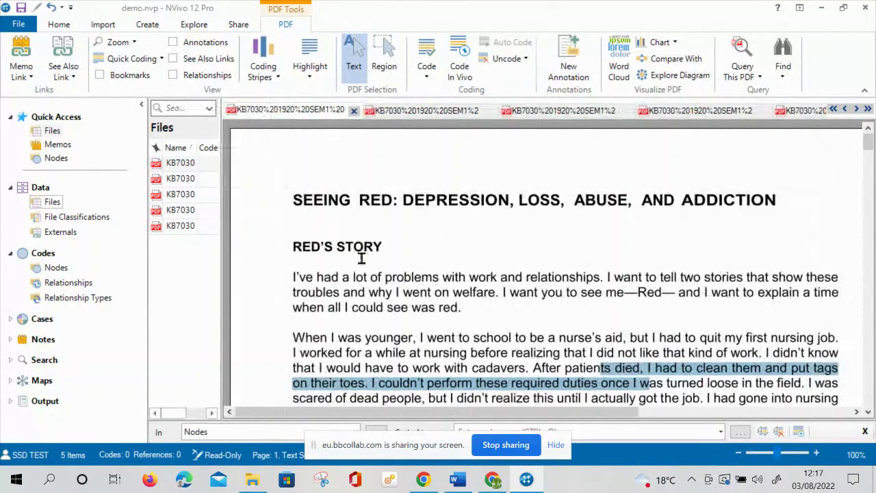
{"action": "left_click", "coordinate": [362, 258]}
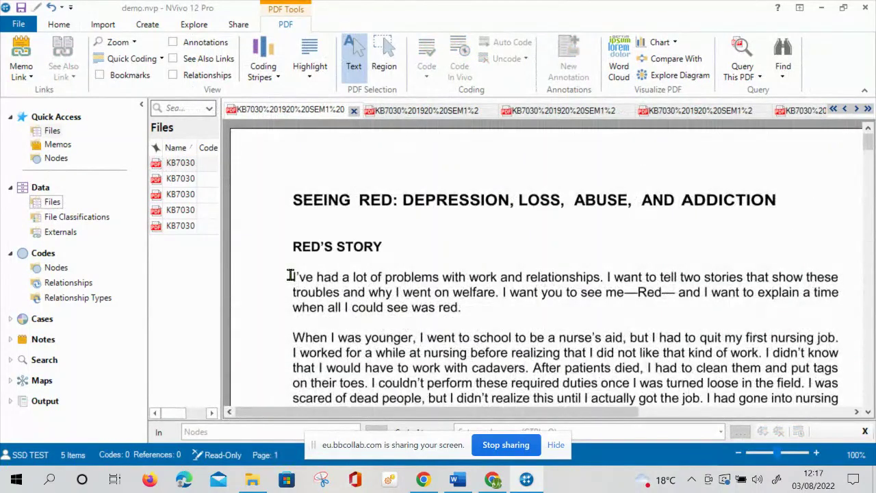
{"action": "left_click_drag", "start_coordinate": [291, 277], "coordinate": [603, 278]}
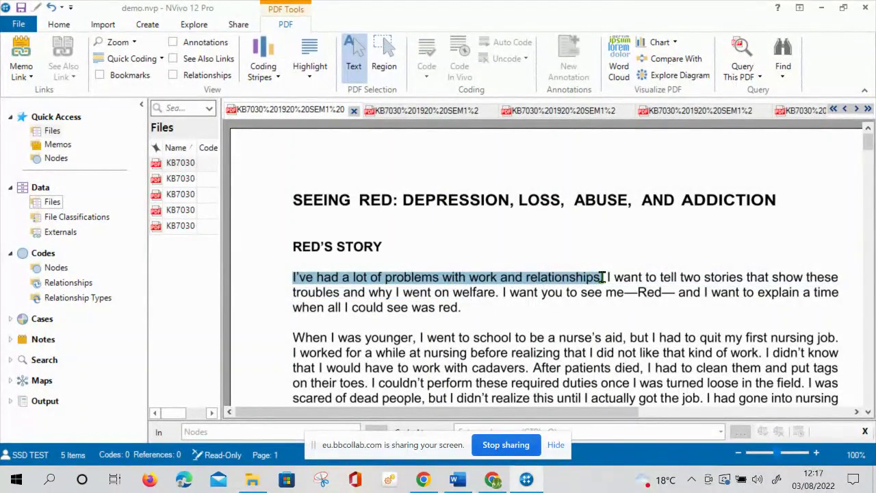
{"action": "mouse_move", "coordinate": [603, 277]}
{"action": "left_mouse_down"}
{"action": "mouse_move", "coordinate": [568, 290]}
{"action": "mouse_move", "coordinate": [504, 292]}
{"action": "mouse_move", "coordinate": [472, 308]}
{"action": "left_mouse_up"}
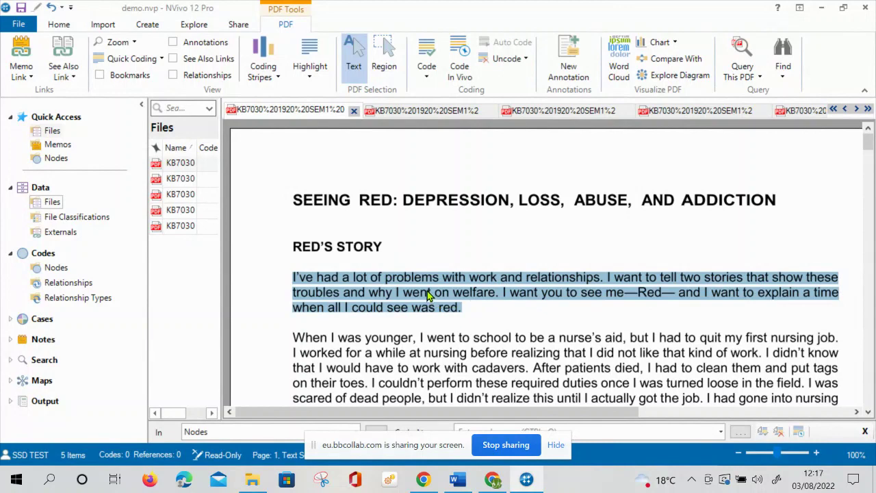
{"action": "right_click", "coordinate": [427, 295]}
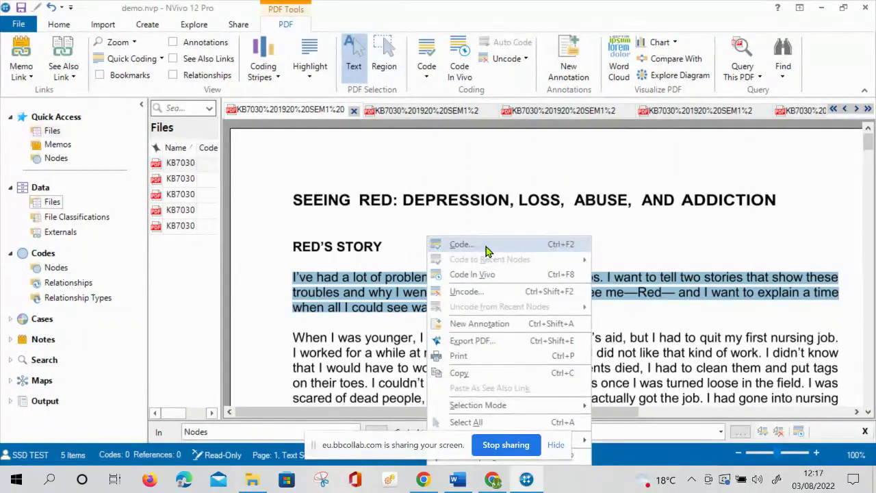
{"action": "left_click", "coordinate": [372, 319]}
- Code the opening paragraph about problems with work and relationships at a new node named "work & relationship issues"
{"action": "mouse_move", "coordinate": [290, 277]}
{"action": "left_mouse_down"}
{"action": "mouse_move", "coordinate": [479, 299]}
{"action": "mouse_move", "coordinate": [457, 308]}
{"action": "left_mouse_up"}
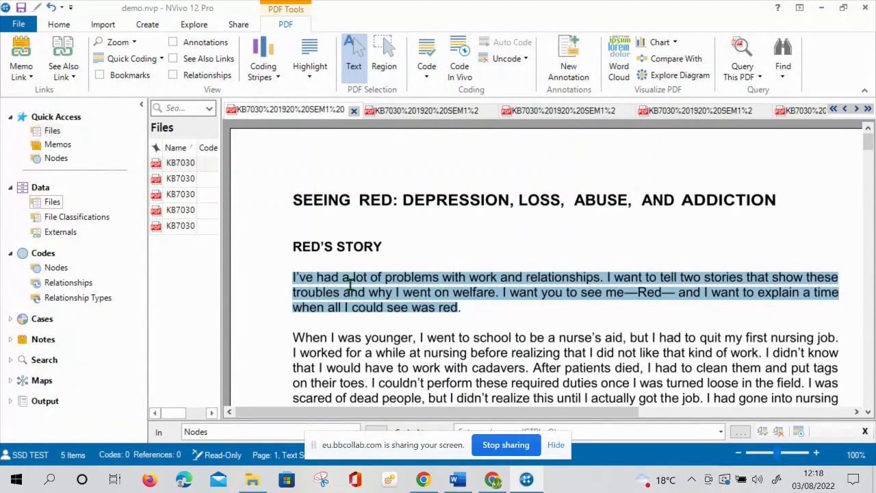
{"action": "right_click", "coordinate": [350, 285]}
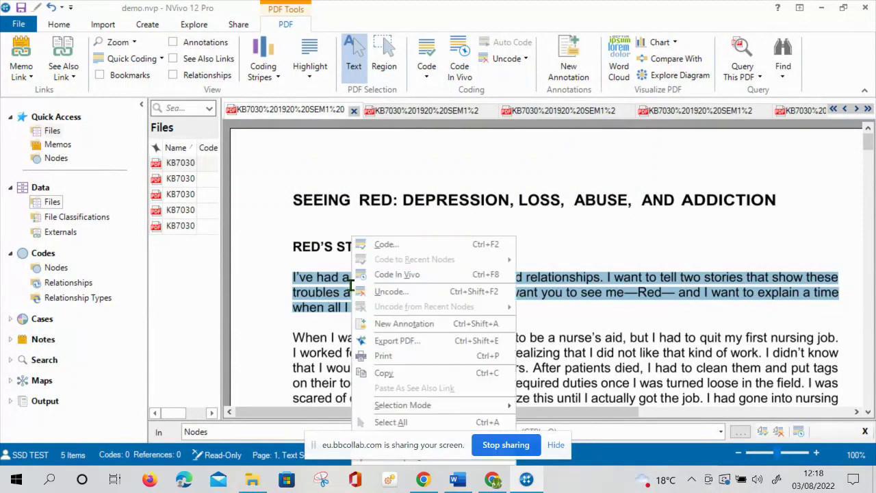
{"action": "left_click", "coordinate": [391, 248]}
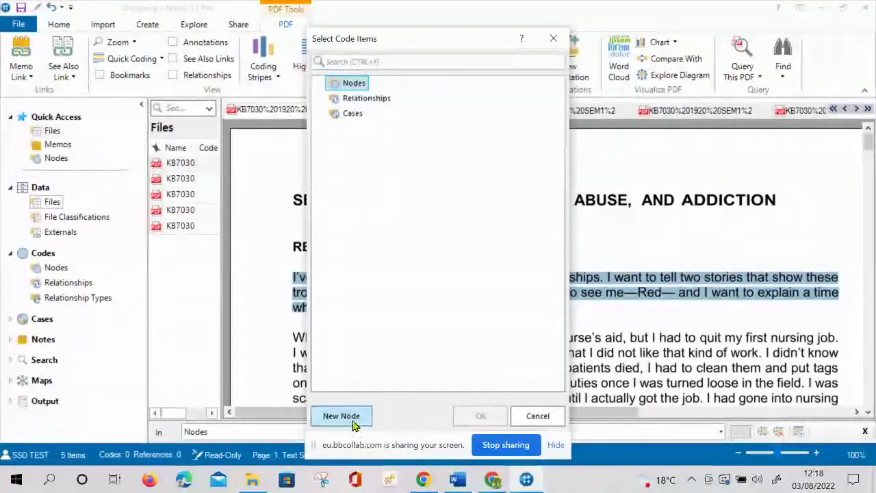
{"action": "left_click", "coordinate": [341, 416]}
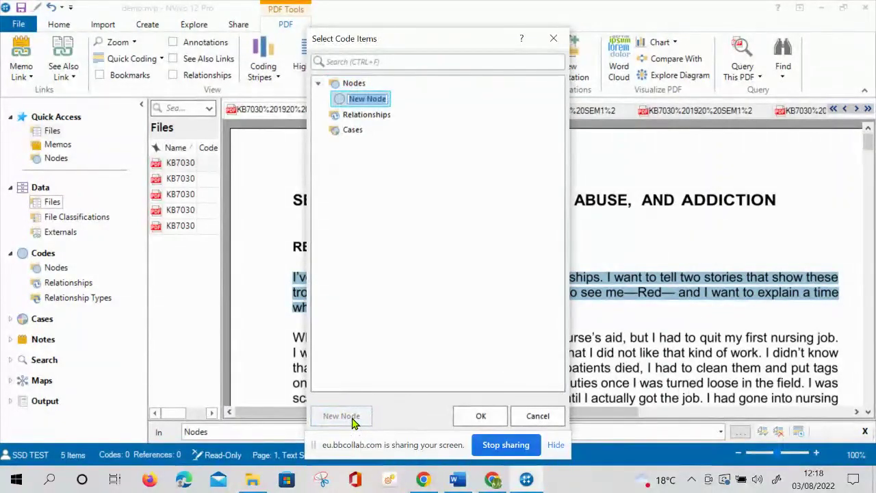
{"action": "type", "text": "W"}
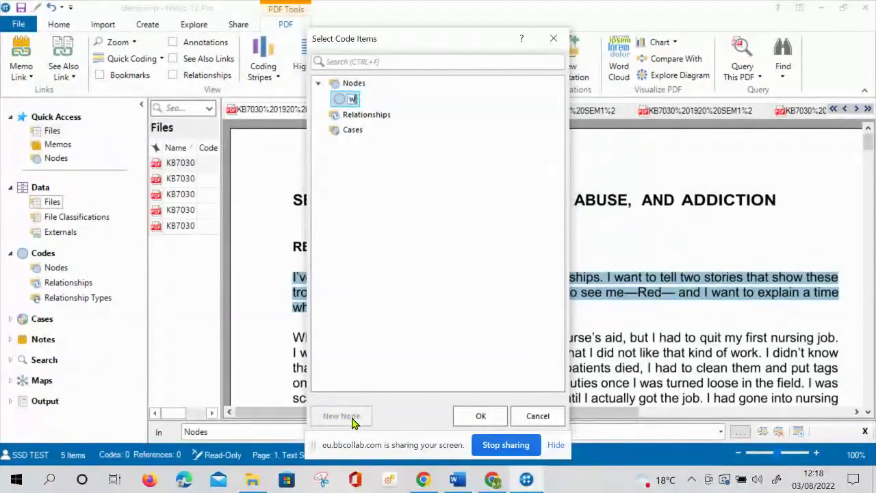
{"action": "type", "text": "ork &"}
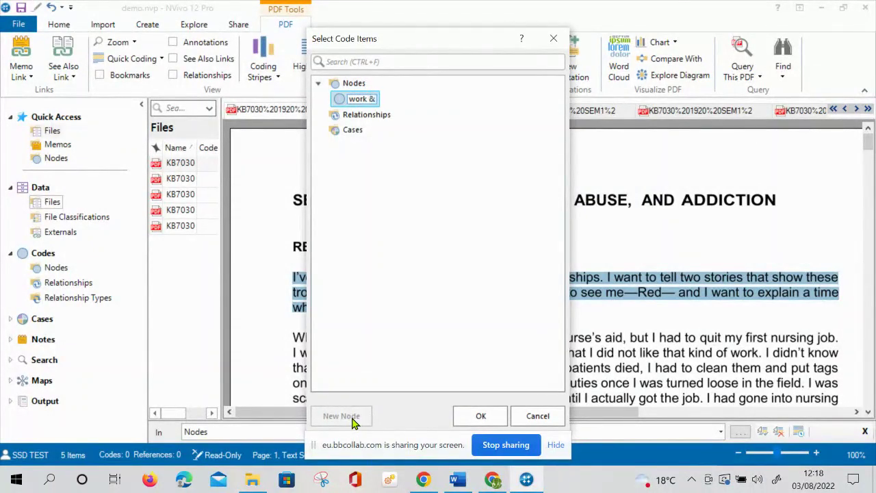
{"action": "type", "text": " relations"}
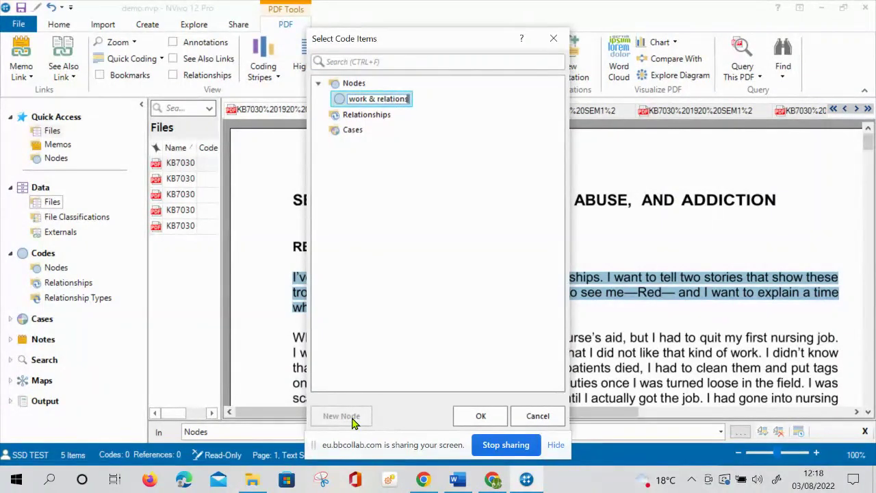
{"action": "type", "text": "hip iss"}
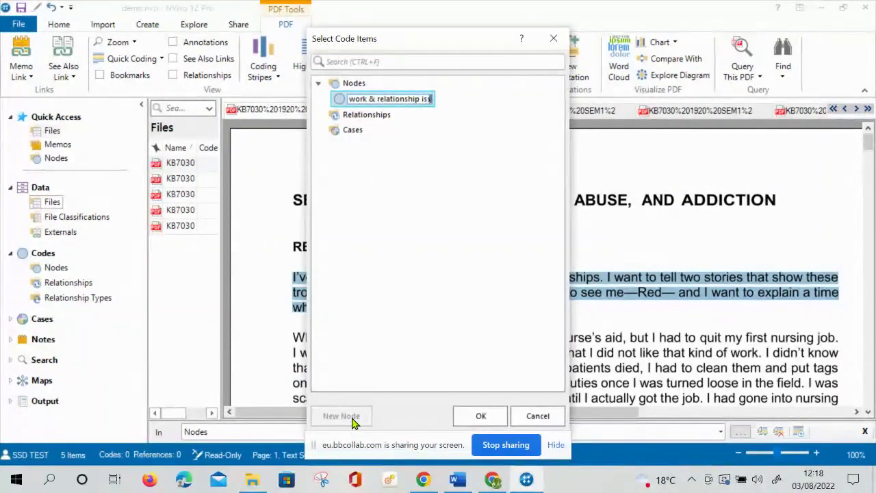
{"action": "type", "text": "ue"}
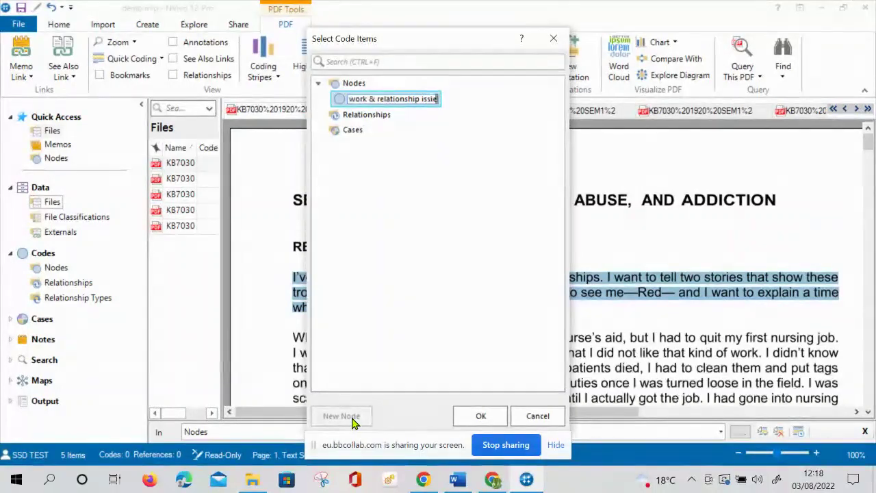
{"action": "key", "text": "BackSpace"}
{"action": "type", "text": "e"}
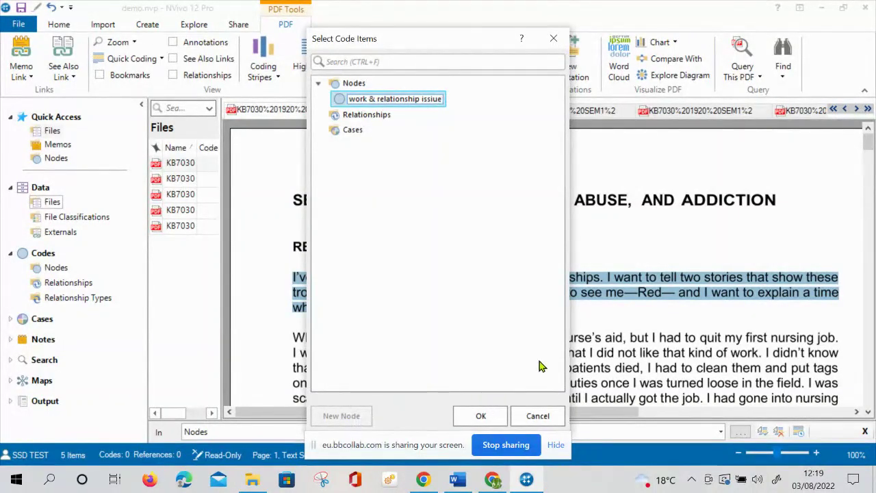
{"action": "key", "text": "BackSpace"}
{"action": "key", "text": "BackSpace"}
{"action": "key", "text": "BackSpace"}
{"action": "type", "text": "ue"}
{"action": "left_click", "coordinate": [480, 415]}
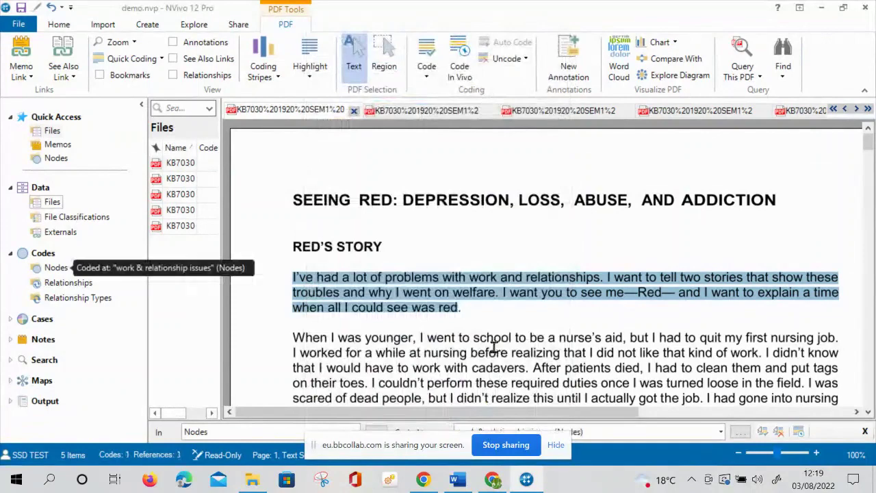
- Code the passage from "When I was younger" through "work with cadavers" at a new node named "work or job related"
{"action": "left_click_drag", "start_coordinate": [297, 333], "coordinate": [526, 369]}
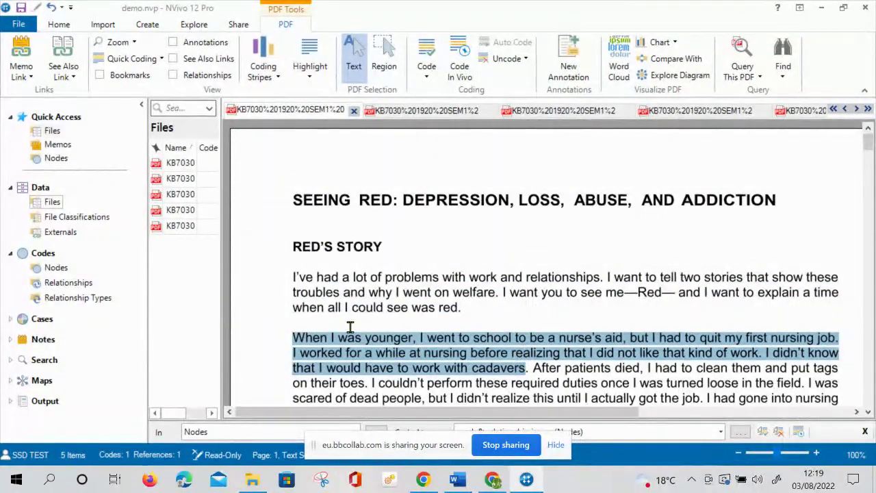
{"action": "scroll", "coordinate": [350, 327], "scroll_direction": "down", "scroll_amount": 10}
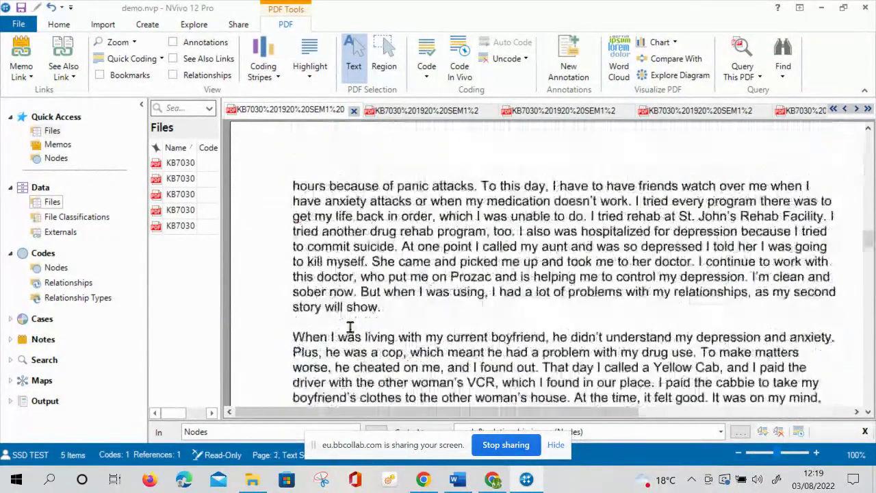
{"action": "scroll", "coordinate": [349, 327], "scroll_direction": "up", "scroll_amount": 12}
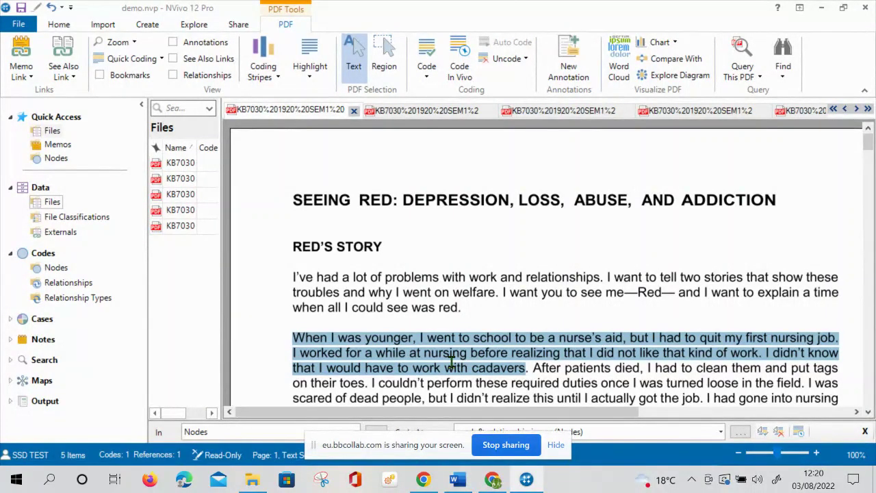
{"action": "right_click", "coordinate": [452, 360]}
{"action": "left_click", "coordinate": [510, 249]}
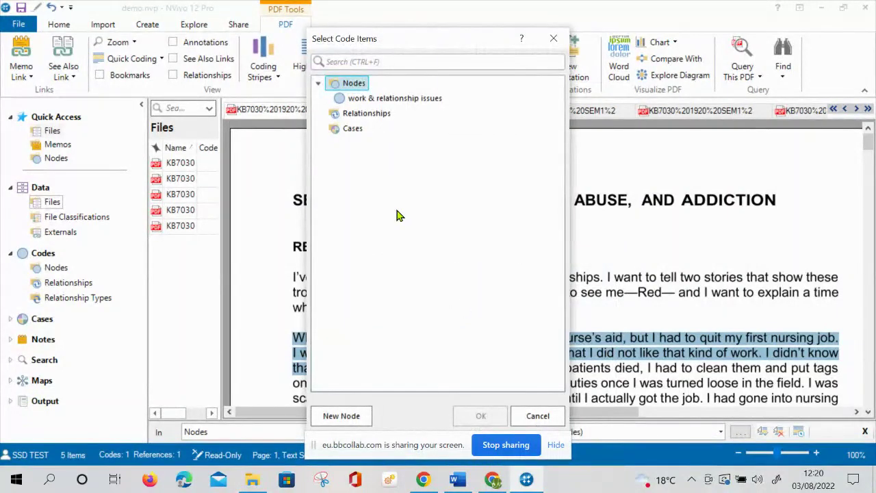
{"action": "left_click", "coordinate": [350, 419]}
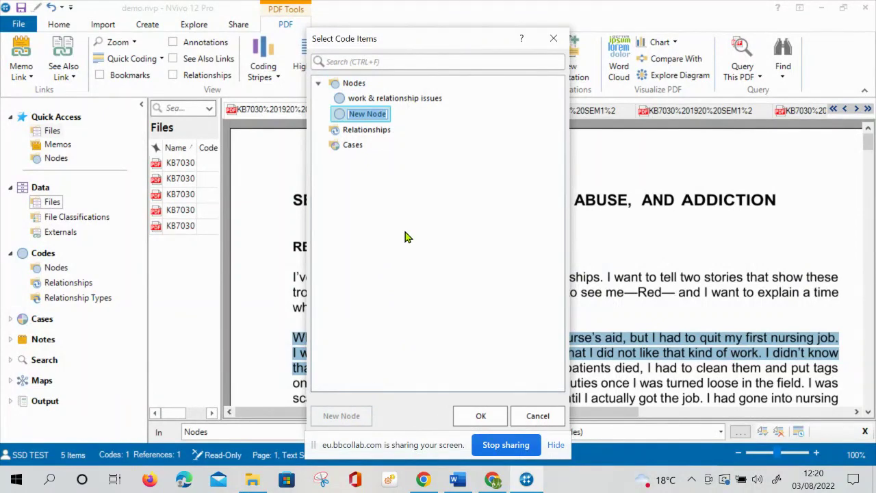
{"action": "type", "text": "wo"}
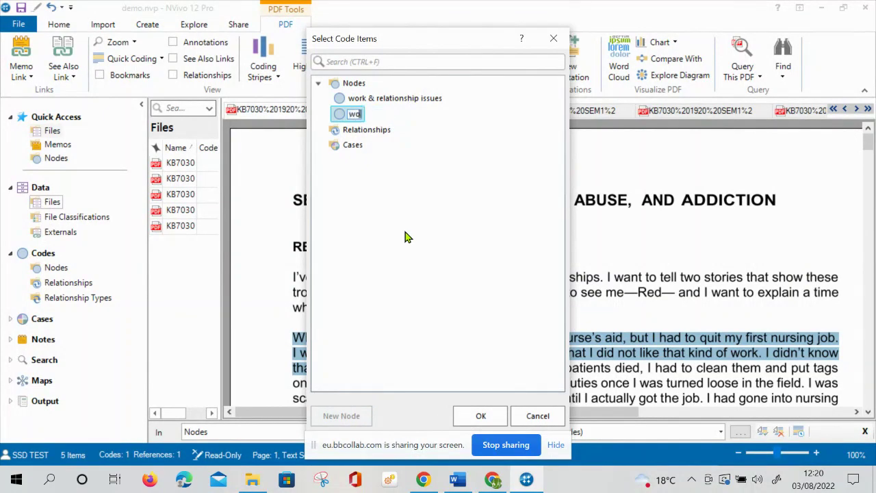
{"action": "type", "text": "rk related"}
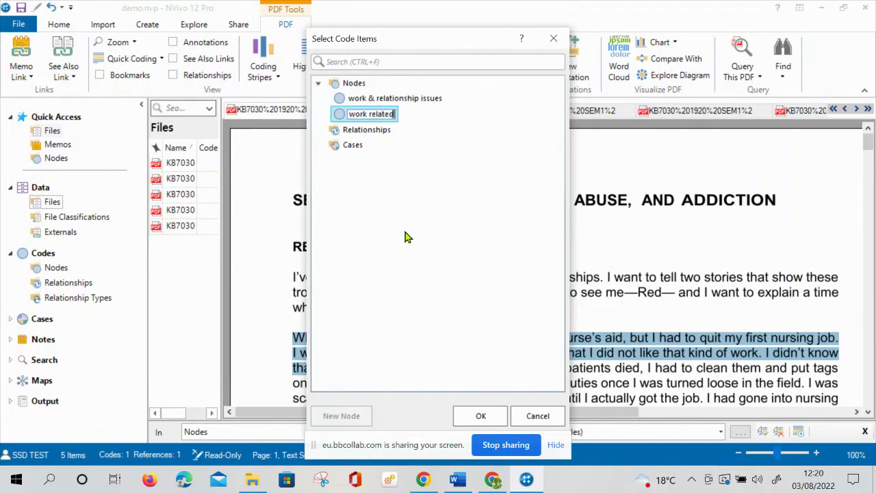
{"action": "left_click", "coordinate": [366, 115]}
{"action": "type", "text": "or jo"}
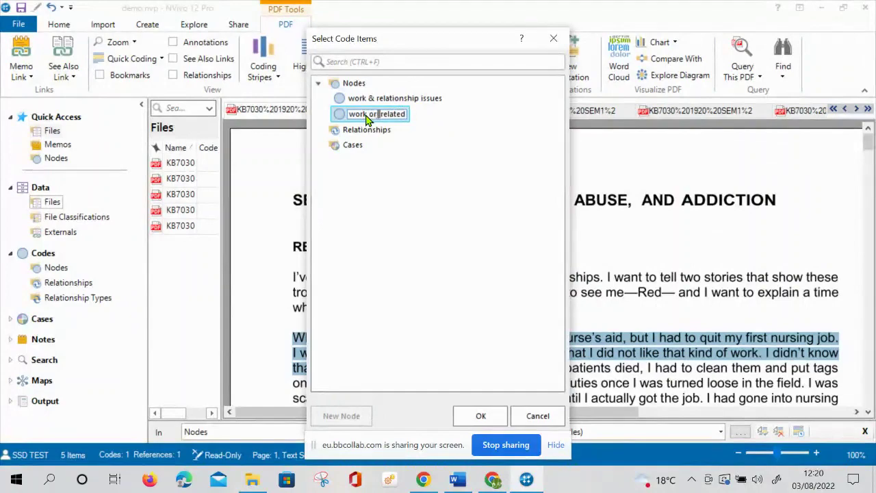
{"action": "type", "text": "b"}
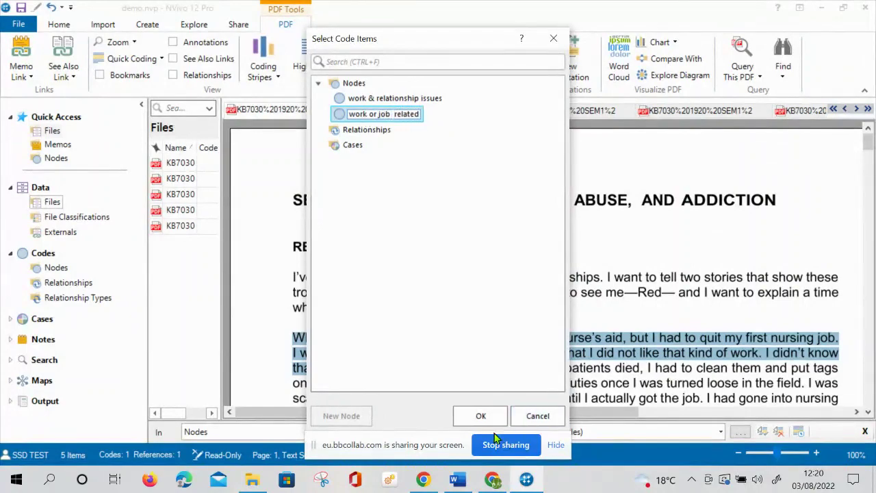
{"action": "left_click", "coordinate": [481, 417]}
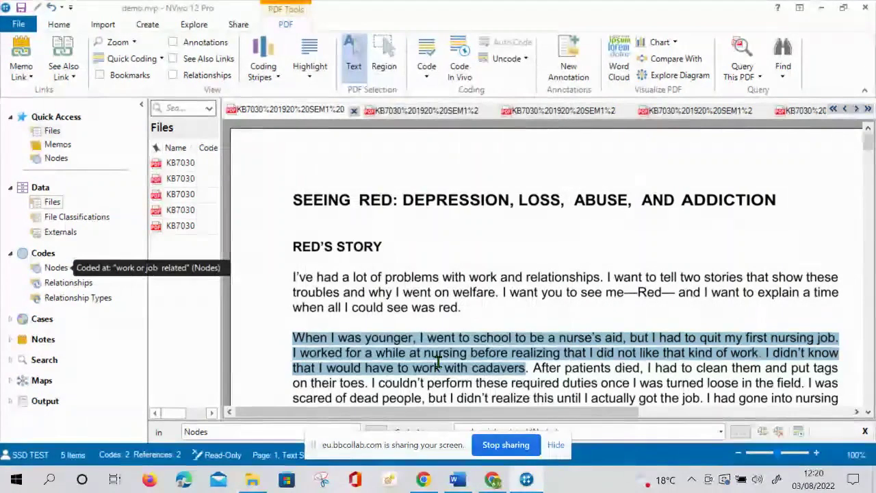
- Code the passage from "After patients died" through "dealing with dead bodies" at a new node named "work challanges"
{"action": "scroll", "coordinate": [439, 361], "scroll_direction": "down", "scroll_amount": 10}
{"action": "scroll", "coordinate": [438, 361], "scroll_direction": "up", "scroll_amount": 5}
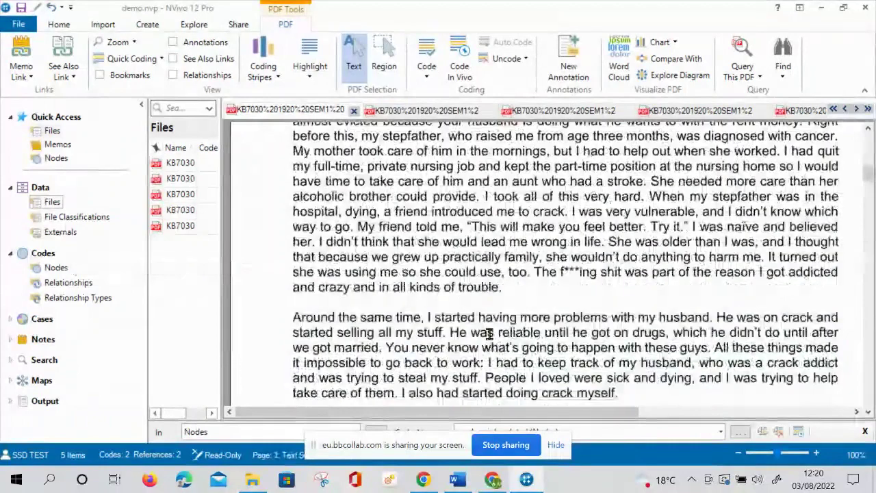
{"action": "scroll", "coordinate": [488, 333], "scroll_direction": "up", "scroll_amount": 5}
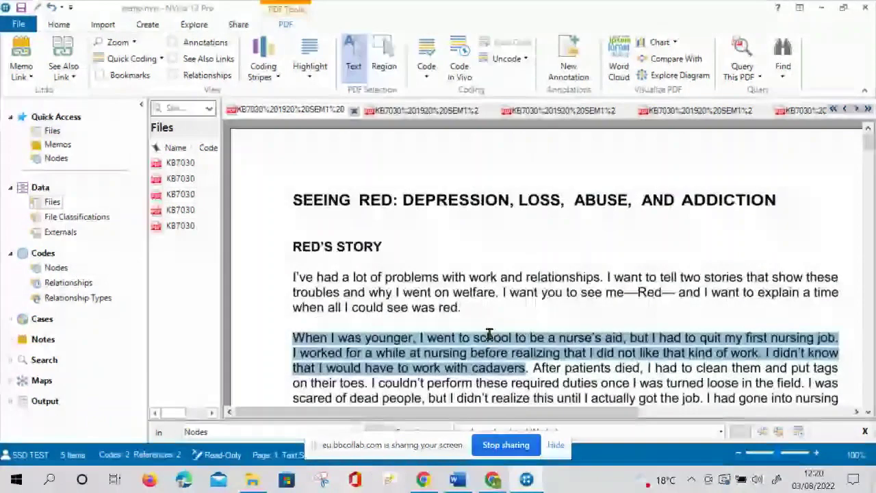
{"action": "left_click", "coordinate": [869, 412]}
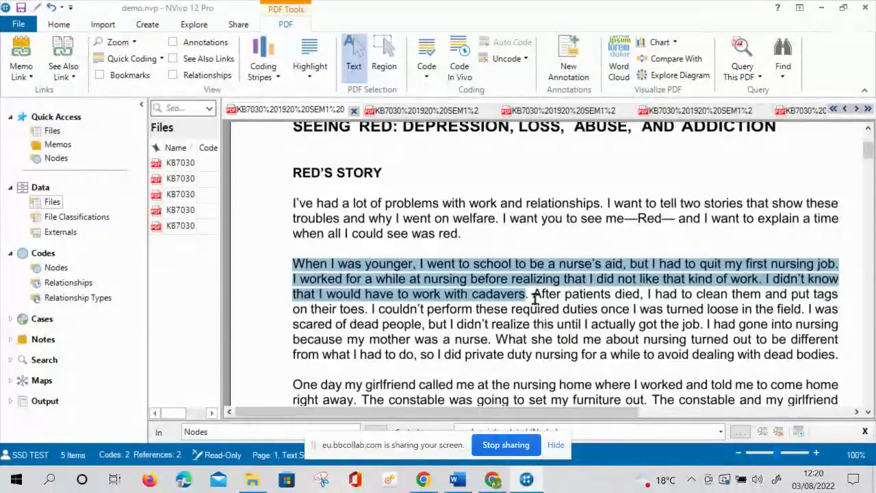
{"action": "left_click_drag", "start_coordinate": [533, 295], "coordinate": [831, 354]}
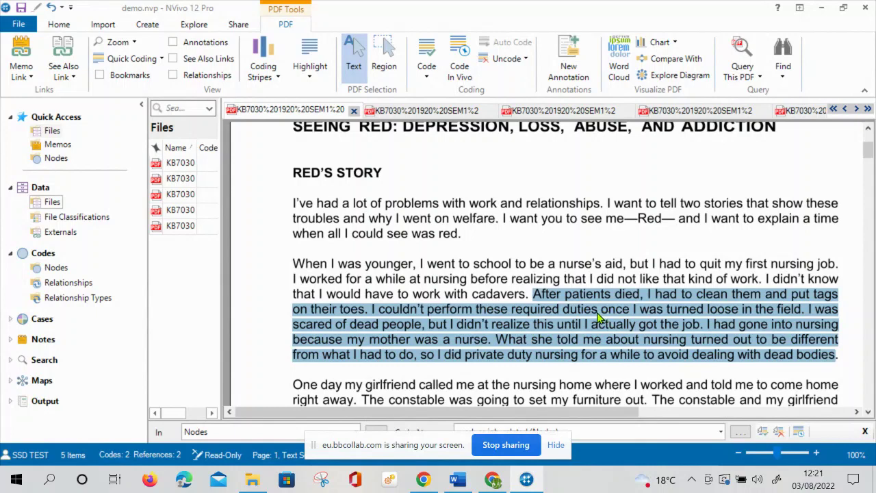
{"action": "right_click", "coordinate": [601, 317]}
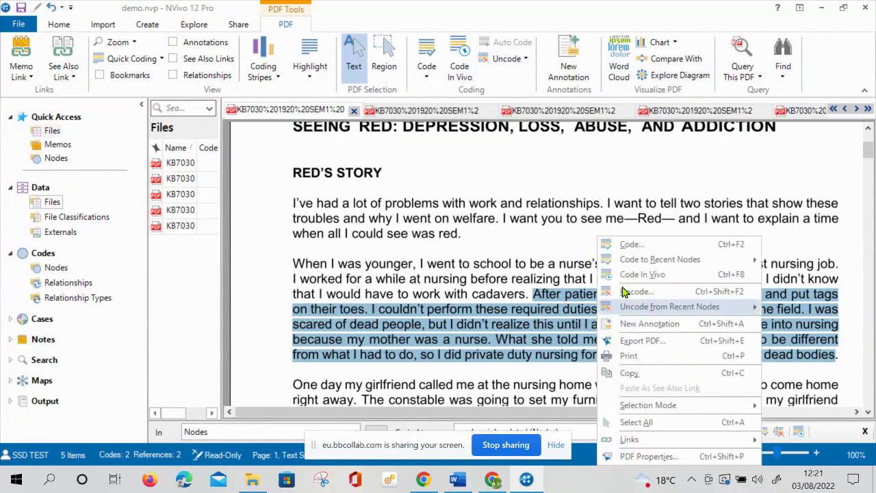
{"action": "left_click", "coordinate": [654, 247]}
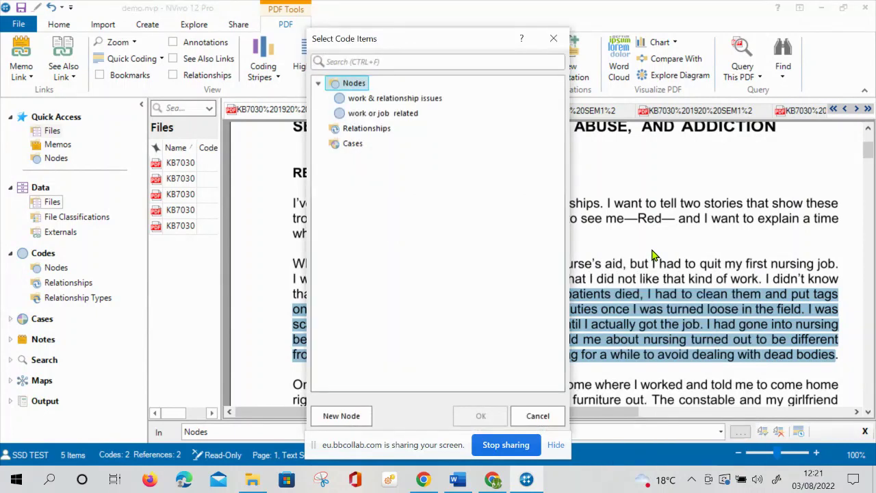
{"action": "left_click", "coordinate": [344, 417]}
{"action": "type", "text": "w"}
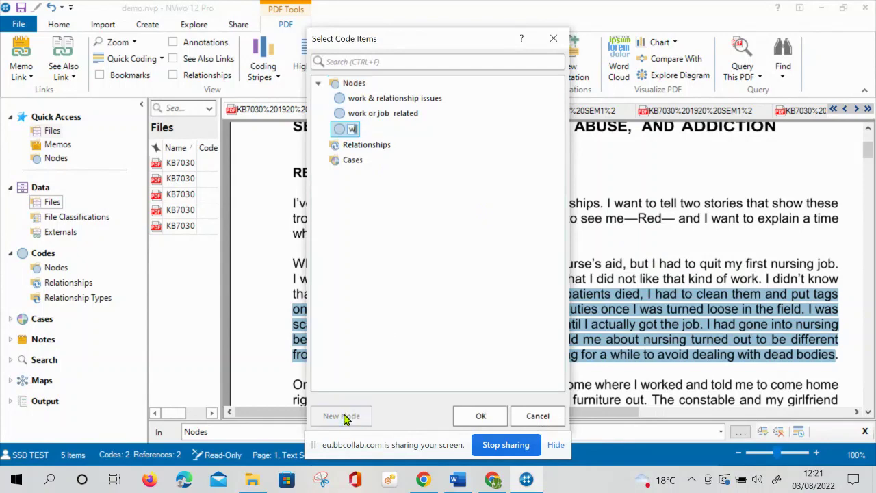
{"action": "type", "text": "ork cha"}
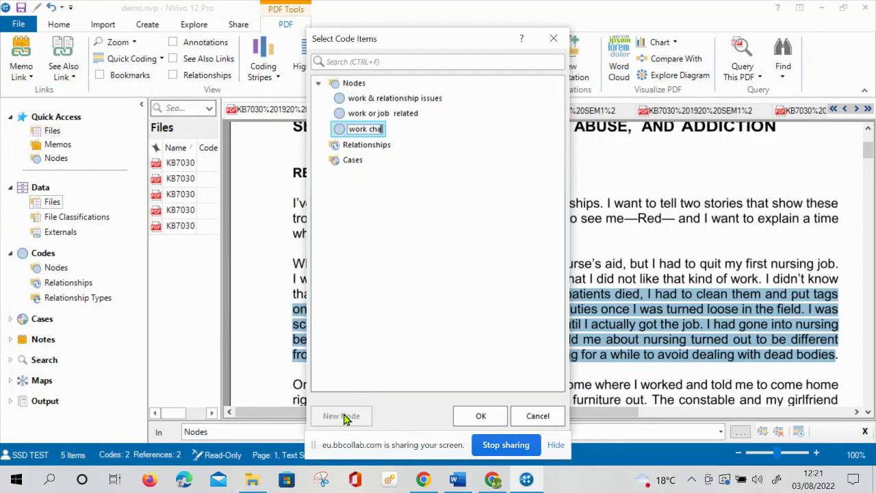
{"action": "type", "text": "llanges"}
{"action": "left_click", "coordinate": [480, 416]}
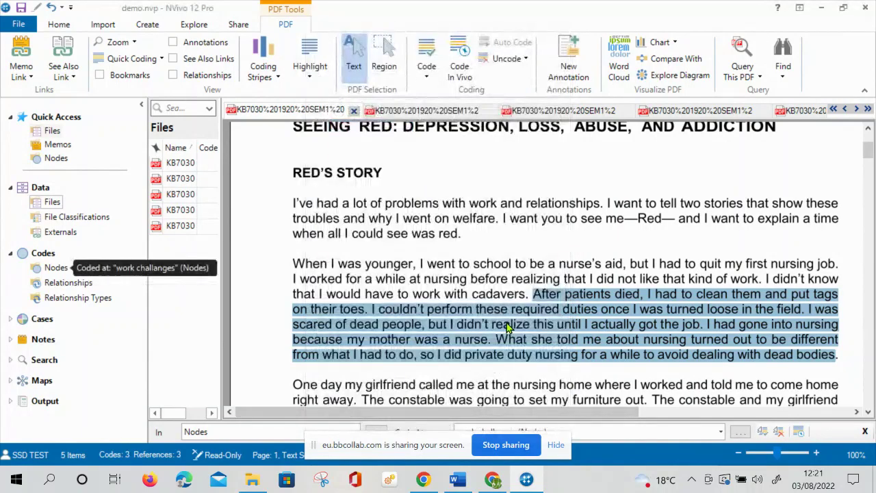
- Code the passage from "One day my girlfriend" through "my mother's help" at a new node named "FINANCIAL ISSUE"
{"action": "scroll", "coordinate": [460, 308], "scroll_direction": "down", "scroll_amount": 10}
{"action": "scroll", "coordinate": [461, 308], "scroll_direction": "up", "scroll_amount": 10}
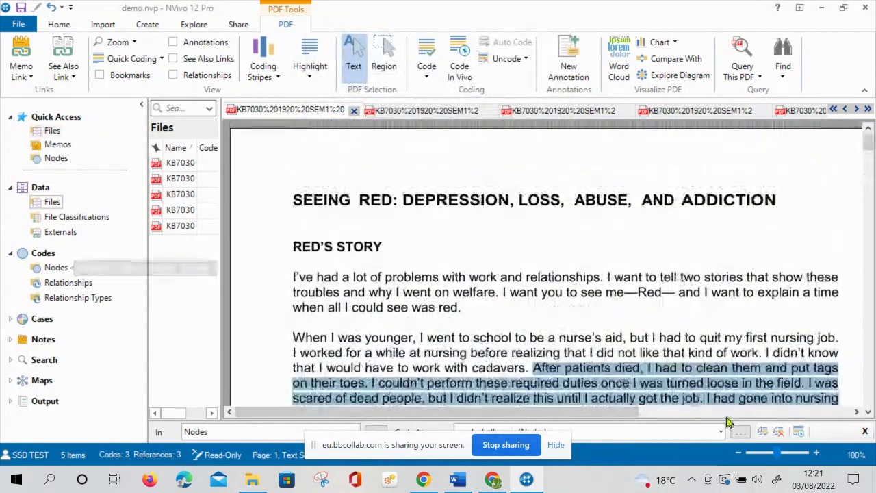
{"action": "left_click", "coordinate": [868, 412]}
{"action": "left_click", "coordinate": [868, 413]}
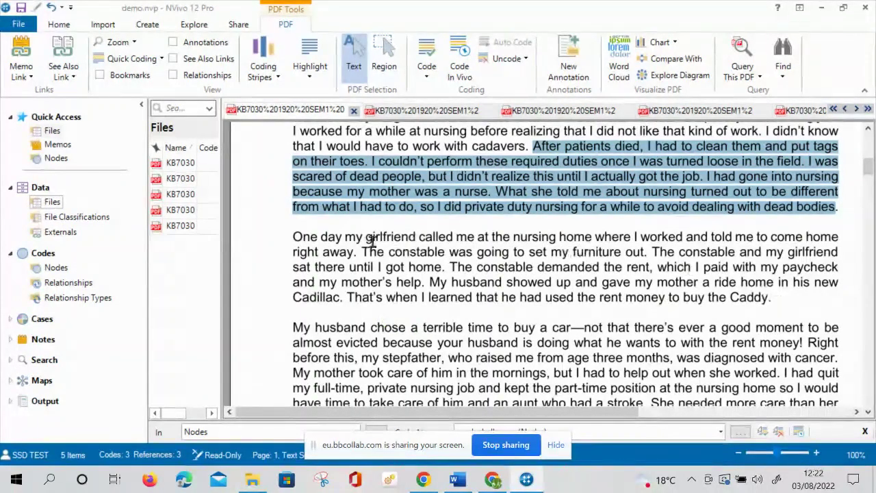
{"action": "left_click_drag", "start_coordinate": [295, 239], "coordinate": [421, 282]}
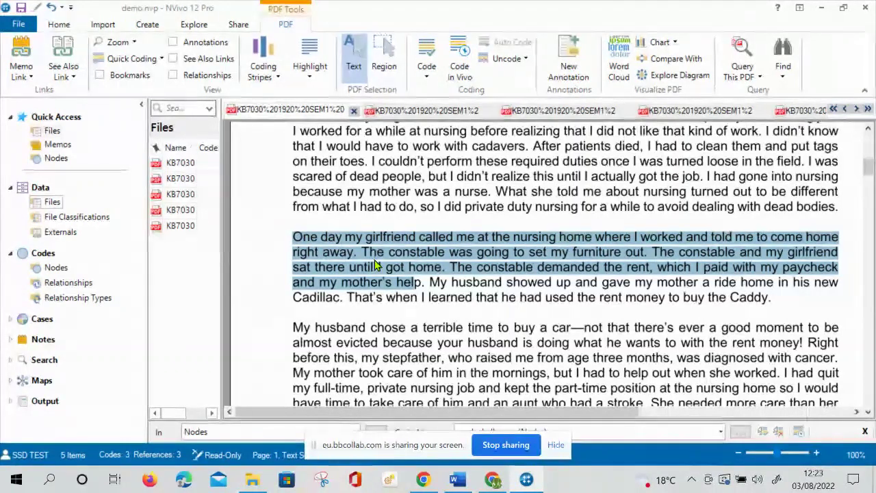
{"action": "right_click", "coordinate": [373, 231]}
{"action": "left_click", "coordinate": [421, 245]}
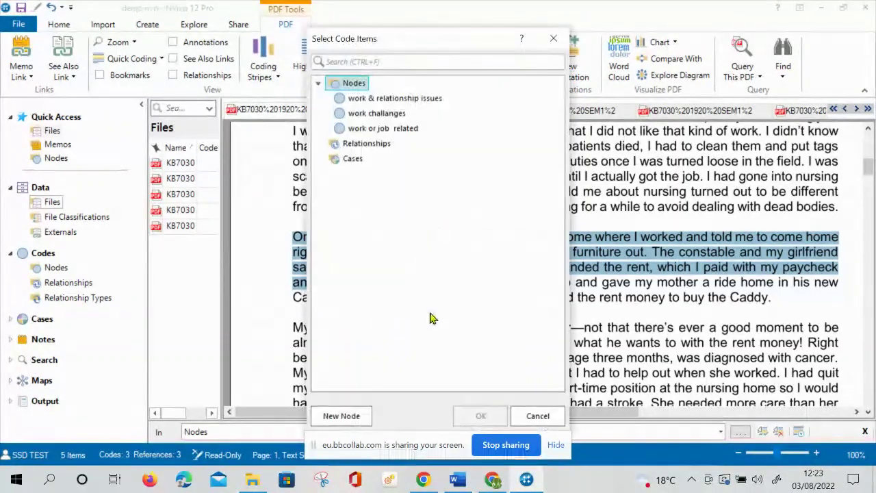
{"action": "left_click", "coordinate": [361, 416]}
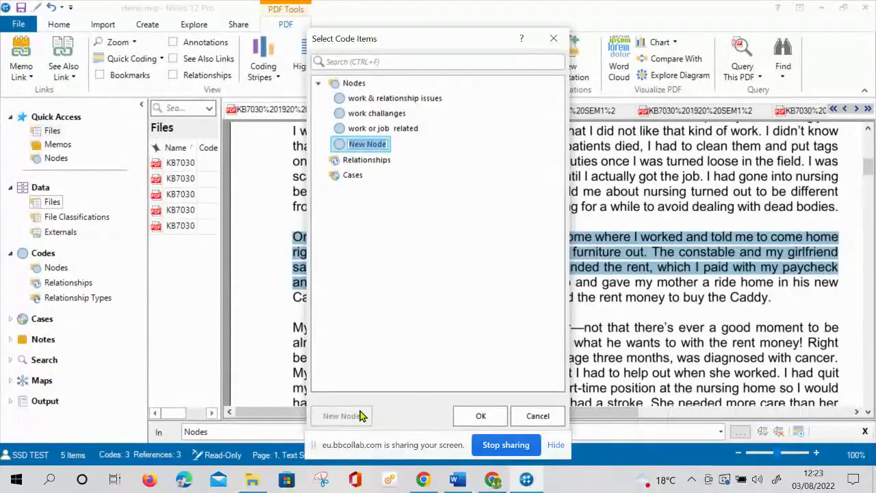
{"action": "type", "text": "FINA"}
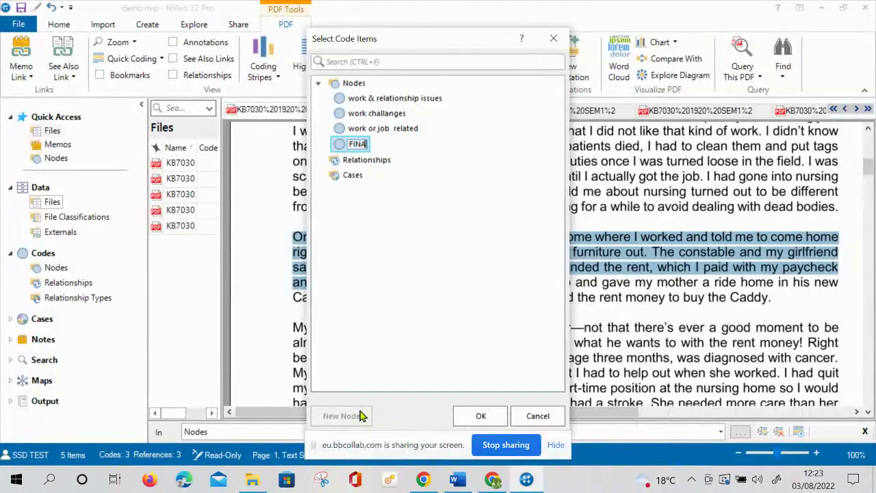
{"action": "type", "text": "NCIAL "}
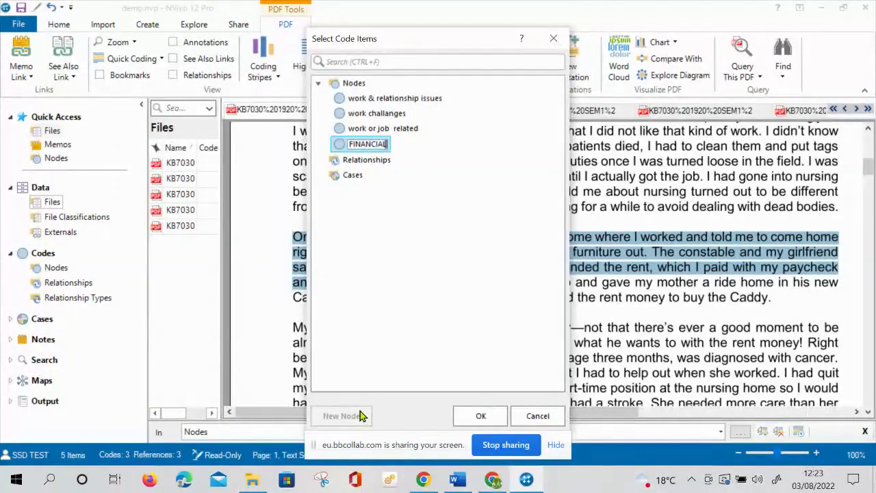
{"action": "type", "text": "ISSUE"}
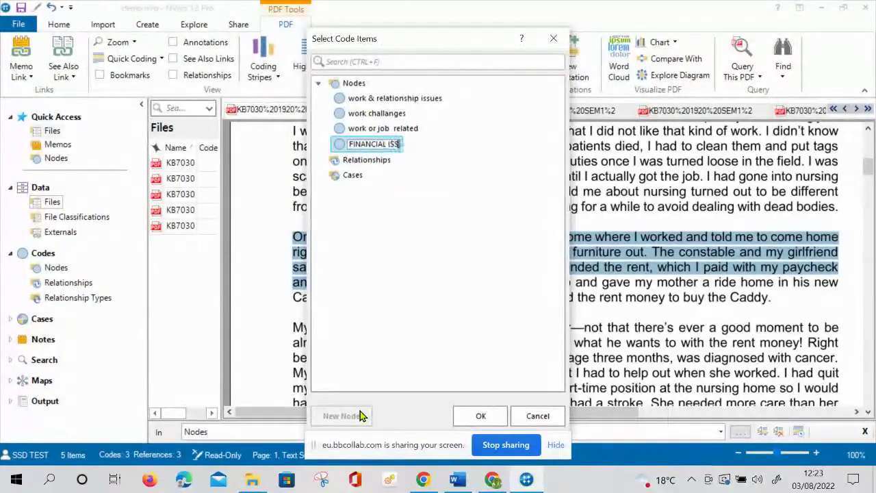
{"action": "left_click", "coordinate": [481, 416]}
{"action": "left_click", "coordinate": [571, 312]}
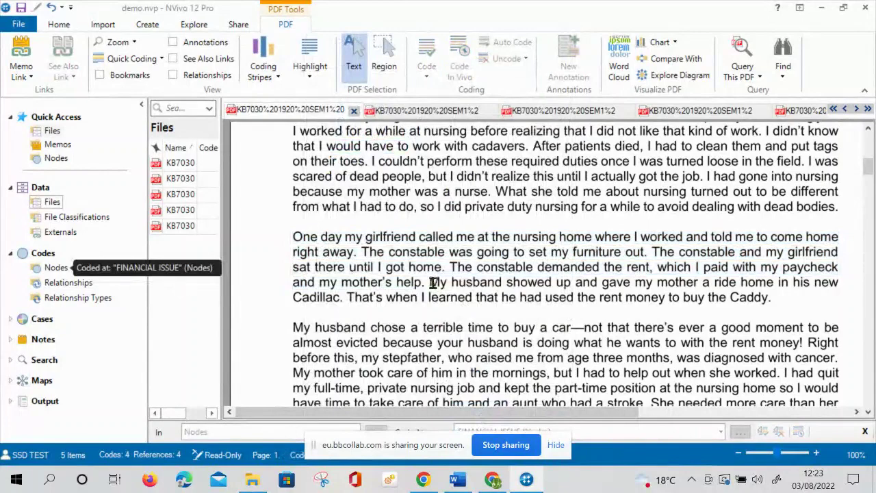
- Code the passage from "My husband showed up" through "buy the Caddy" at a new node named "UNSUPPORTIVE PARTNER"
{"action": "mouse_move", "coordinate": [429, 282]}
{"action": "left_mouse_down"}
{"action": "mouse_move", "coordinate": [629, 327]}
{"action": "mouse_move", "coordinate": [770, 299]}
{"action": "mouse_move", "coordinate": [772, 308]}
{"action": "left_mouse_up"}
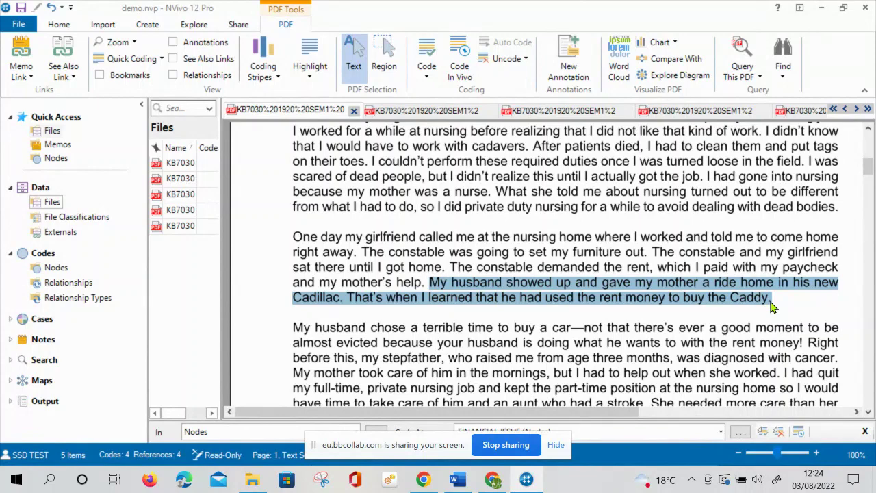
{"action": "right_click", "coordinate": [673, 293]}
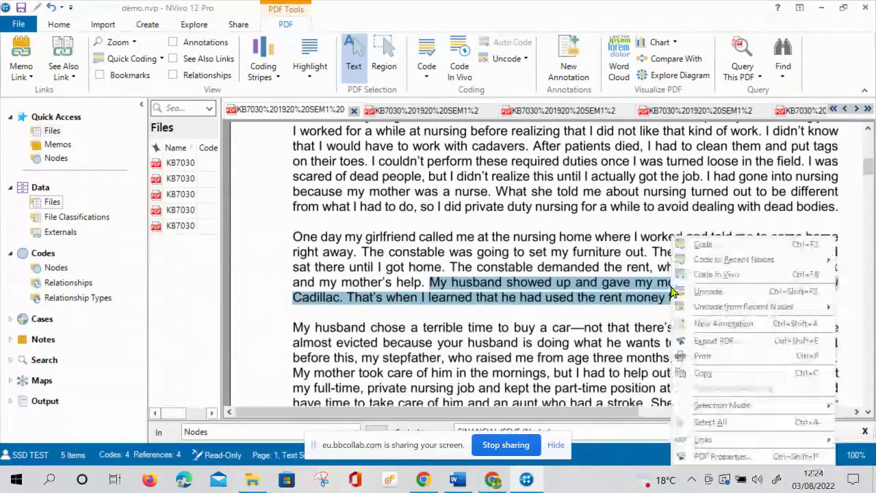
{"action": "left_click", "coordinate": [720, 249]}
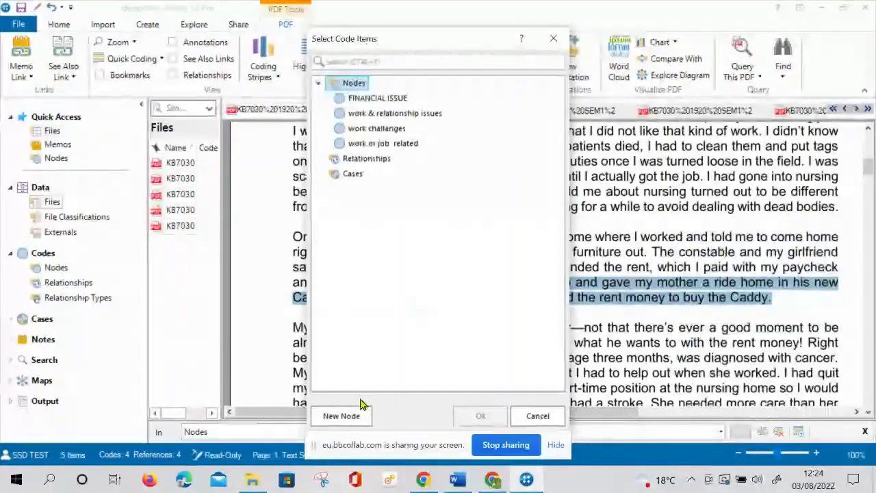
{"action": "left_click", "coordinate": [341, 416]}
{"action": "type", "text": "P"}
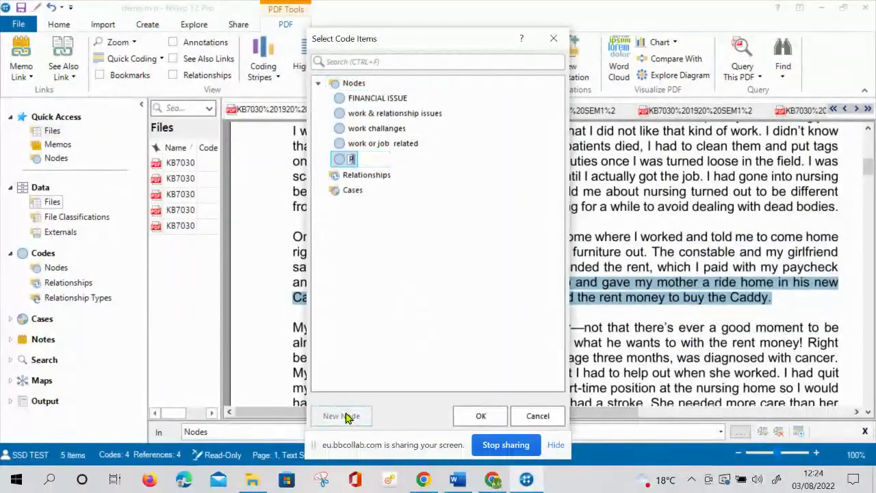
{"action": "key", "text": "BackSpace"}
{"action": "type", "text": "UNSUPO"}
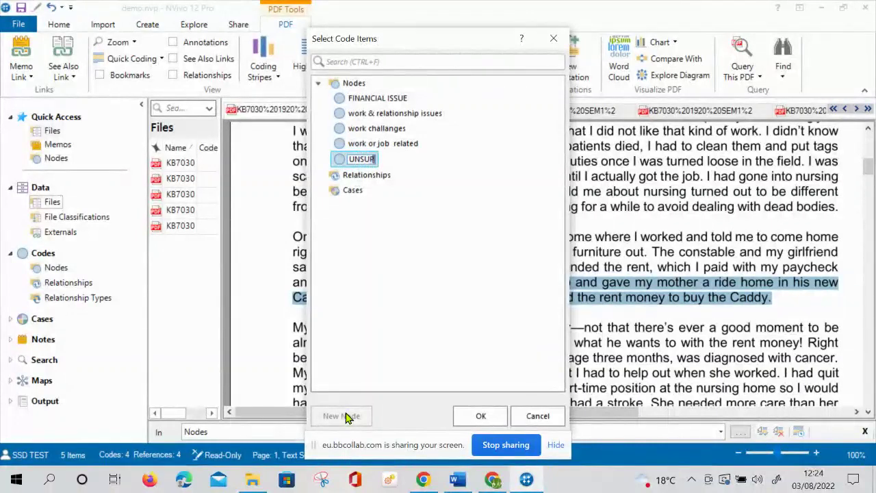
{"action": "key", "text": "BackSpace"}
{"action": "type", "text": "PORTIVE"}
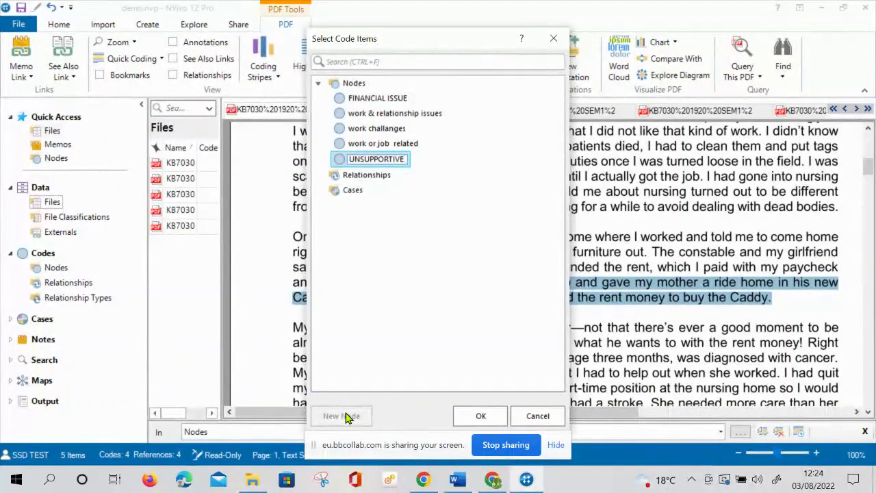
{"action": "type", "text": " PART"}
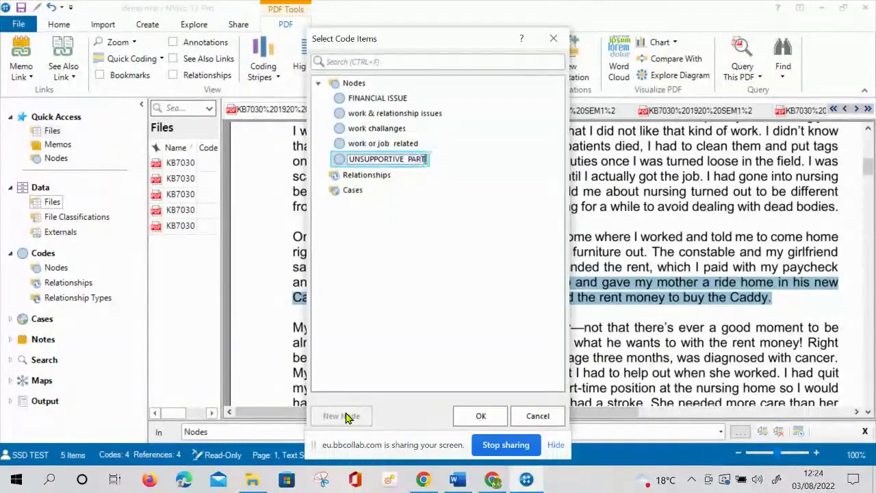
{"action": "type", "text": "NER"}
{"action": "left_click", "coordinate": [483, 415]}
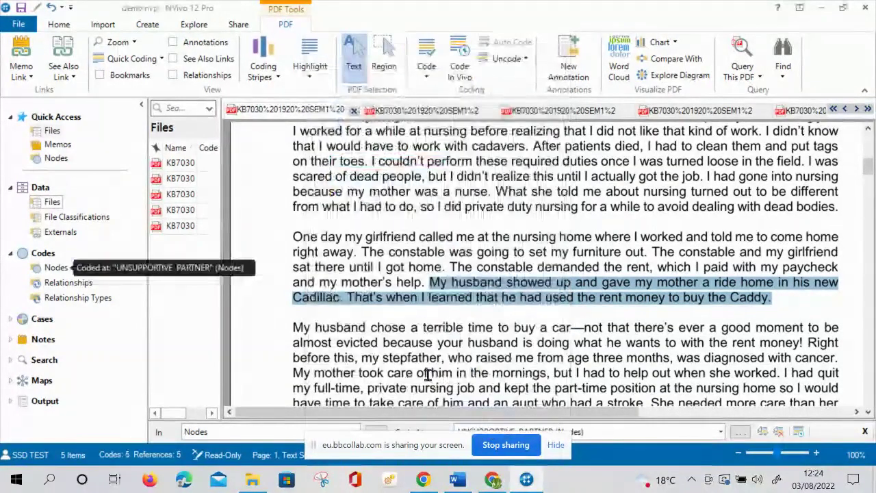
- Code the sentence from "My husband chose a terrible time" through "the rent money!" at the existing UNSUPPORTIVE PARTNER node
{"action": "left_click", "coordinate": [867, 413]}
{"action": "left_click", "coordinate": [868, 414]}
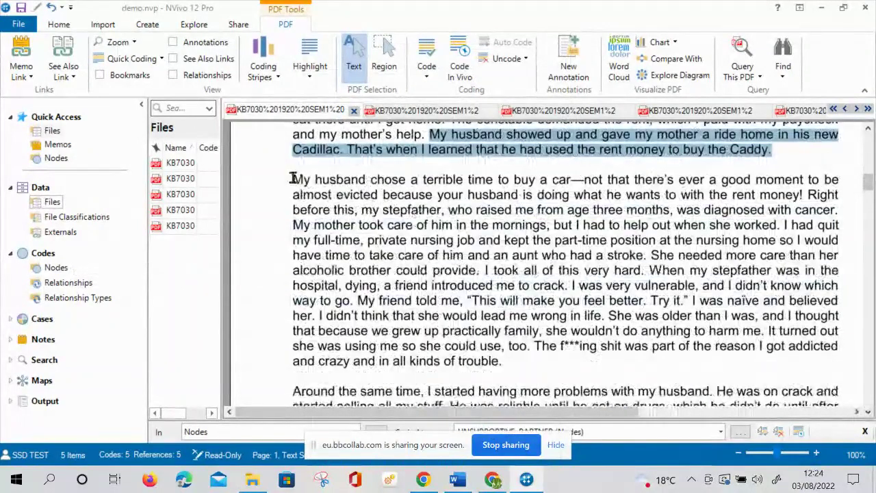
{"action": "left_click_drag", "start_coordinate": [293, 179], "coordinate": [803, 195]}
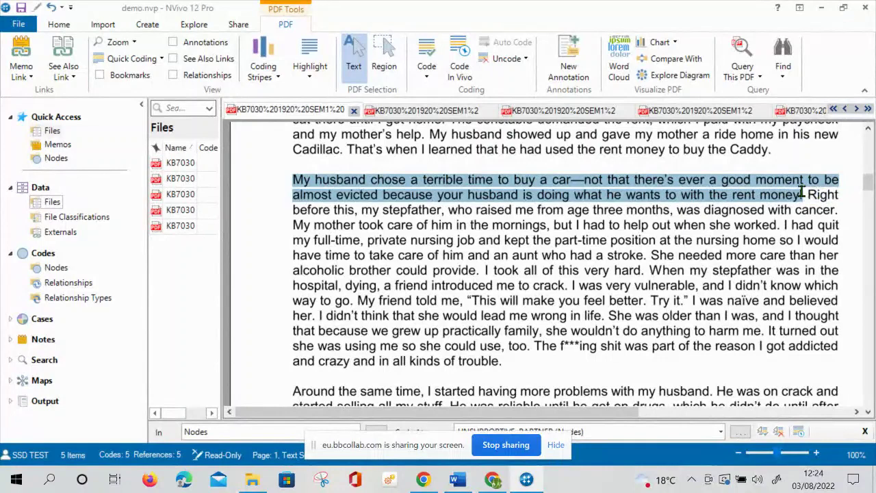
{"action": "right_click", "coordinate": [526, 194]}
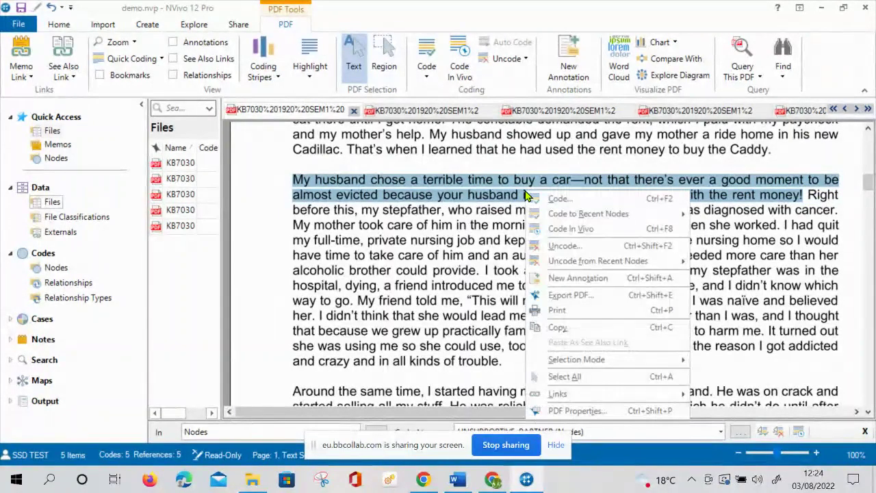
{"action": "mouse_move", "coordinate": [616, 221]}
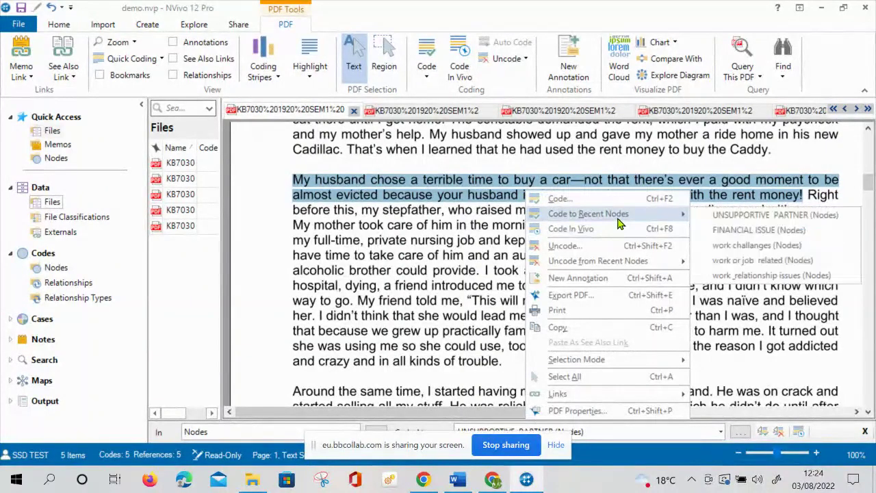
{"action": "left_click", "coordinate": [743, 217]}
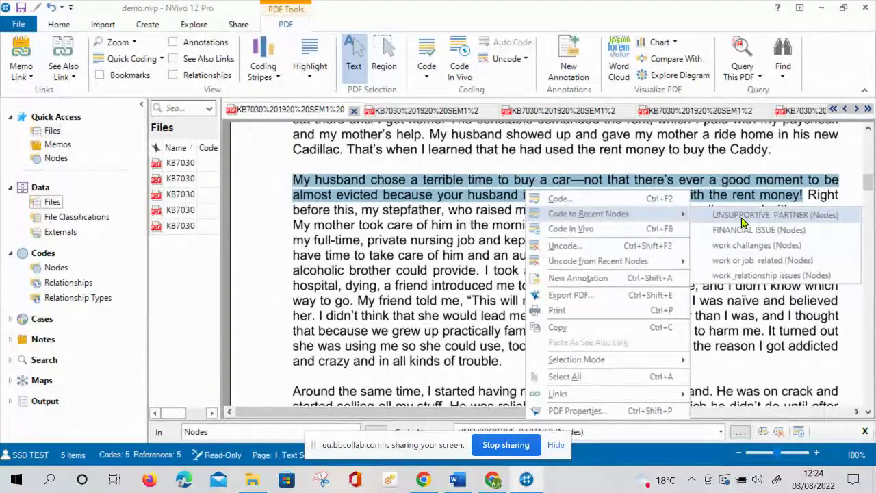
{"action": "left_click", "coordinate": [742, 218]}
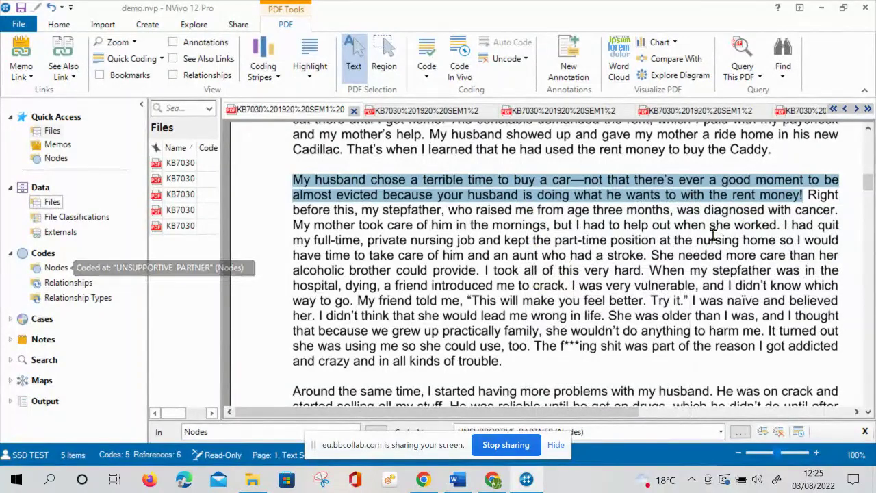
- Code the passage from "Right before this" through "alcoholic brother could provide" at the existing "work challanges" node
{"action": "left_click", "coordinate": [798, 195]}
{"action": "left_click_drag", "start_coordinate": [808, 195], "coordinate": [477, 269]}
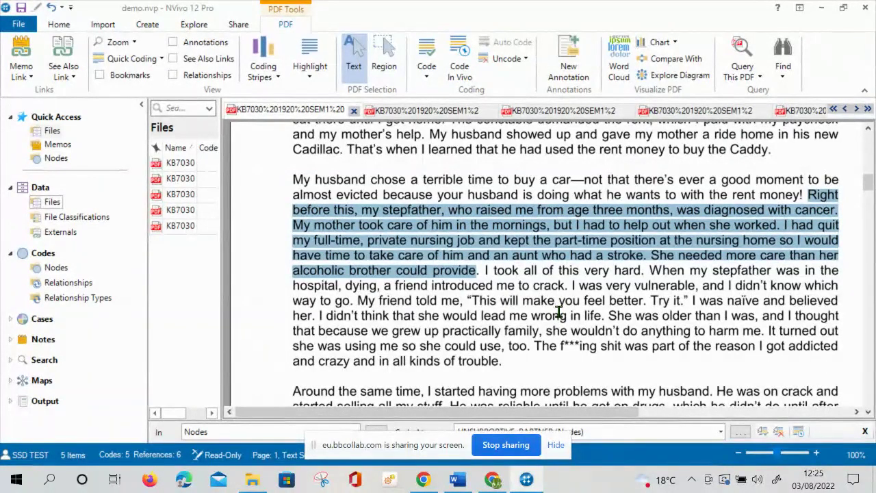
{"action": "right_click", "coordinate": [518, 233]}
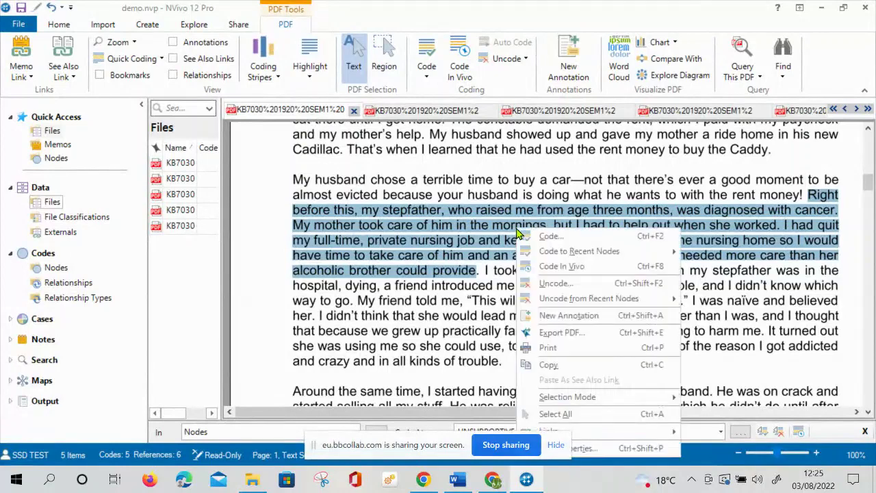
{"action": "mouse_move", "coordinate": [587, 255]}
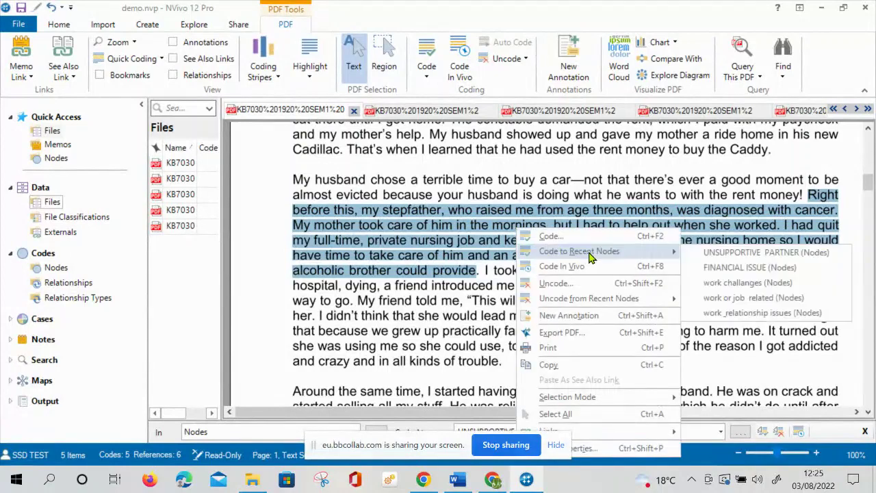
{"action": "left_click", "coordinate": [722, 283]}
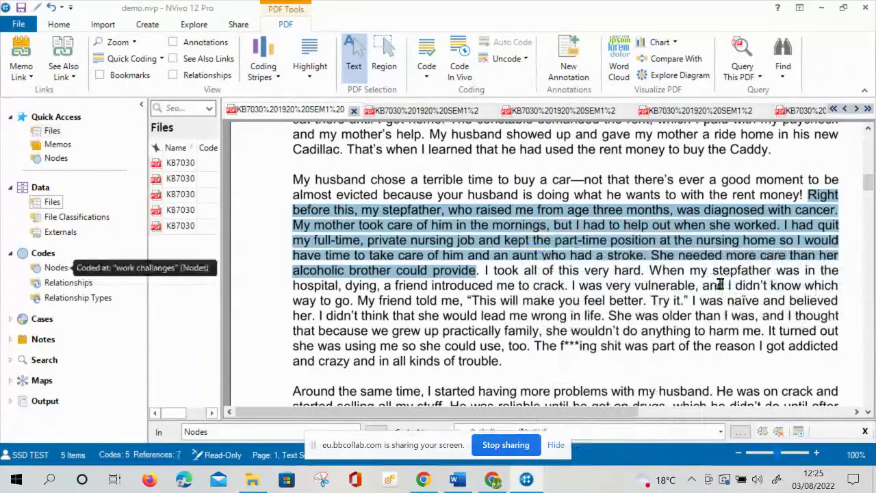
- Code the same selected passage about the stepfather's illness at the existing FINANCIAL ISSUE node as well
{"action": "right_click", "coordinate": [565, 234]}
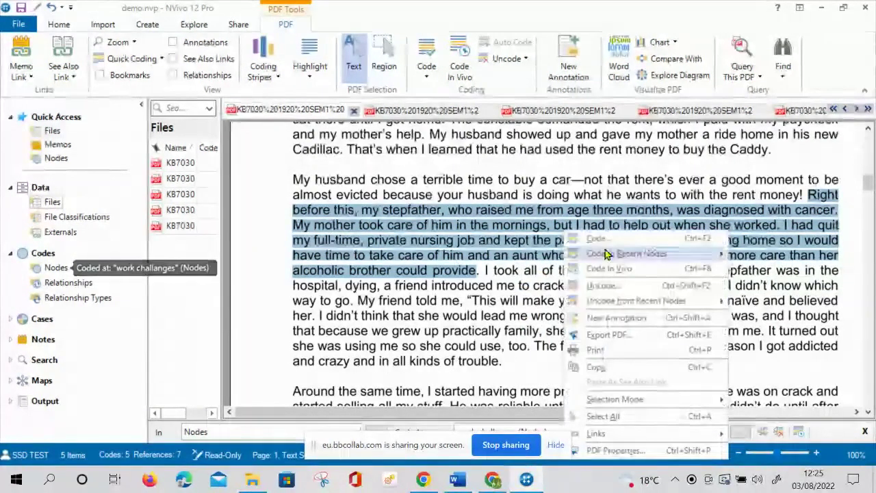
{"action": "mouse_move", "coordinate": [627, 253]}
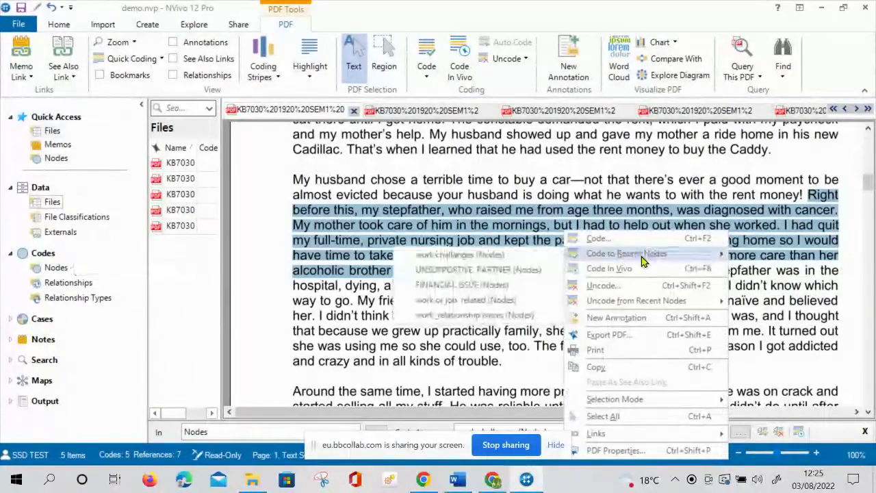
{"action": "left_click", "coordinate": [487, 285]}
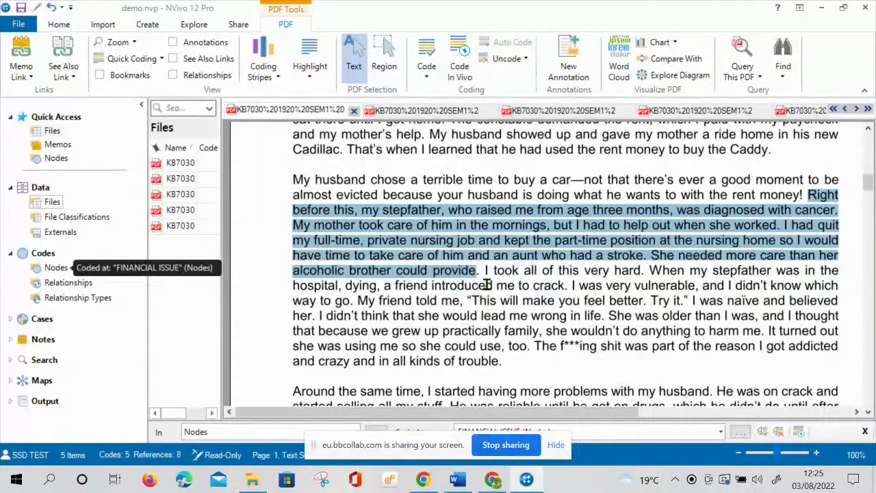
- Code the selected stepfather passage at a new node named "ALCOHOL"
{"action": "right_click", "coordinate": [440, 254]}
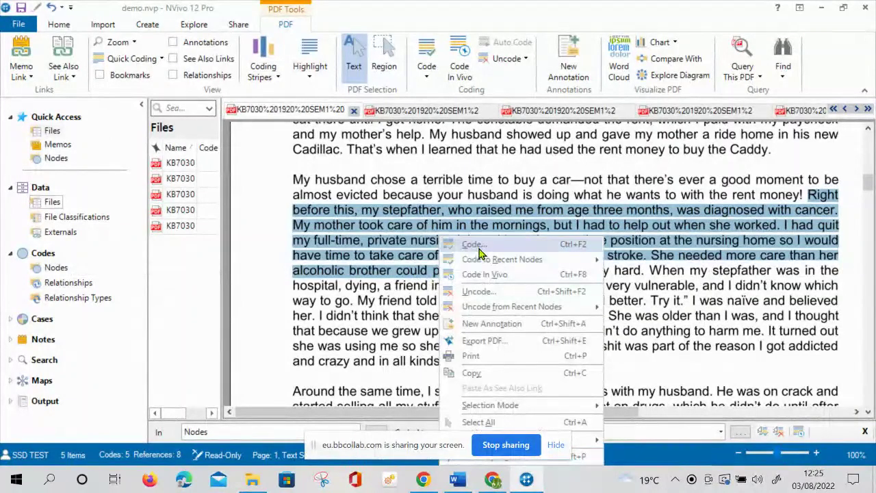
{"action": "left_click", "coordinate": [478, 270]}
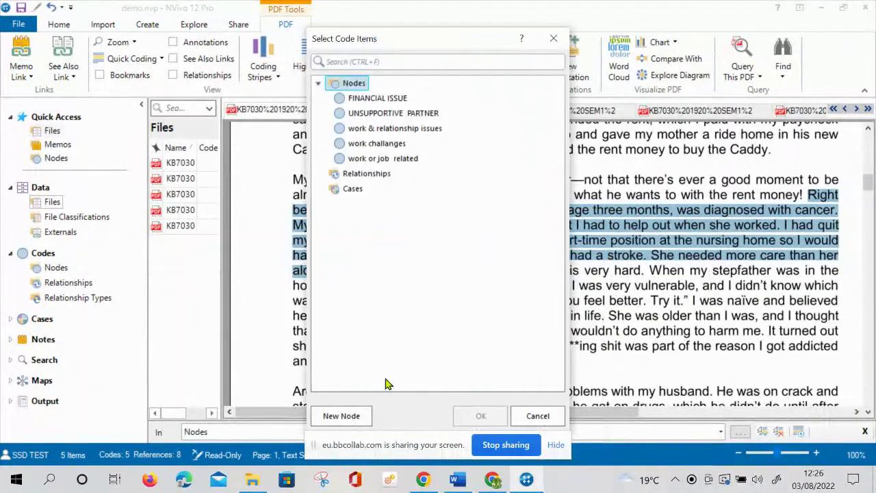
{"action": "left_click", "coordinate": [342, 416]}
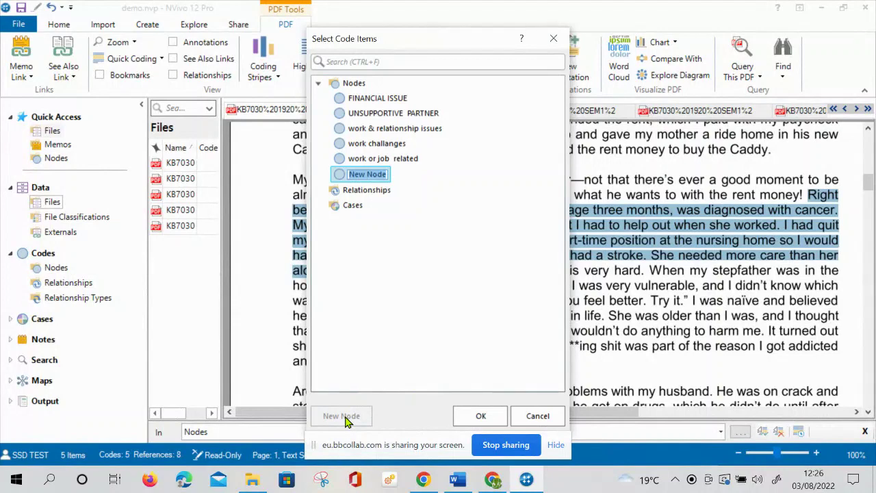
{"action": "type", "text": "ALCOHOL"}
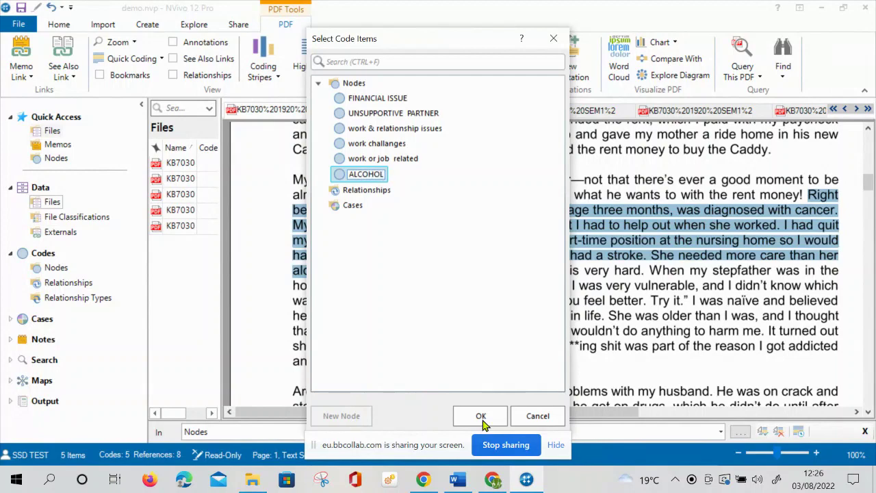
{"action": "left_click", "coordinate": [481, 417]}
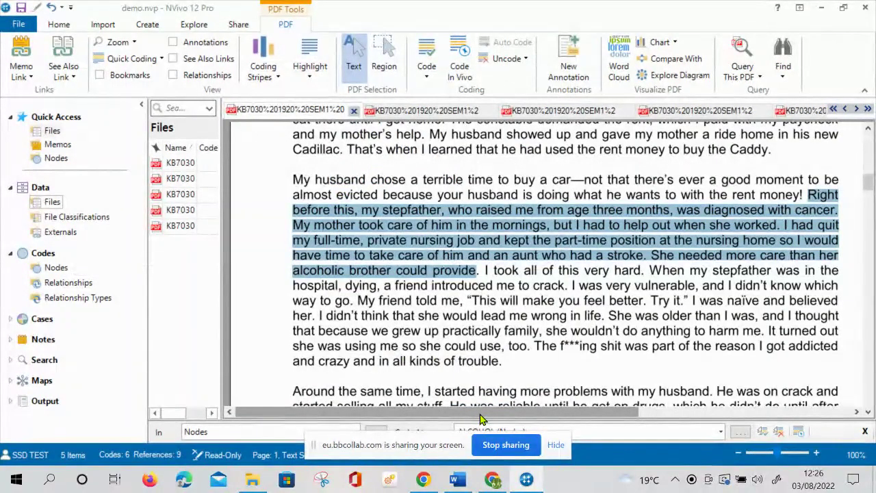
- List the project's nodes and widen the list area so full names, file counts and reference counts can be read
{"action": "scroll", "coordinate": [480, 414], "scroll_direction": "right", "scroll_amount": 2}
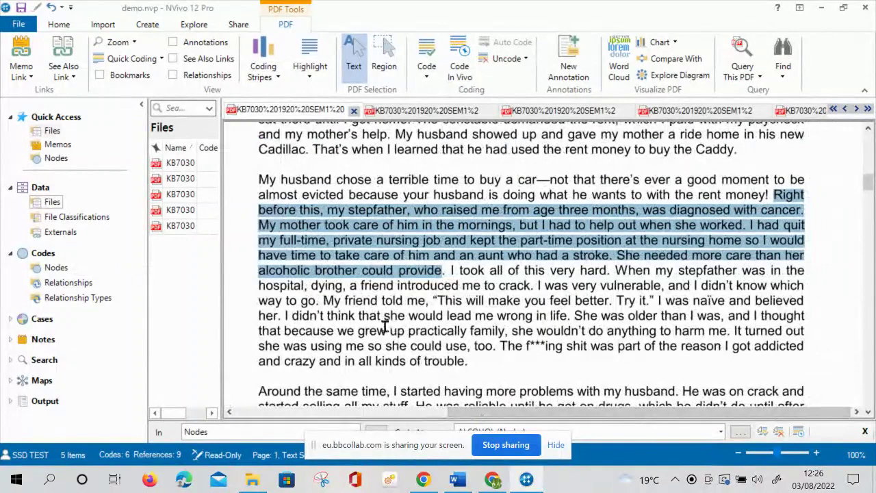
{"action": "left_click", "coordinate": [179, 162]}
{"action": "left_click", "coordinate": [181, 178]}
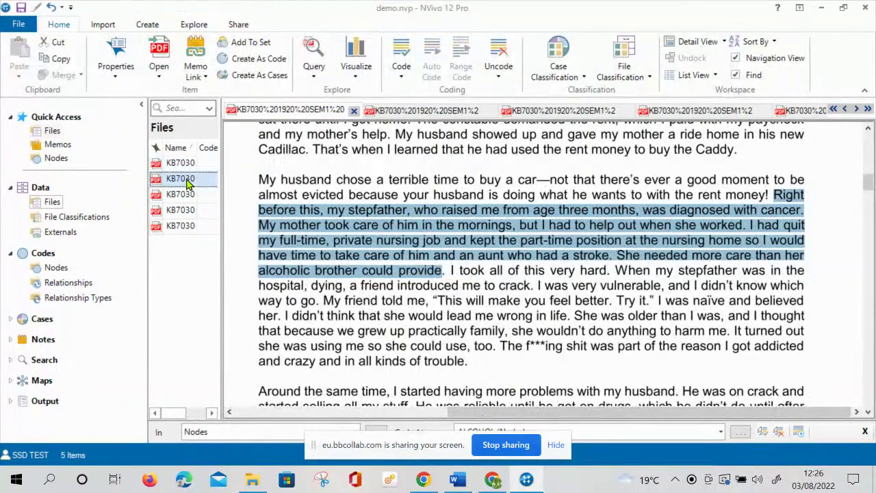
{"action": "left_click", "coordinate": [188, 195]}
{"action": "left_click", "coordinate": [189, 210]}
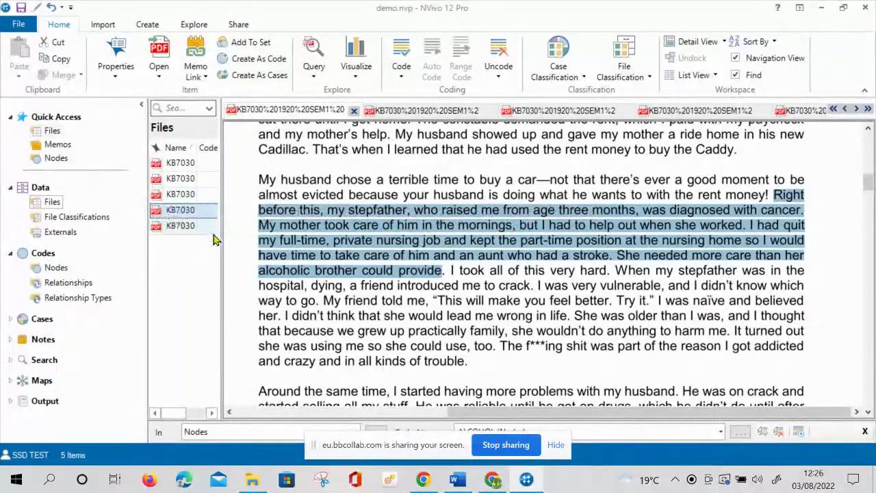
{"action": "left_click", "coordinate": [46, 157]}
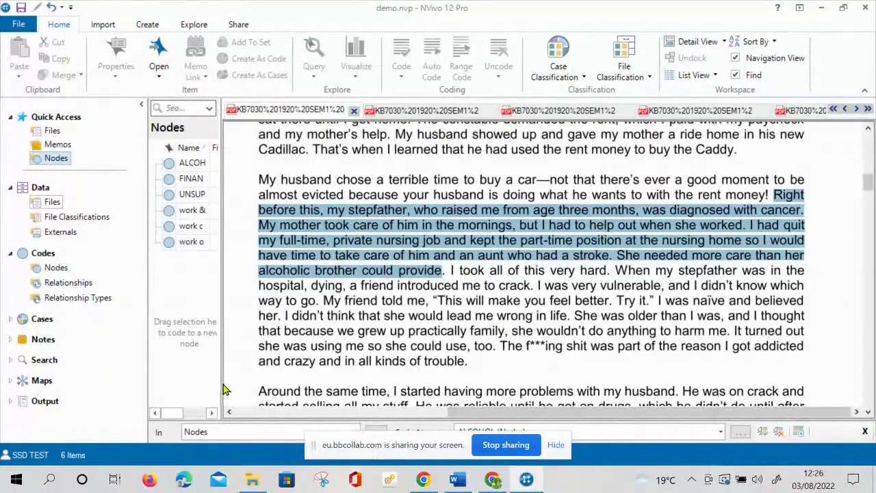
{"action": "left_click_drag", "start_coordinate": [221, 380], "coordinate": [685, 369]}
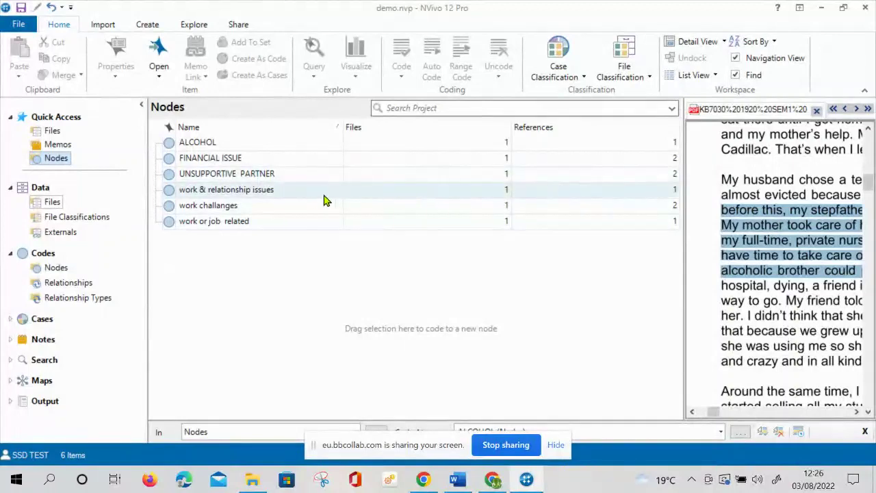
- Export the codebook of all nodes to the default Documents location, without including the number of files and references
{"action": "right_click", "coordinate": [271, 295]}
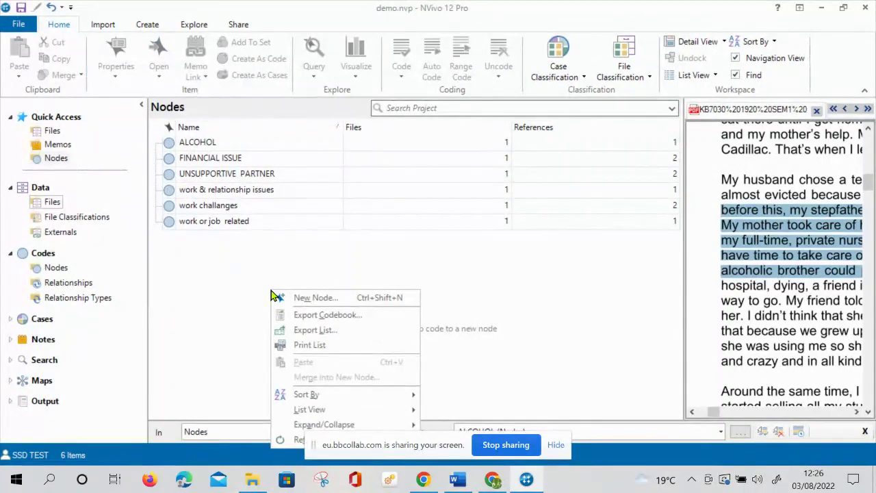
{"action": "mouse_move", "coordinate": [360, 414]}
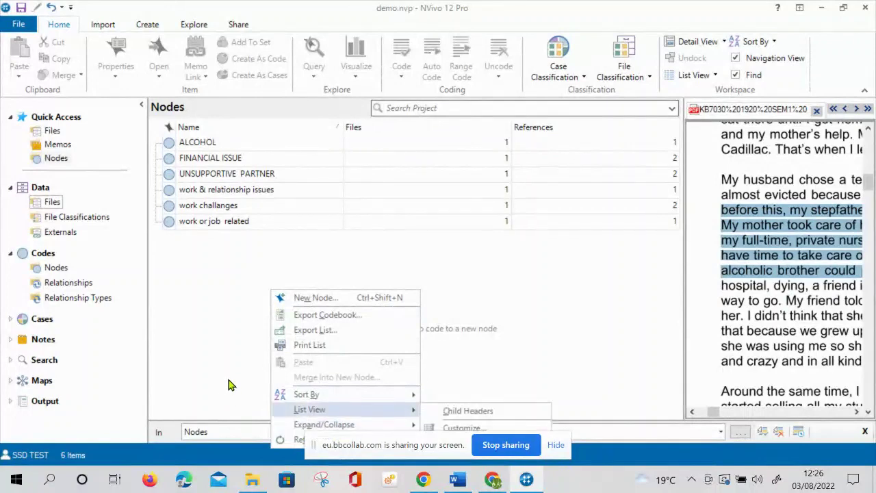
{"action": "left_click", "coordinate": [363, 322]}
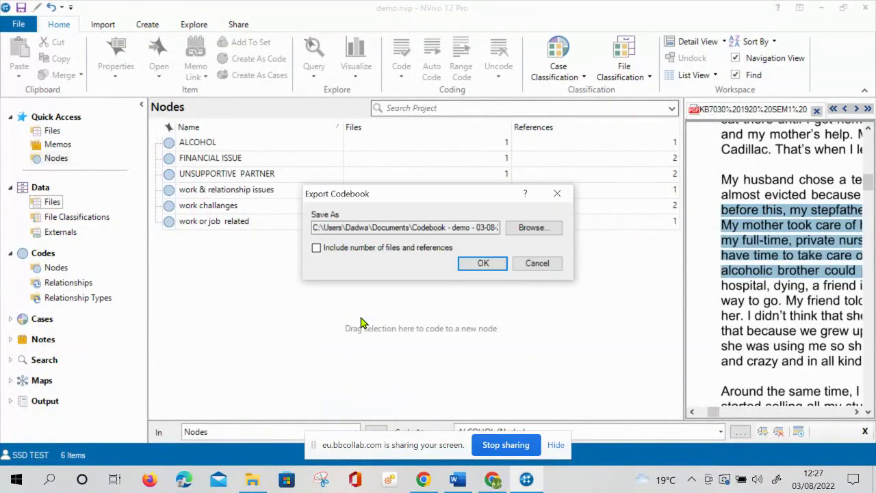
{"action": "left_click", "coordinate": [480, 264]}
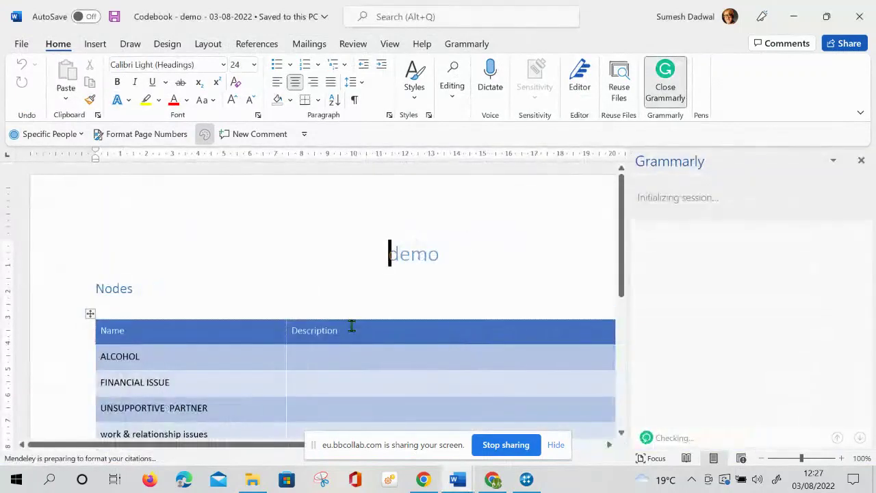
- Examine the Name and Description columns of the exported codebook in Word, and return to the NVivo node list
{"action": "scroll", "coordinate": [351, 325], "scroll_direction": "down", "scroll_amount": 5}
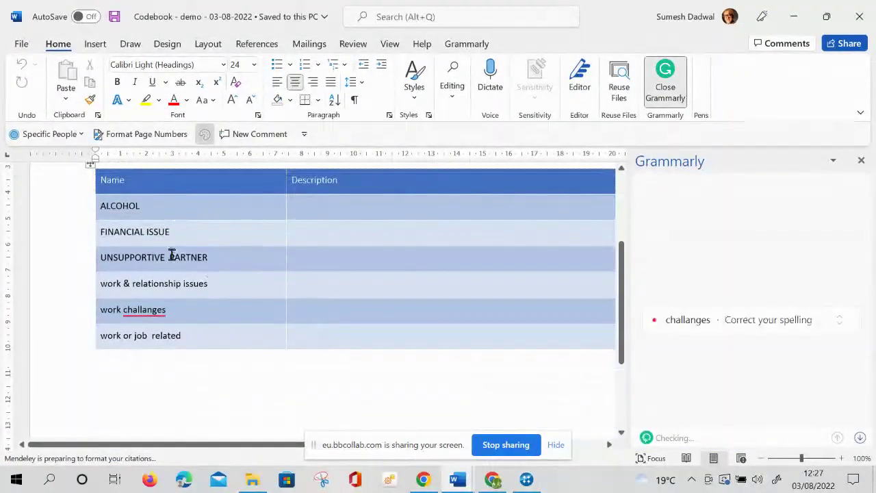
{"action": "left_click", "coordinate": [326, 206]}
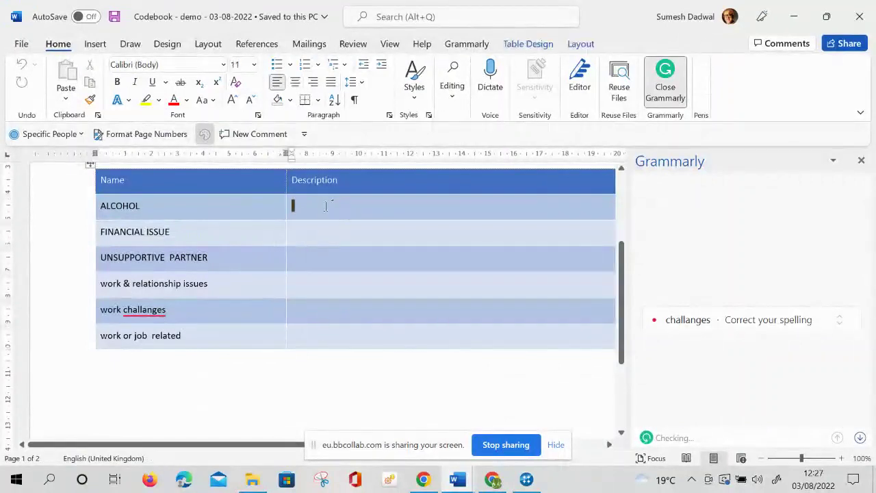
{"action": "left_click", "coordinate": [312, 288]}
{"action": "left_click_drag", "start_coordinate": [312, 207], "coordinate": [315, 311]}
{"action": "left_click", "coordinate": [801, 23]}
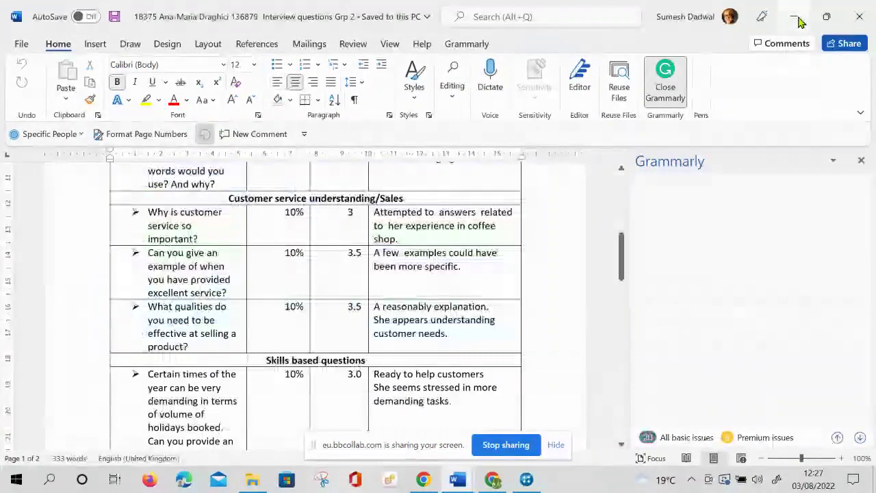
{"action": "left_click", "coordinate": [802, 22]}
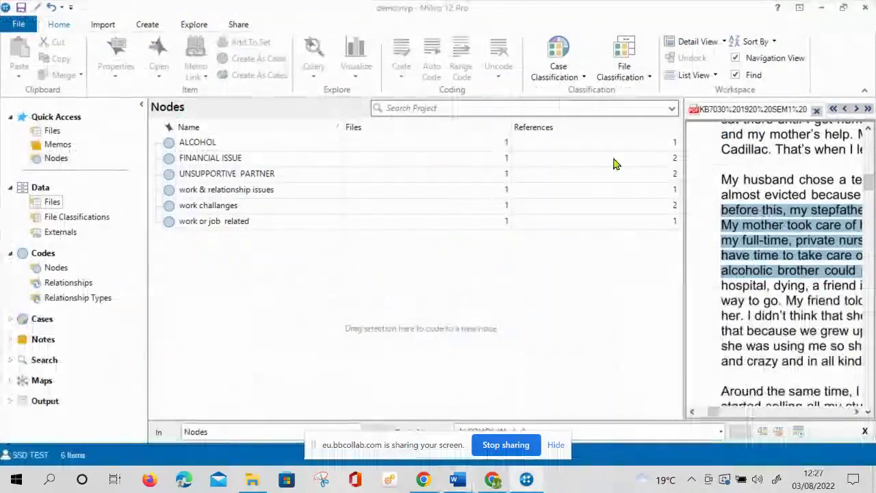
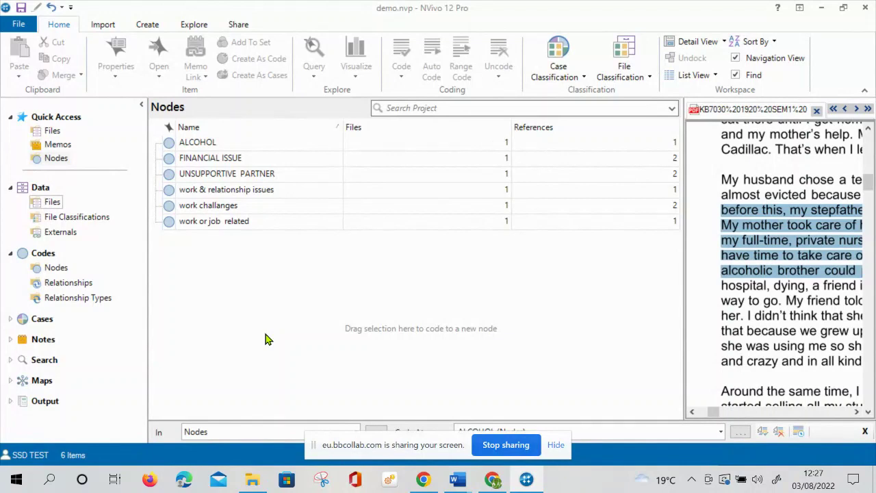
- Show the project's files list in NVivo and open the Downloads folder in File Explorer
{"action": "left_click", "coordinate": [66, 139]}
{"action": "left_click", "coordinate": [53, 130]}
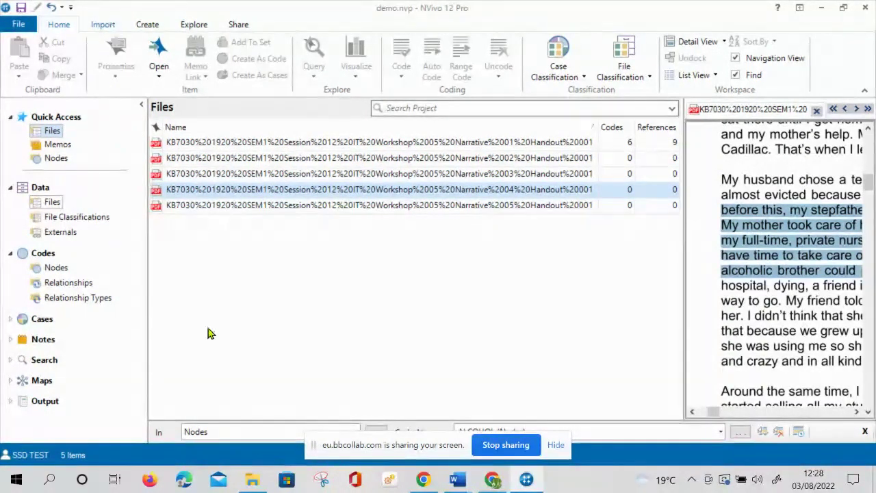
{"action": "left_click", "coordinate": [253, 479]}
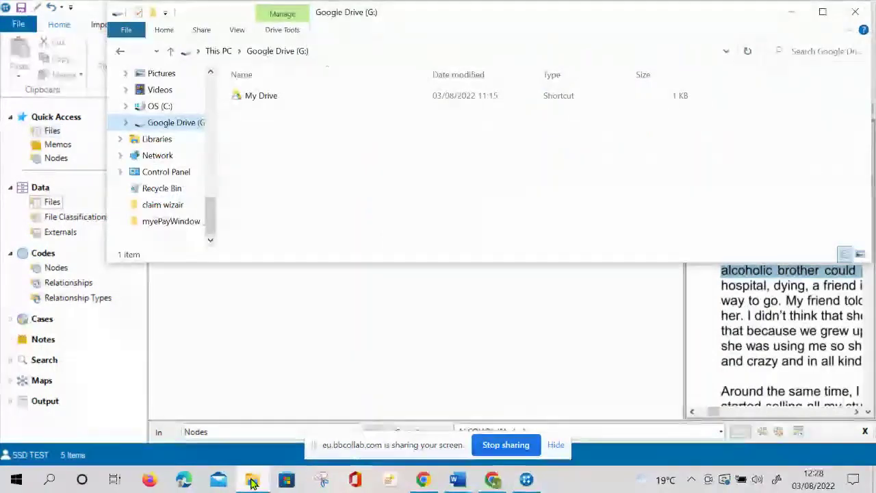
{"action": "scroll", "coordinate": [209, 98], "scroll_direction": "up", "scroll_amount": 7}
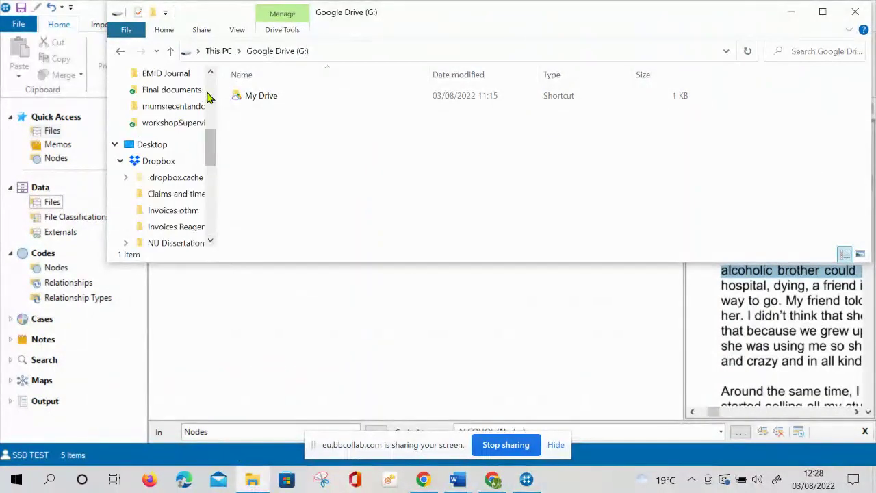
{"action": "left_click_drag", "start_coordinate": [209, 137], "coordinate": [210, 69]}
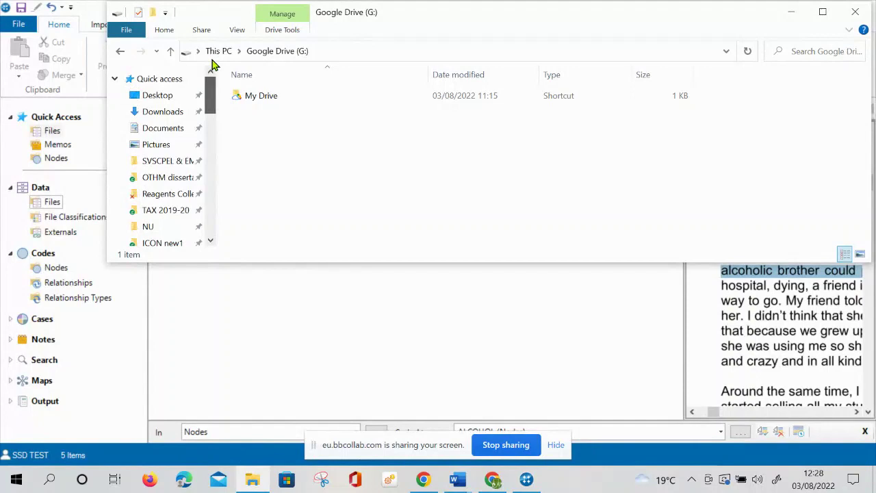
{"action": "left_click", "coordinate": [181, 115]}
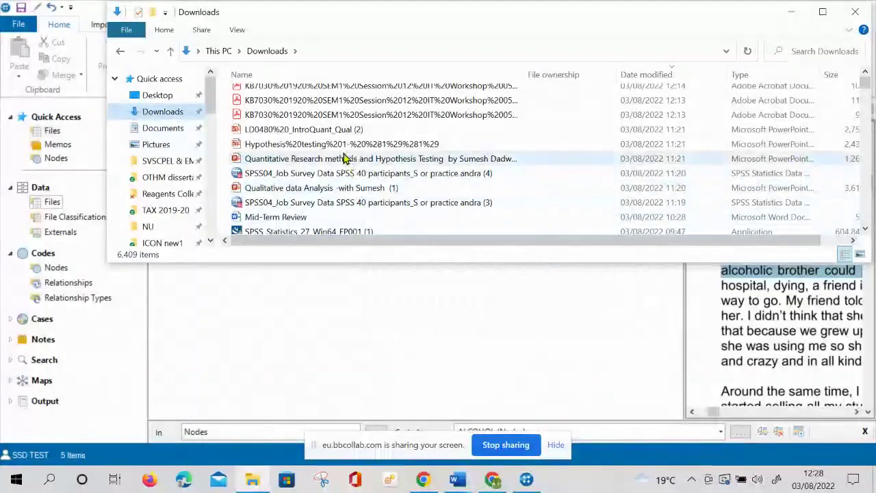
- Import the PDF "Rayan2021_Chapter_TheInternetOfThingsForHealthca" from Downloads into the project's files, keeping its default properties
{"action": "scroll", "coordinate": [363, 202], "scroll_direction": "down", "scroll_amount": 3}
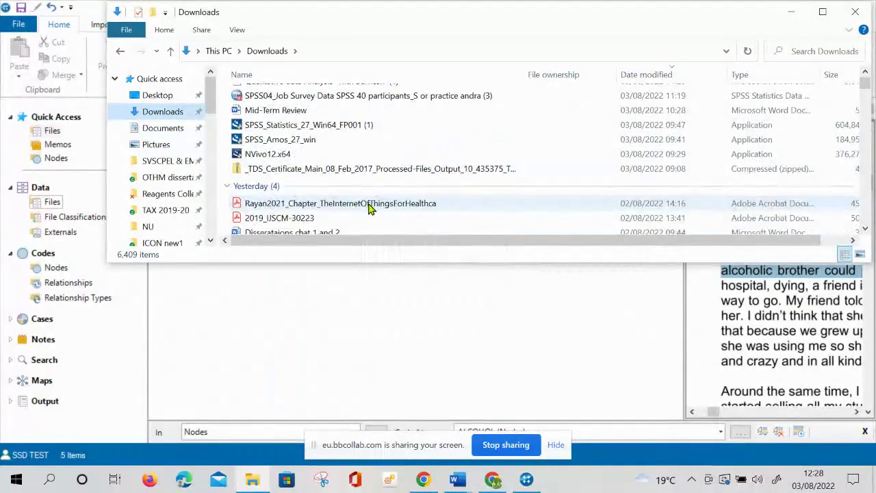
{"action": "left_click", "coordinate": [369, 206]}
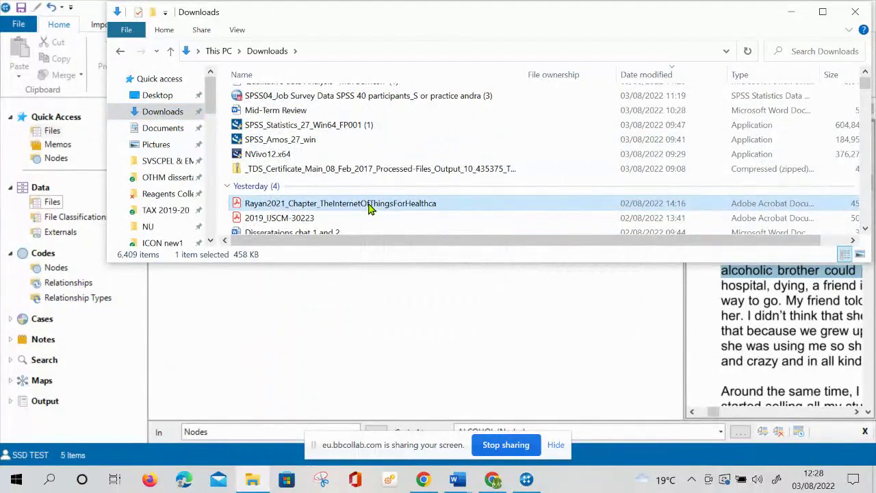
{"action": "left_click_drag", "start_coordinate": [369, 209], "coordinate": [208, 335]}
{"action": "left_click_drag", "start_coordinate": [214, 295], "coordinate": [215, 297]}
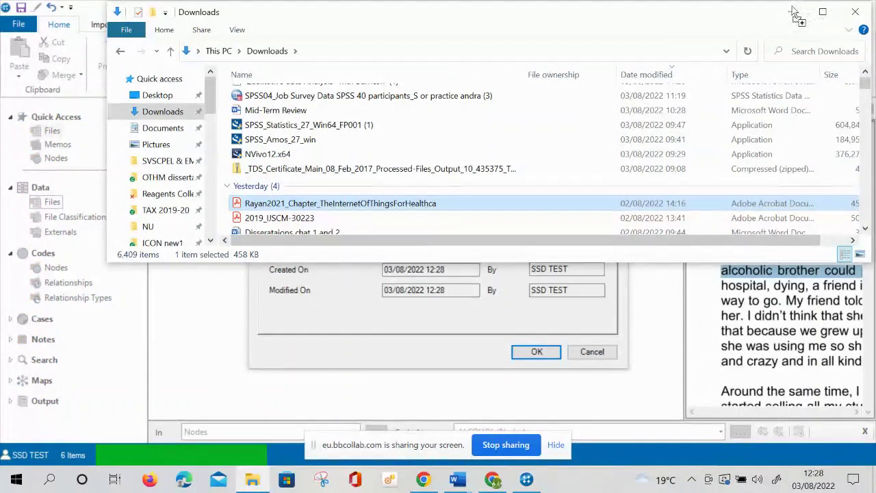
{"action": "left_click", "coordinate": [539, 354]}
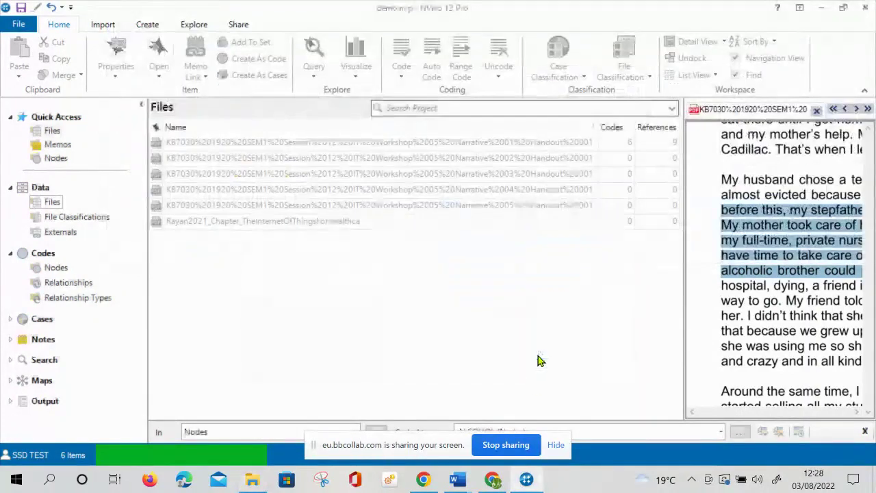
- Open the imported Internet of Things for Healthcare PDF, widen its view, and highlight the passage on the origin of the term "Internet of Things"
{"action": "left_click", "coordinate": [233, 222]}
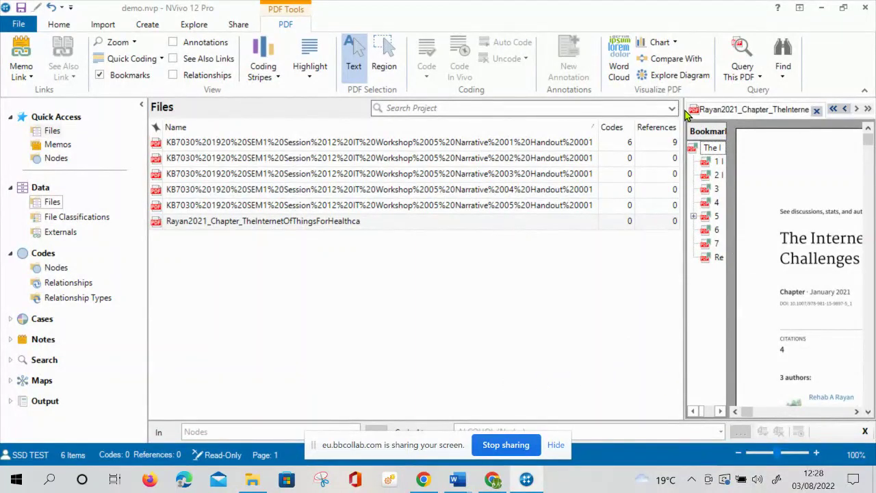
{"action": "left_click_drag", "start_coordinate": [684, 109], "coordinate": [231, 169]}
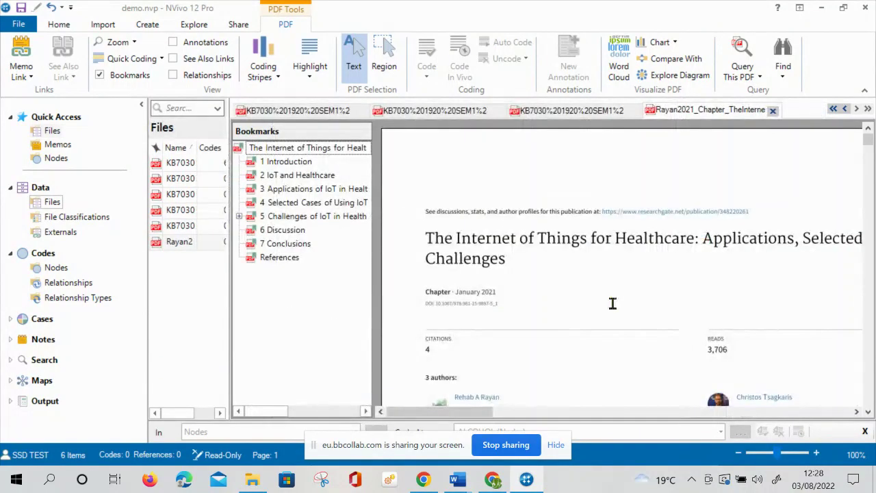
{"action": "scroll", "coordinate": [613, 304], "scroll_direction": "down", "scroll_amount": 5}
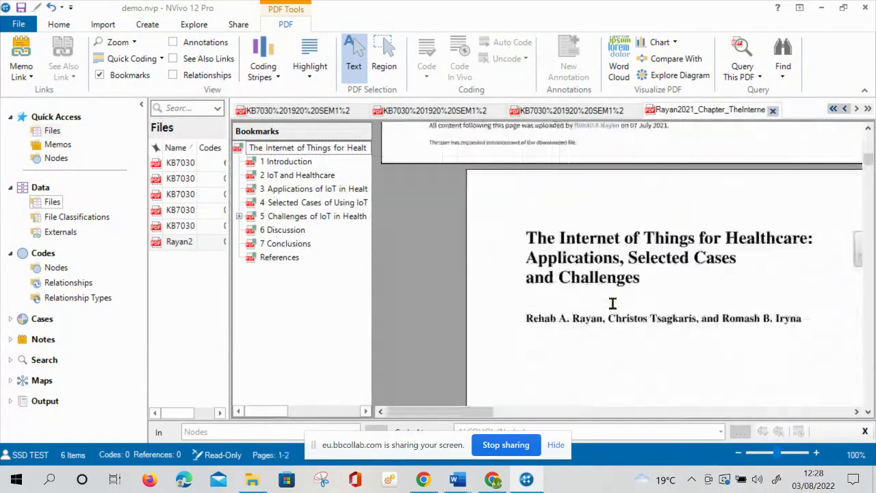
{"action": "scroll", "coordinate": [613, 303], "scroll_direction": "down", "scroll_amount": 5}
{"action": "left_click_drag", "start_coordinate": [550, 164], "coordinate": [620, 230]}
{"action": "right_click", "coordinate": [602, 211]}
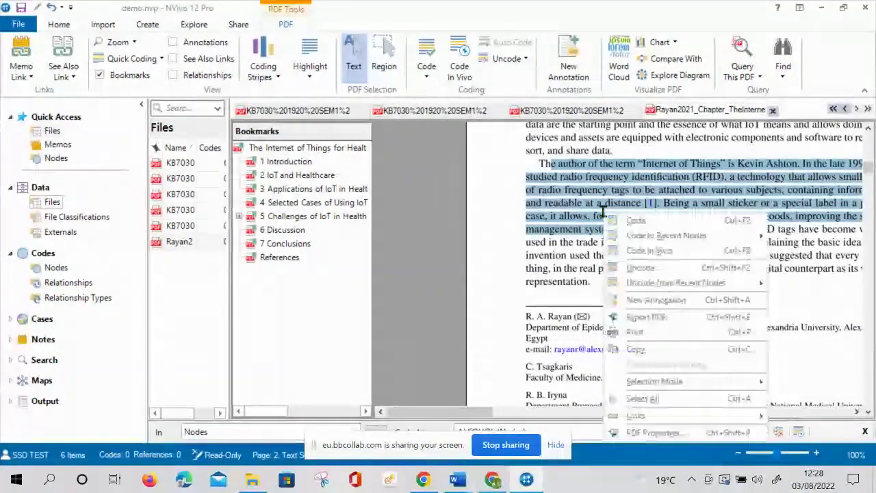
{"action": "left_click", "coordinate": [558, 222]}
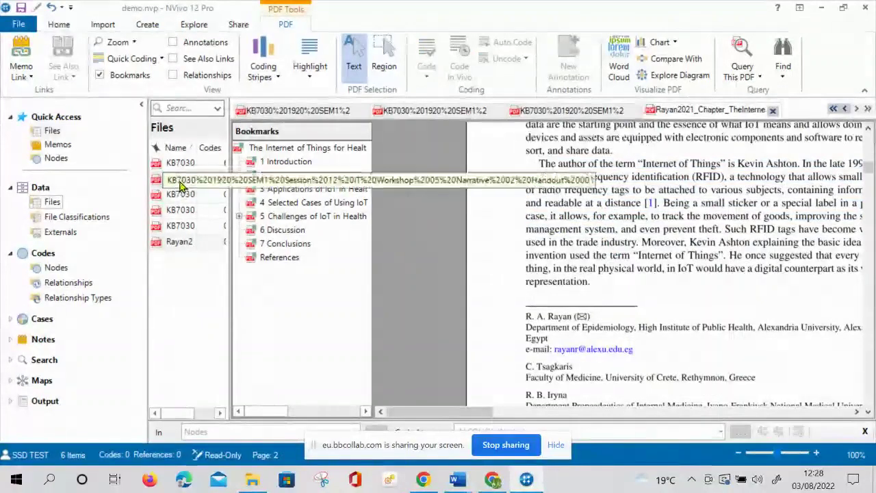
- Look through the chapter to "Selected Cases of Using IoT in Healthcare" and highlight its opening text as an example passage for coding
{"action": "scroll", "coordinate": [562, 291], "scroll_direction": "down", "scroll_amount": 10}
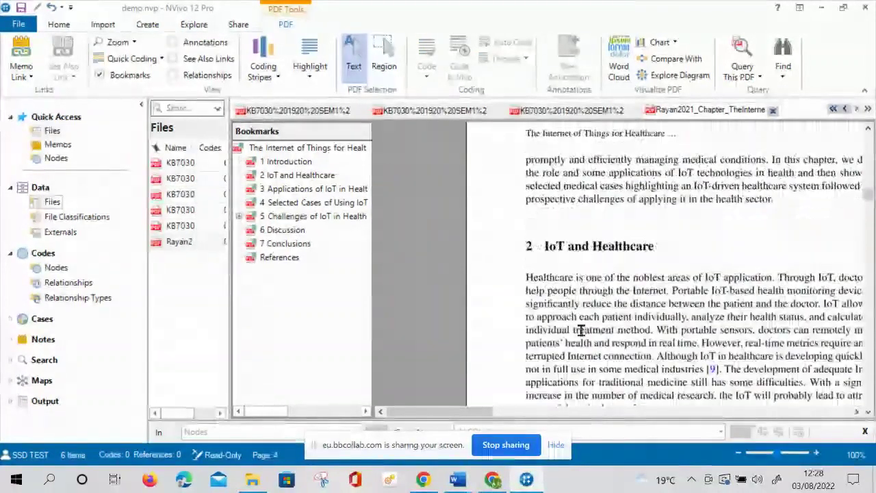
{"action": "scroll", "coordinate": [579, 332], "scroll_direction": "down", "scroll_amount": 5}
{"action": "scroll", "coordinate": [567, 260], "scroll_direction": "down", "scroll_amount": 10}
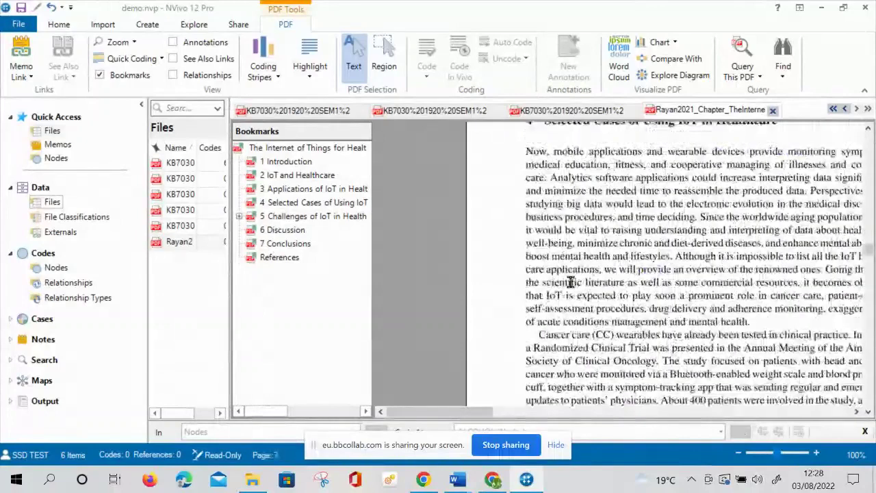
{"action": "left_click_drag", "start_coordinate": [568, 177], "coordinate": [649, 361]}
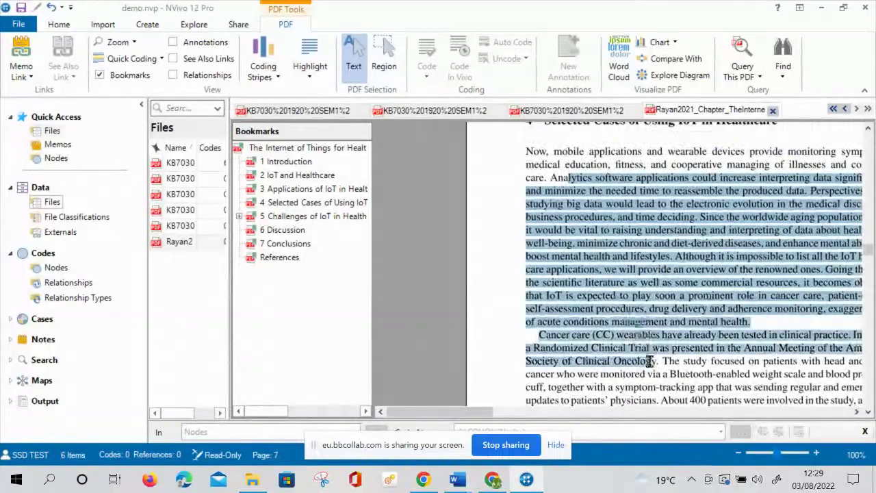
{"action": "left_click", "coordinate": [647, 358]}
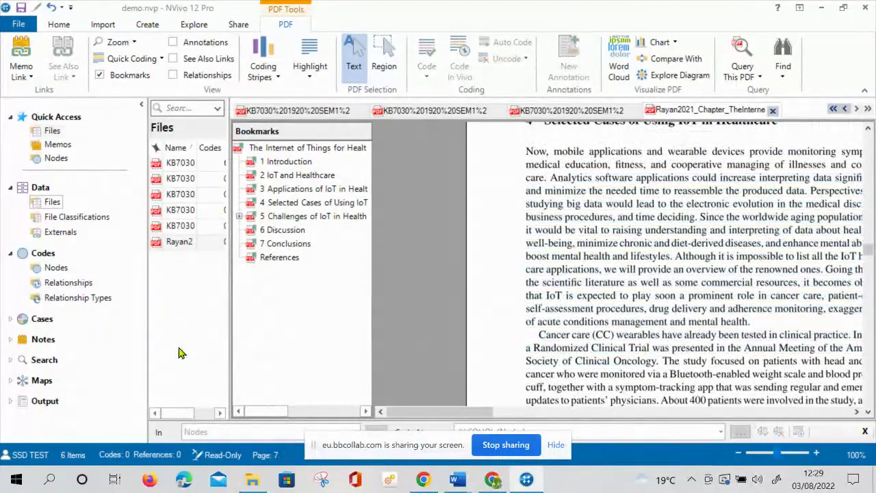
{"action": "left_click", "coordinate": [180, 349]}
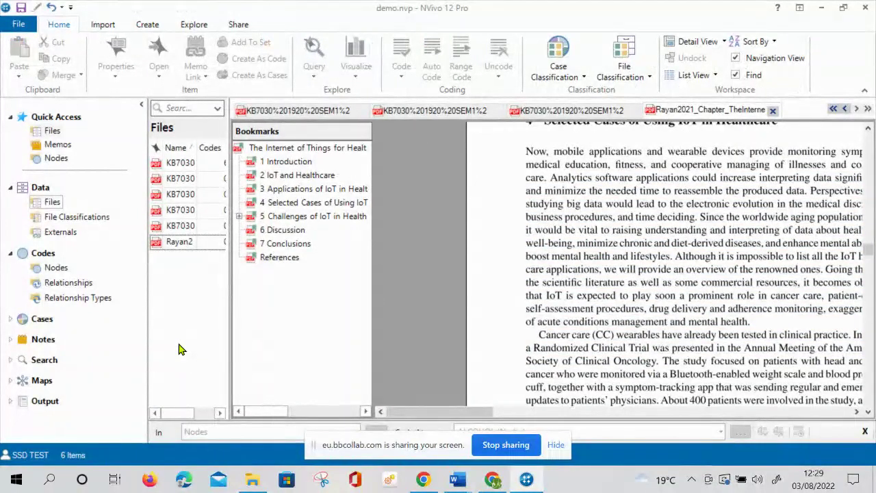
- Show the project's node list and close all open PDF documents and the Quick Start Steps page
{"action": "left_click", "coordinate": [52, 158]}
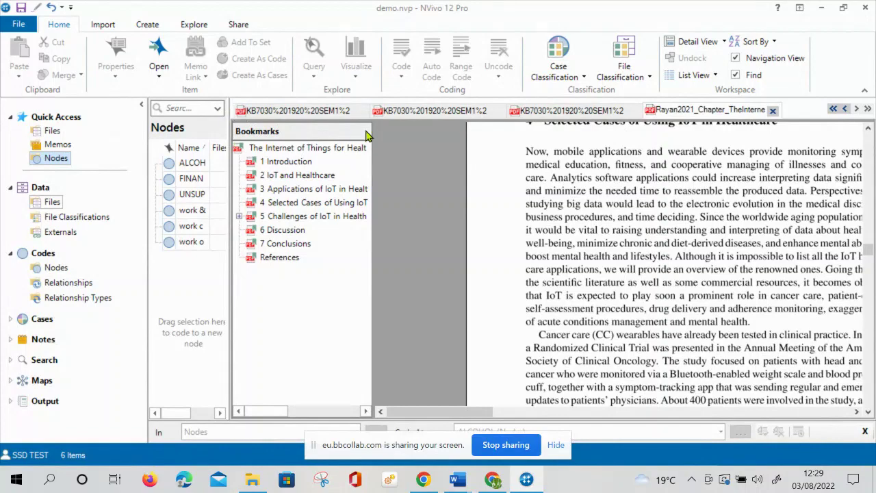
{"action": "left_click", "coordinate": [772, 110]}
{"action": "left_click", "coordinate": [772, 110]}
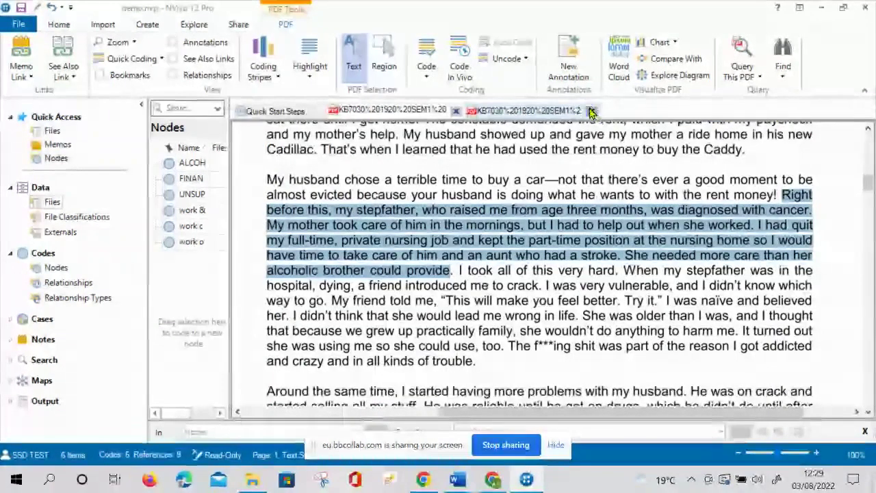
{"action": "left_click", "coordinate": [592, 110]}
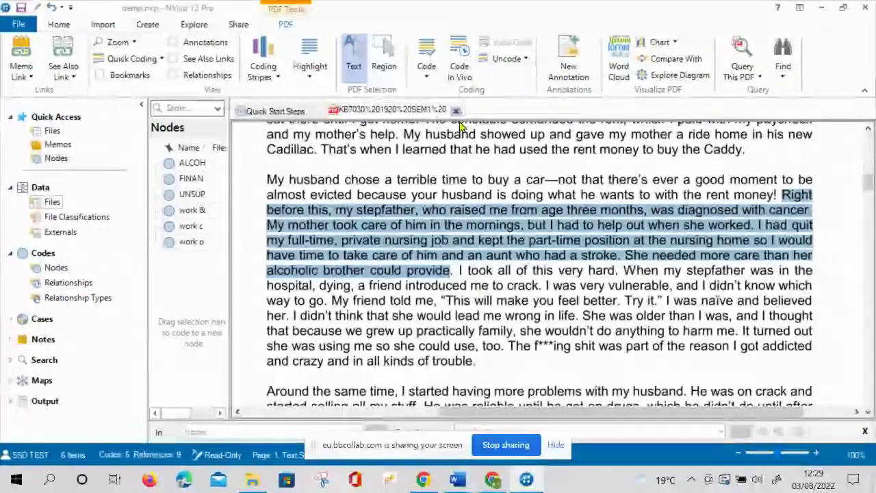
{"action": "left_click", "coordinate": [456, 111]}
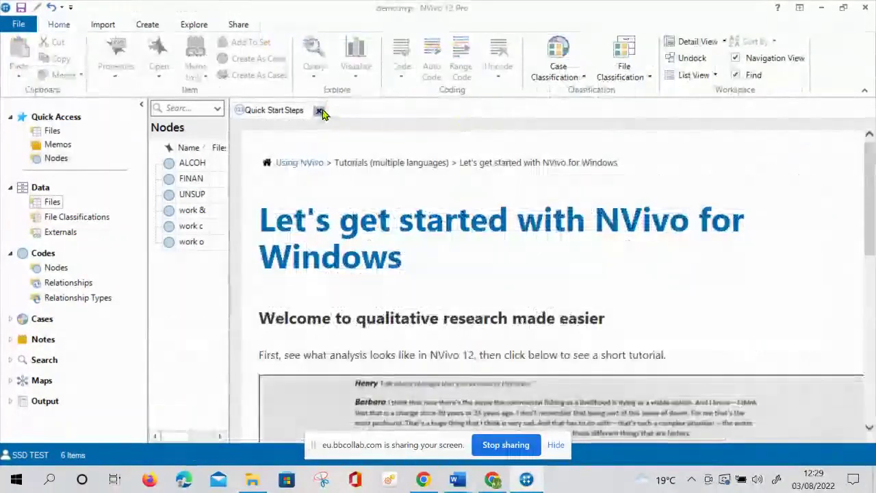
{"action": "left_click", "coordinate": [319, 111]}
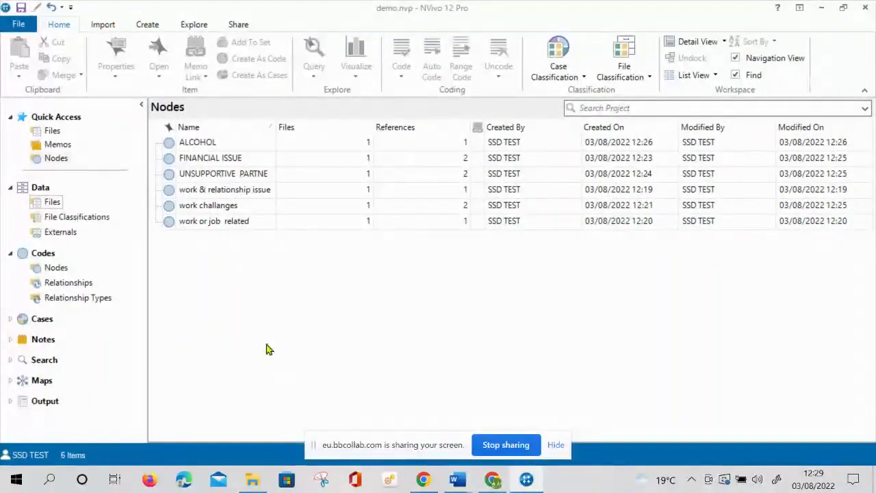
{"action": "left_click", "coordinate": [177, 228]}
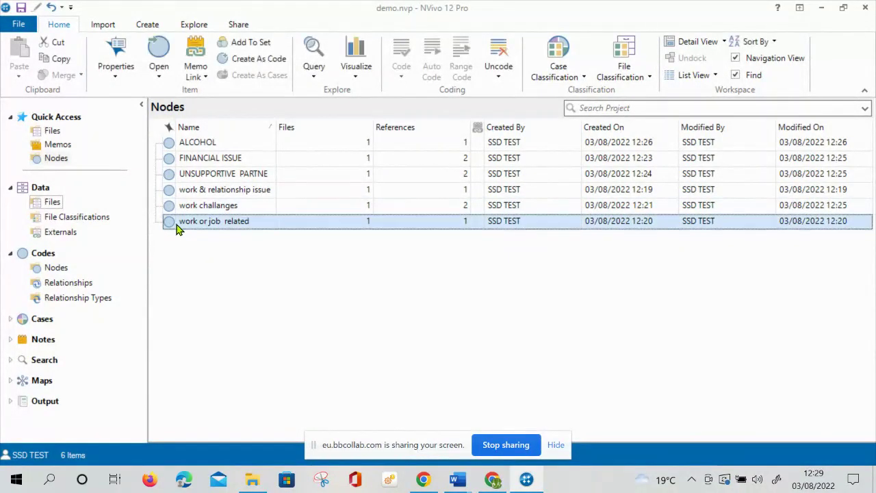
{"action": "left_click", "coordinate": [169, 208], "text": "shift"}
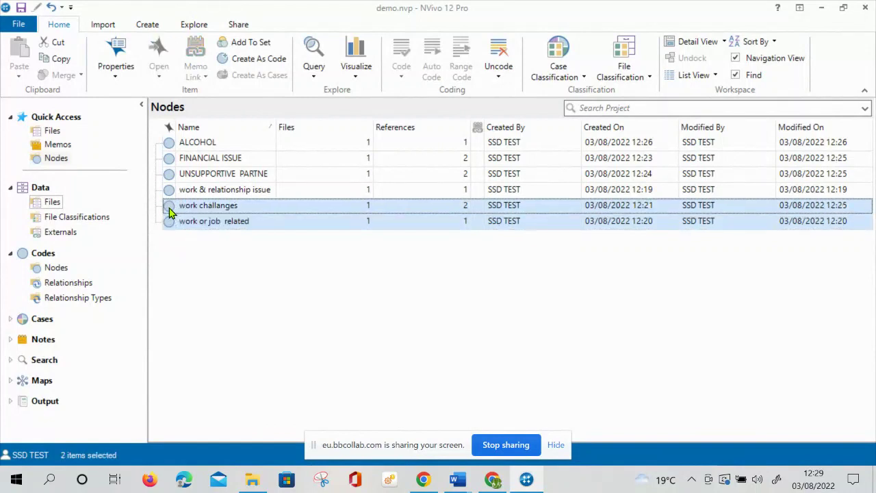
{"action": "left_click", "coordinate": [193, 292]}
{"action": "left_click", "coordinate": [169, 221]}
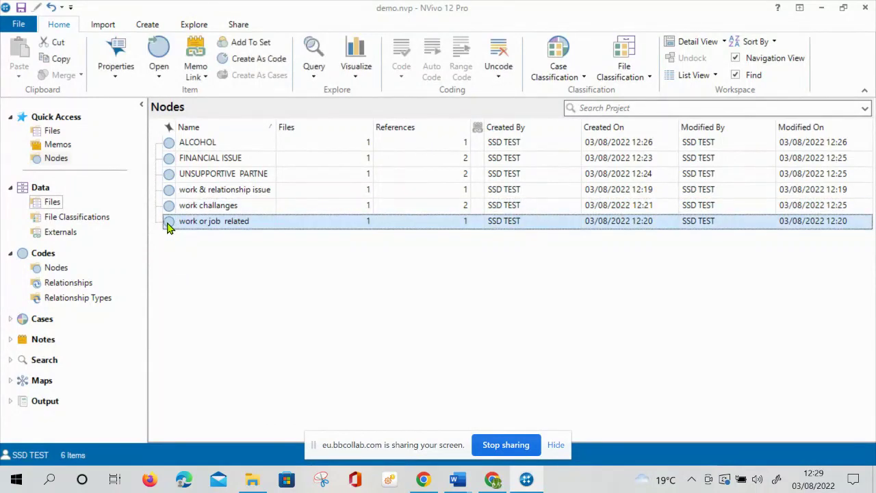
{"action": "left_click", "coordinate": [170, 209], "text": "shift"}
{"action": "left_click", "coordinate": [205, 256]}
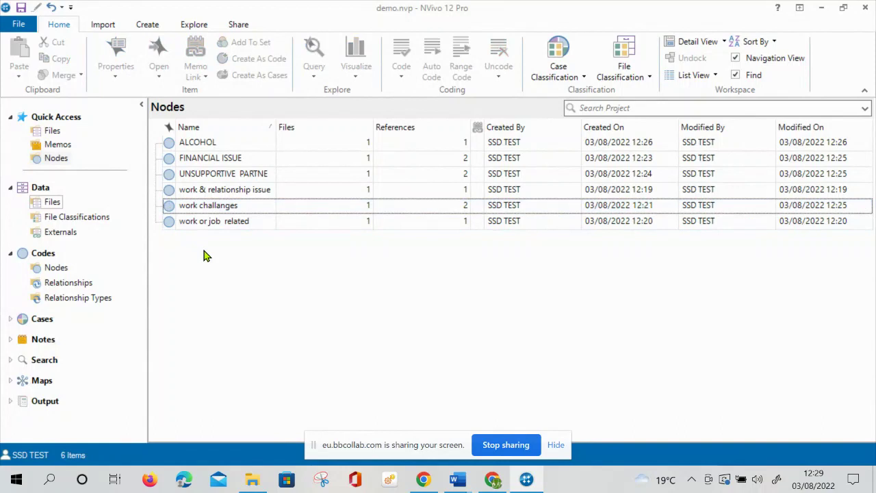
{"action": "left_click", "coordinate": [169, 223]}
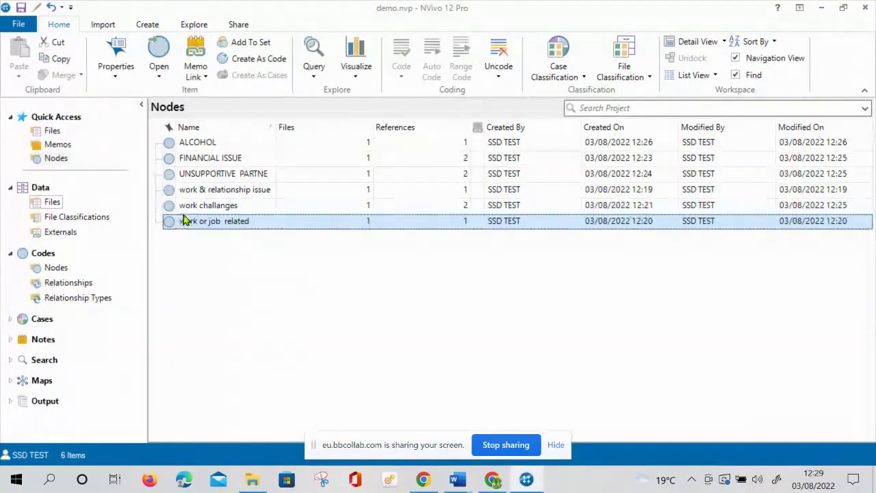
{"action": "left_click", "coordinate": [186, 211], "text": "shift"}
- Make "work or job related" a child node of "work challanges" and expand the parent node
{"action": "left_click", "coordinate": [227, 225]}
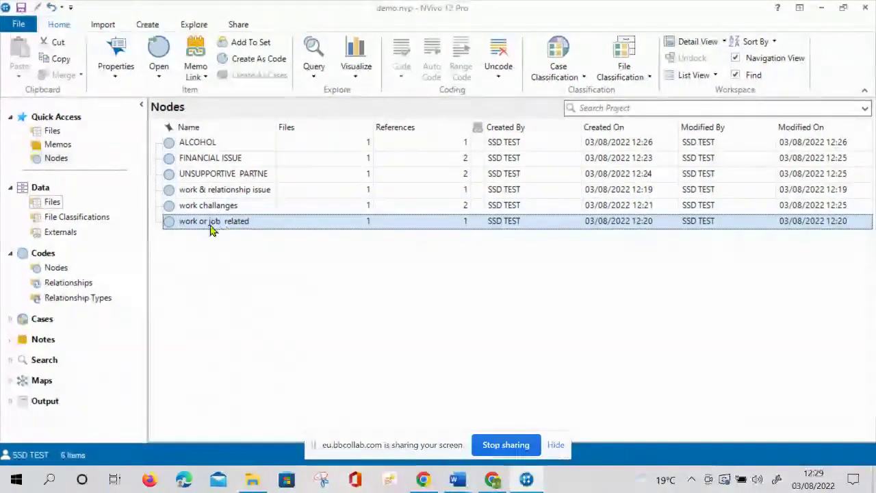
{"action": "left_click_drag", "start_coordinate": [234, 218], "coordinate": [231, 209]}
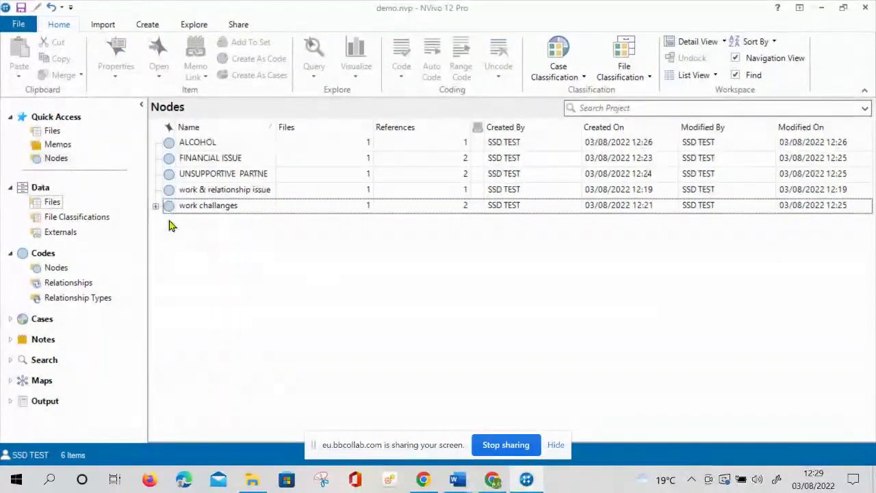
{"action": "left_click", "coordinate": [156, 206]}
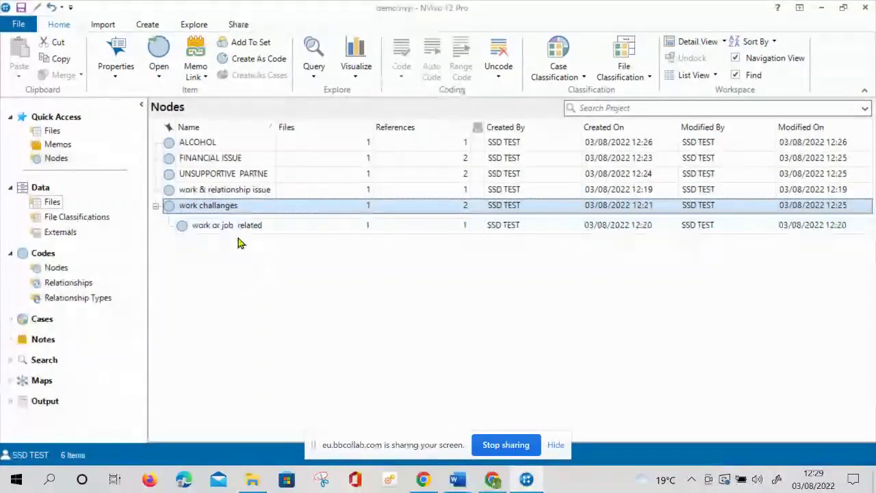
- Move the "work challanges" node under "work & relationship issues" and save the project
{"action": "left_click", "coordinate": [171, 193]}
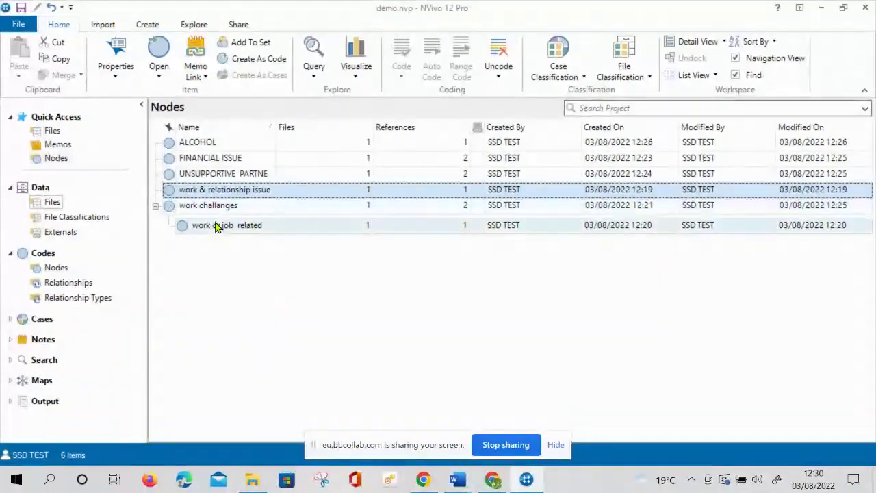
{"action": "left_click", "coordinate": [170, 210]}
{"action": "left_click_drag", "start_coordinate": [170, 208], "coordinate": [170, 192]}
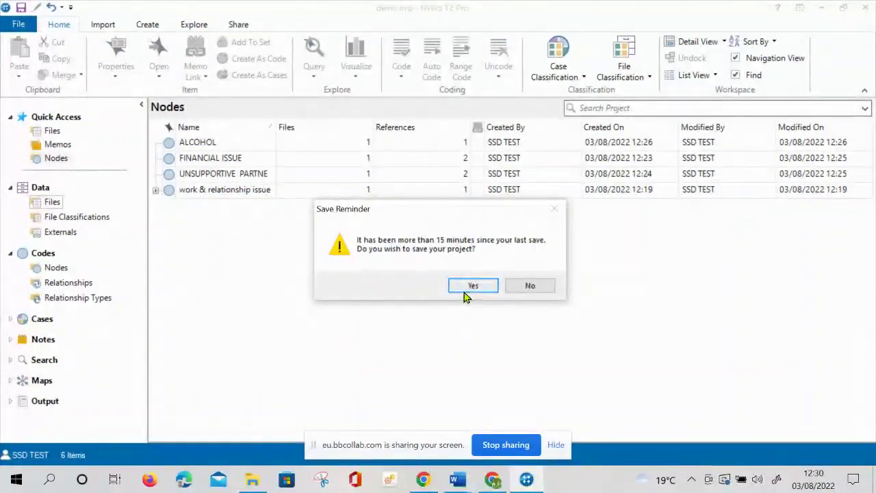
{"action": "left_click", "coordinate": [472, 286]}
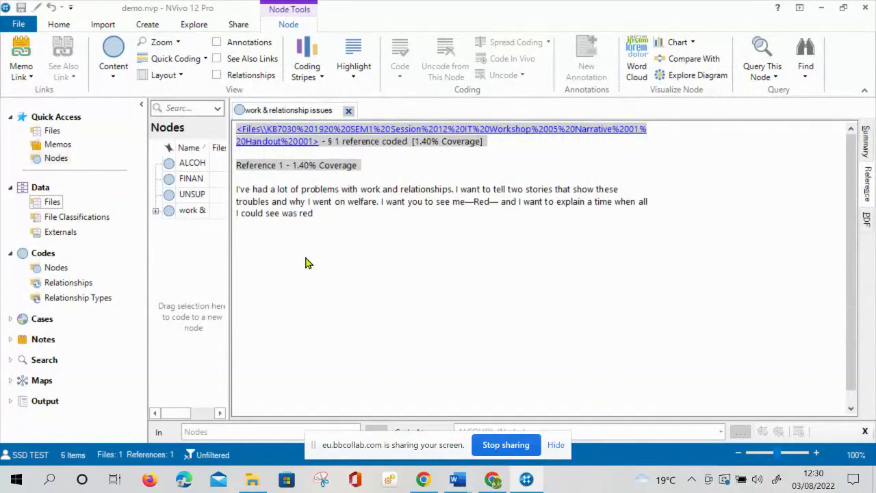
- Close the "work & relationship issues" reference view and expand that node's hierarchy in the node list
{"action": "left_click", "coordinate": [206, 254]}
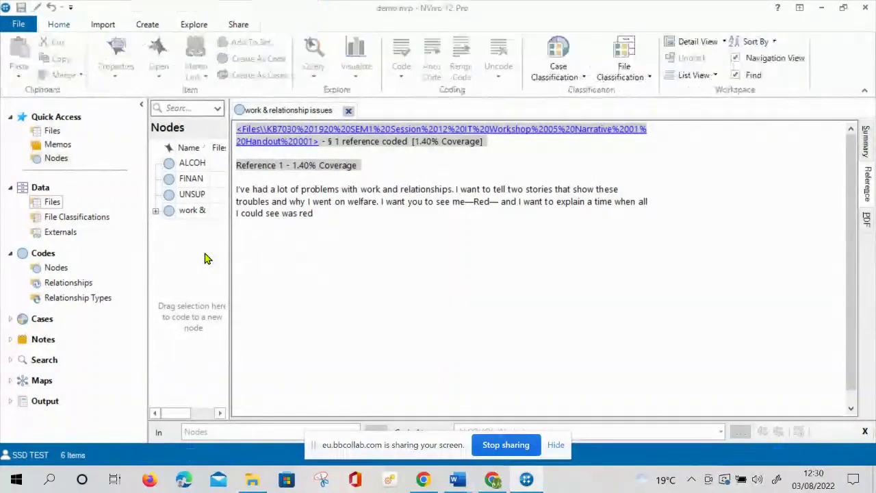
{"action": "left_click", "coordinate": [348, 110]}
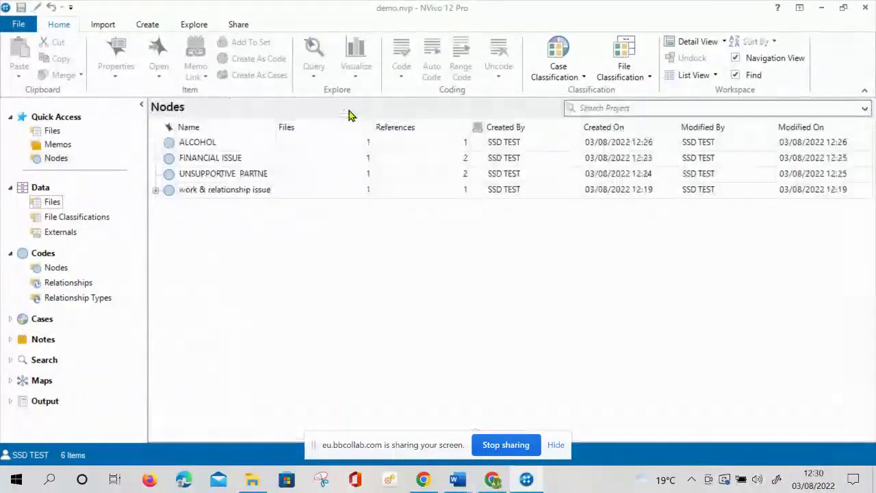
{"action": "left_click", "coordinate": [159, 193]}
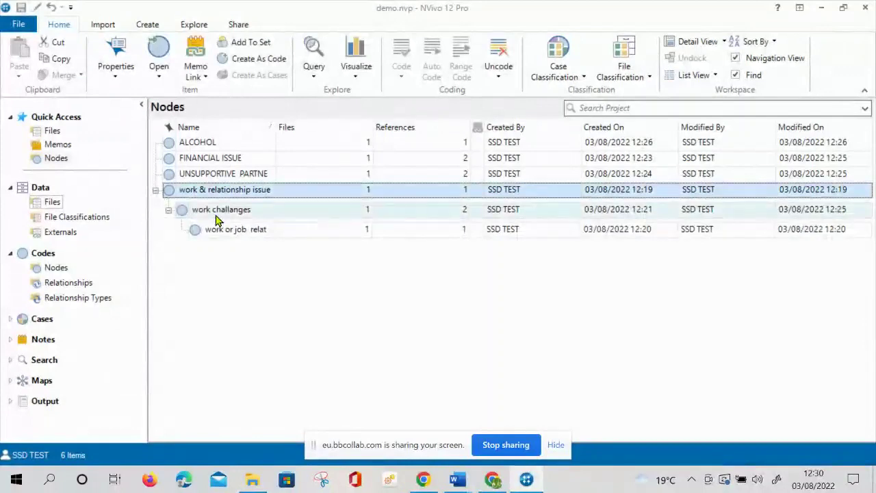
- Open the "work or job related" and "UNSUPPORTIVE PARTNER" nodes and examine the passages coded at each
{"action": "left_click", "coordinate": [243, 233]}
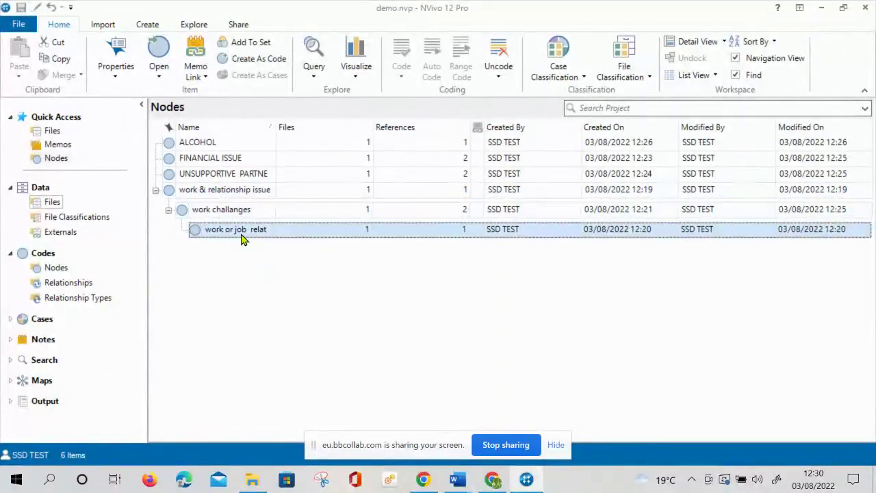
{"action": "double_click", "coordinate": [242, 236]}
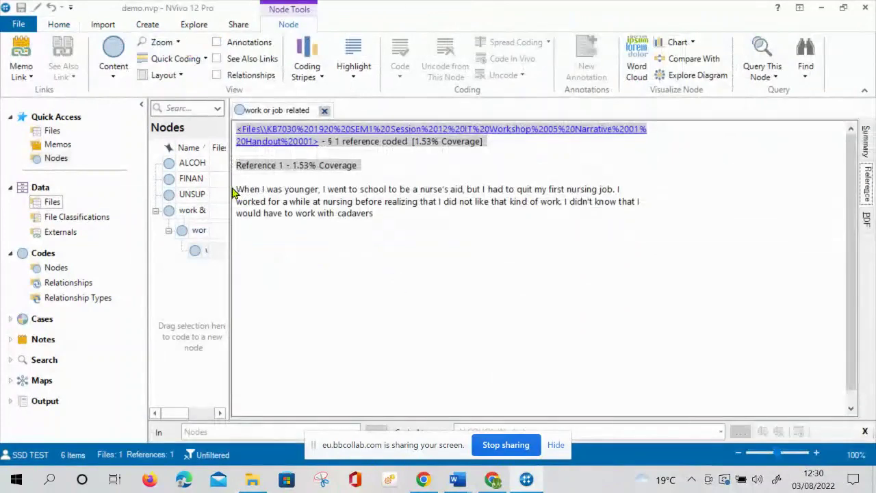
{"action": "left_click_drag", "start_coordinate": [236, 192], "coordinate": [395, 223]}
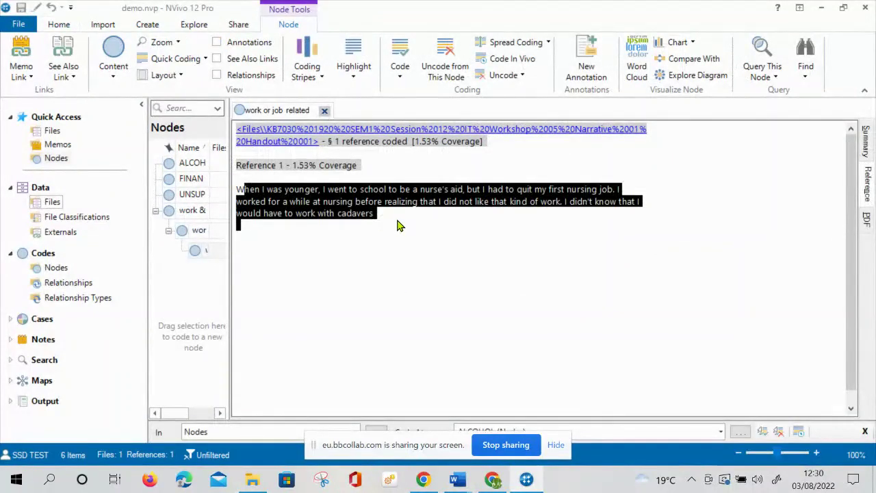
{"action": "left_click", "coordinate": [202, 306]}
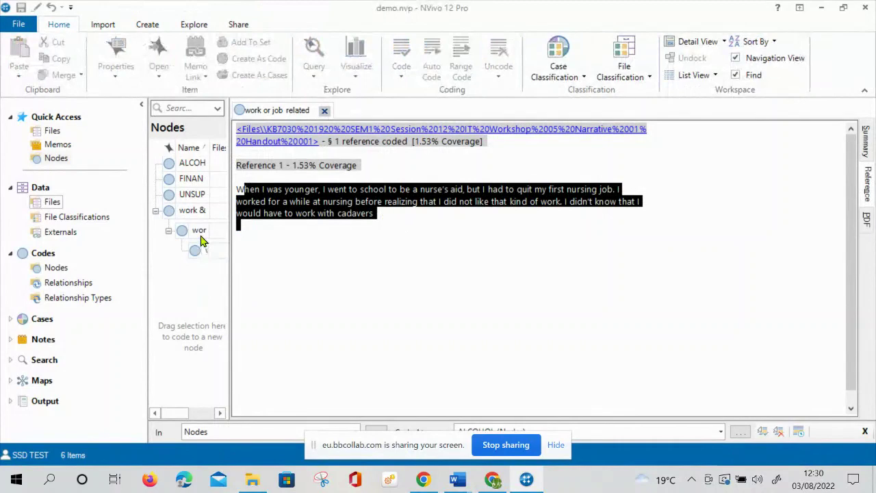
{"action": "left_click", "coordinate": [184, 196]}
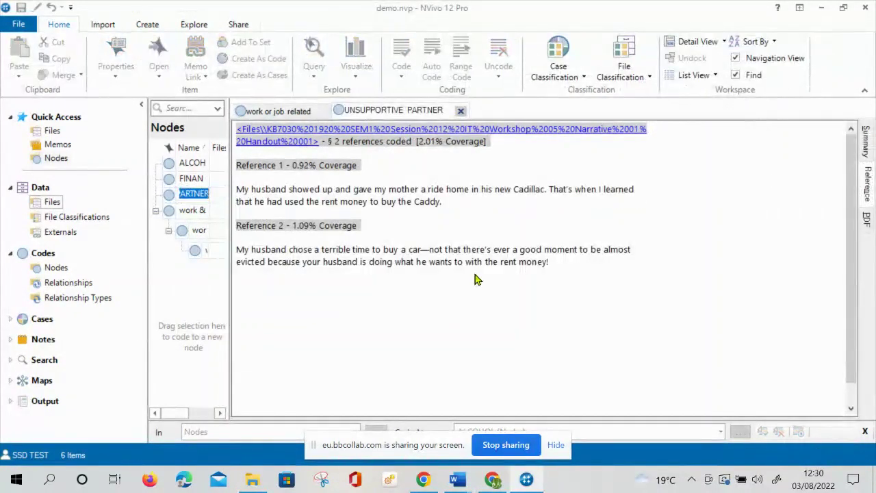
{"action": "left_click_drag", "start_coordinate": [579, 279], "coordinate": [243, 191]}
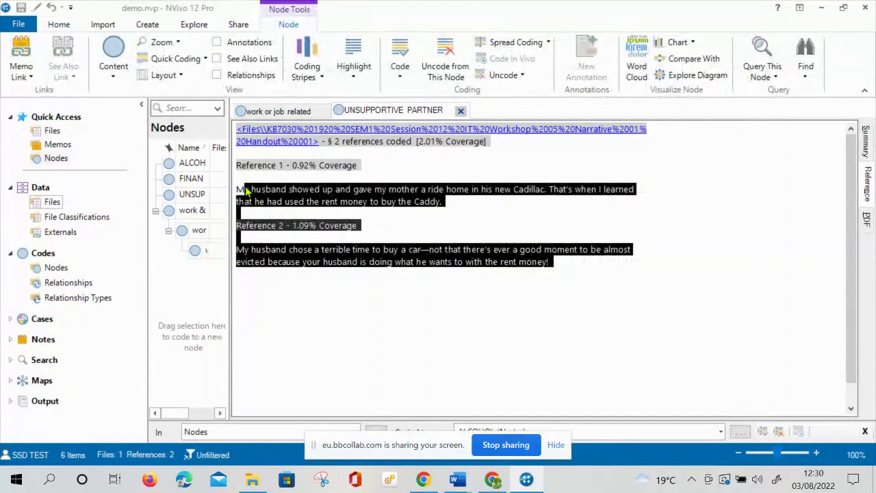
- Open the "FINANCIAL ISSUE" node and examine the passages coded at it
{"action": "left_click", "coordinate": [363, 356]}
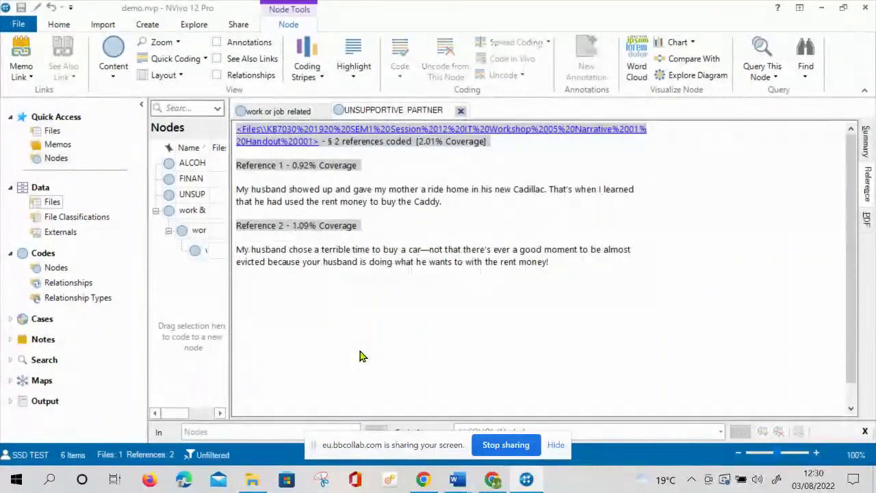
{"action": "left_click", "coordinate": [177, 185]}
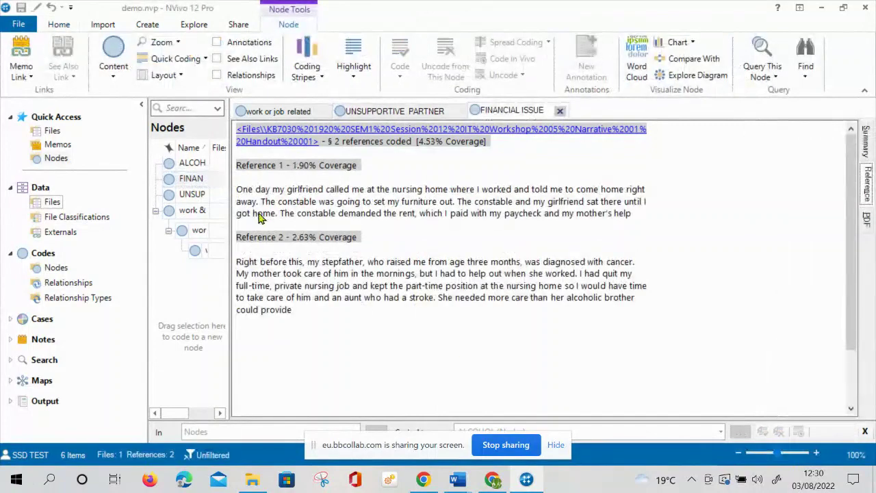
{"action": "left_click_drag", "start_coordinate": [241, 195], "coordinate": [345, 301]}
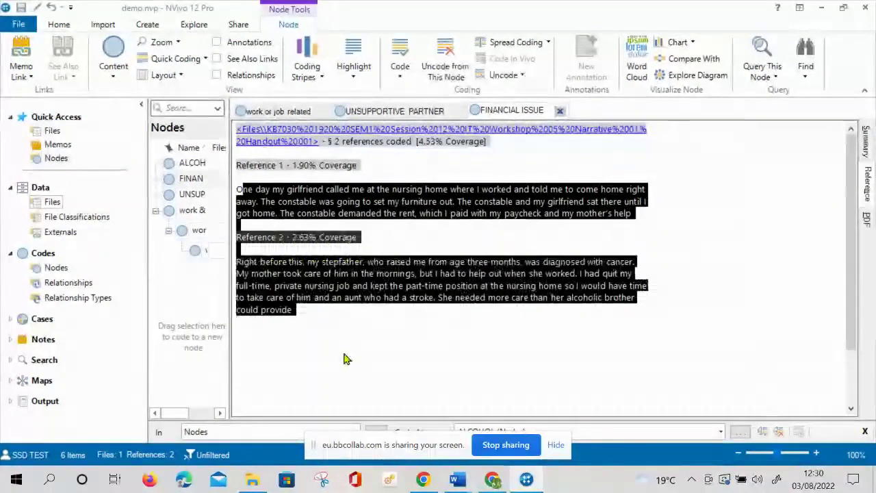
{"action": "left_click", "coordinate": [346, 359]}
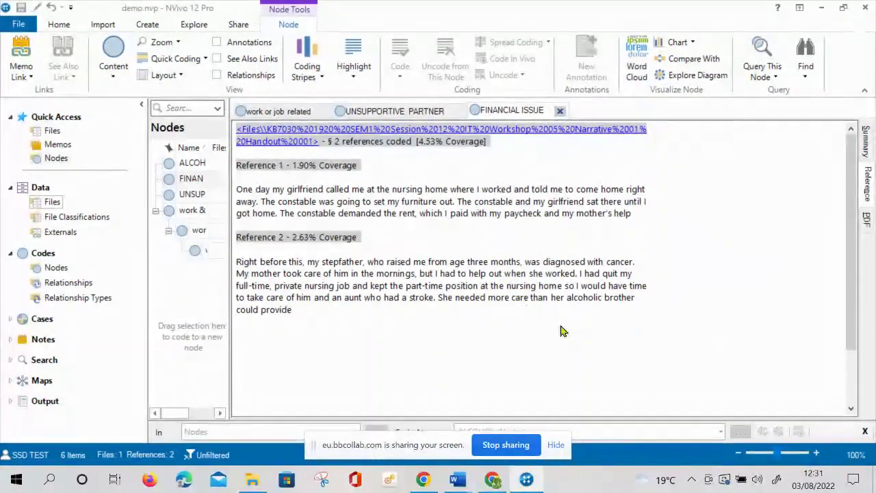
- Close the "FINANCIAL ISSUE", "UNSUPPORTIVE PARTNER" and "work or job related" node views
{"action": "left_click", "coordinate": [560, 110]}
{"action": "left_click", "coordinate": [461, 110]}
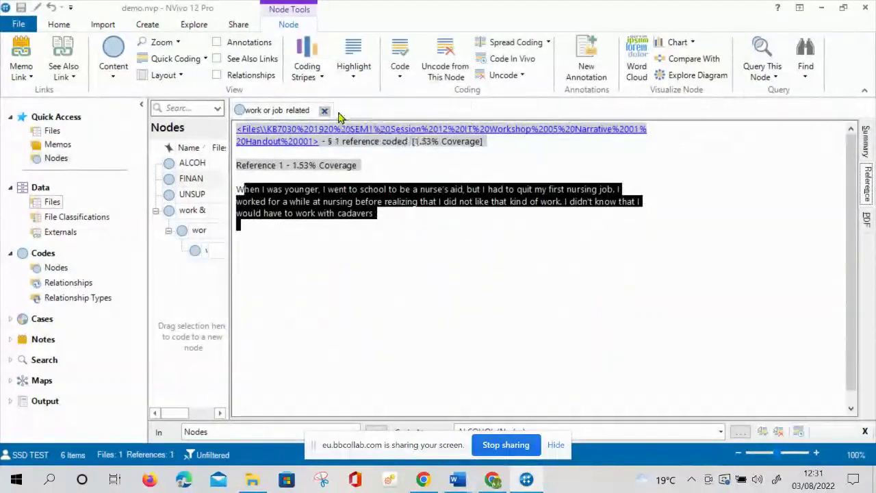
{"action": "left_click", "coordinate": [325, 111]}
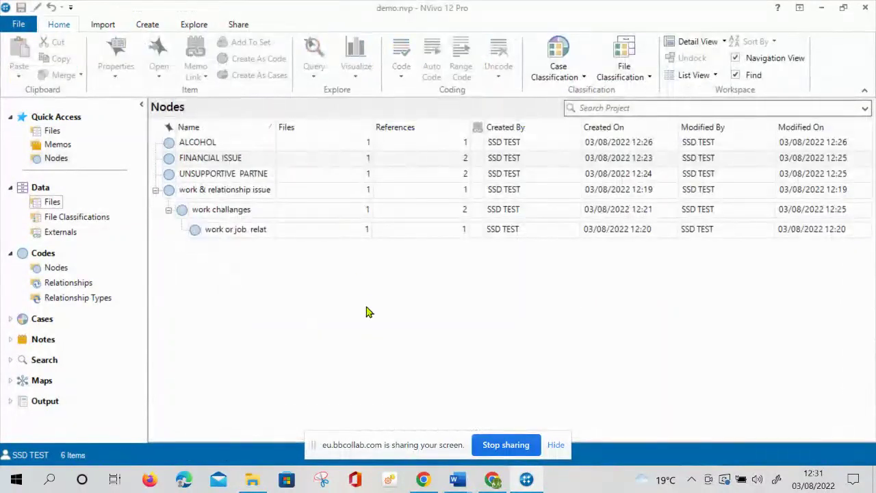
- Run a Word Frequency query on files and externals for the 1000 most frequent words, minimum length 4, grouped with synonyms
{"action": "left_click", "coordinate": [194, 26]}
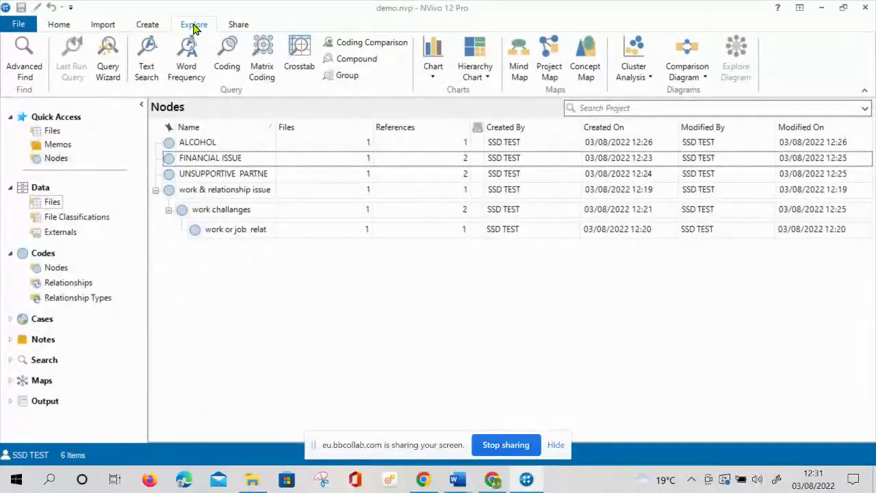
{"action": "left_click", "coordinate": [189, 60]}
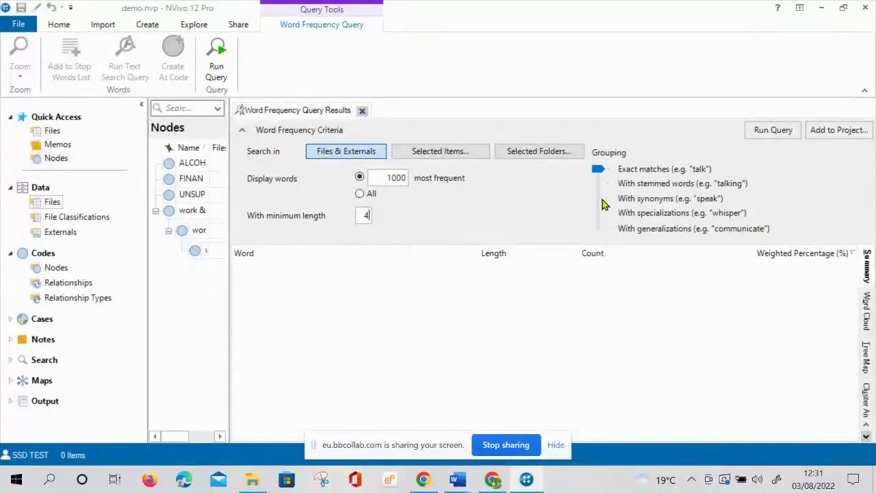
{"action": "left_click_drag", "start_coordinate": [595, 175], "coordinate": [599, 208]}
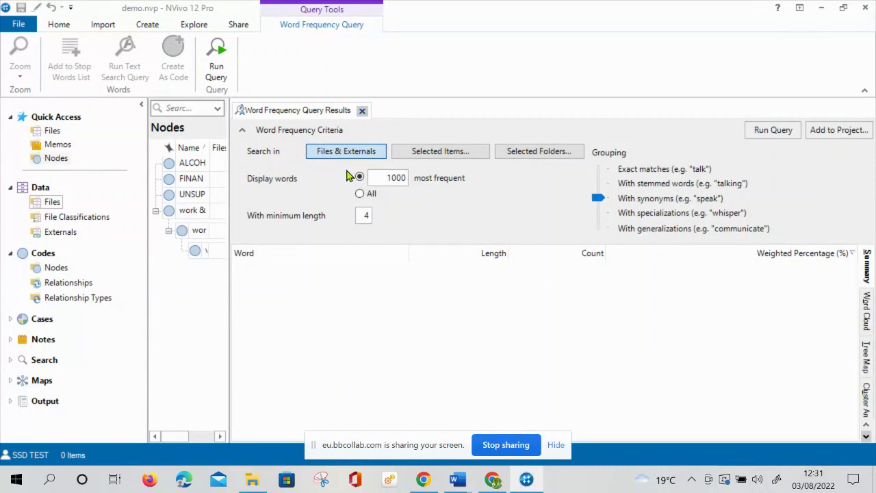
{"action": "left_click", "coordinate": [786, 133]}
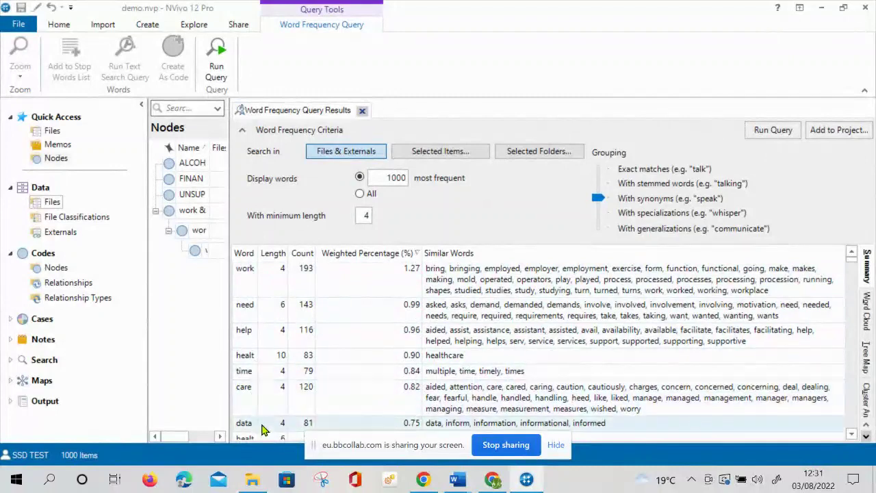
- Review the query results as a list and as a word cloud, and examine the references found for "patients"
{"action": "scroll", "coordinate": [262, 425], "scroll_direction": "down", "scroll_amount": 5}
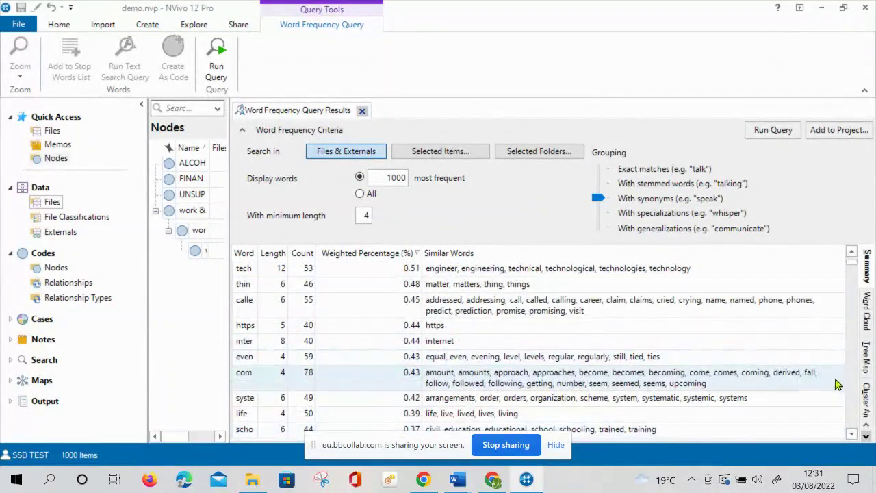
{"action": "left_click", "coordinate": [868, 326]}
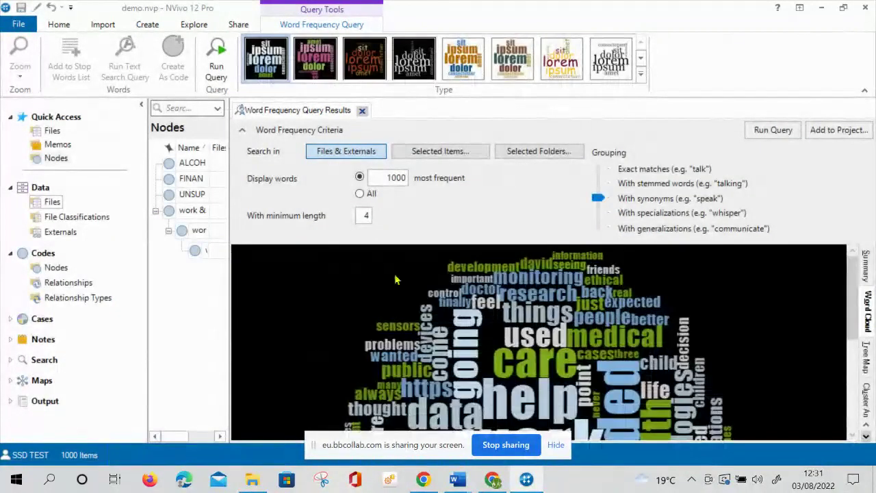
{"action": "scroll", "coordinate": [424, 250], "scroll_direction": "down", "scroll_amount": 3}
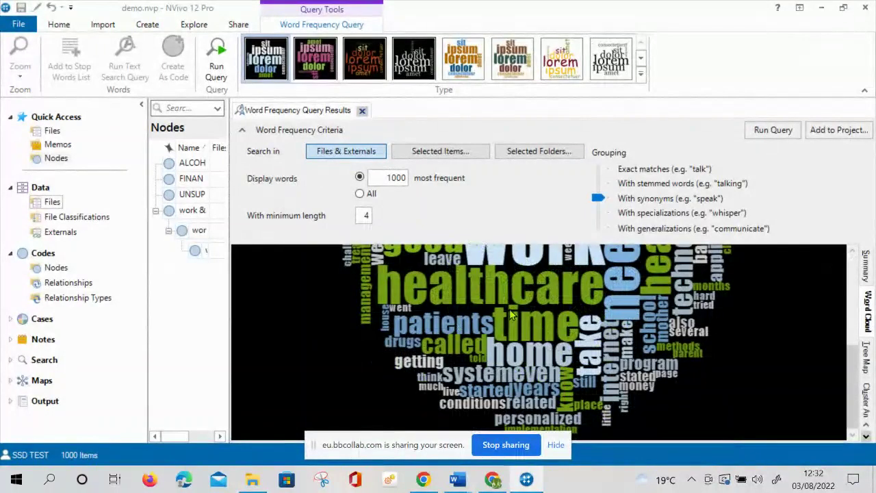
{"action": "key", "text": "ctrl+s"}
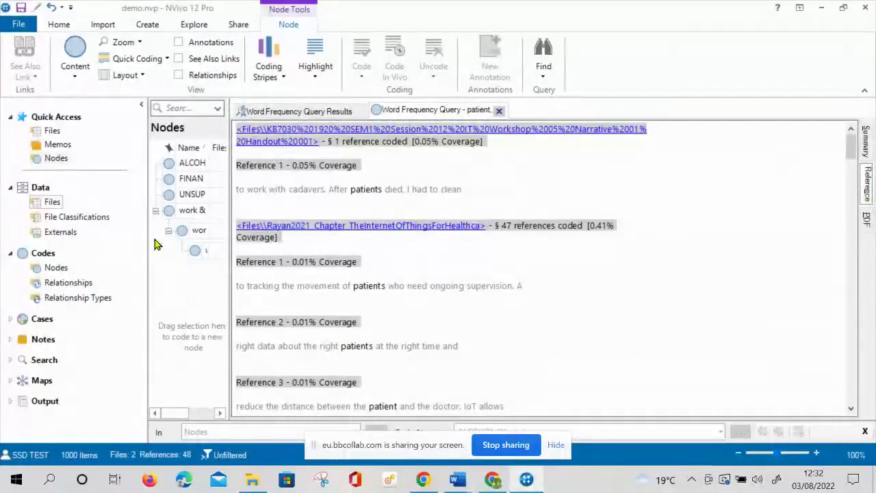
{"action": "left_click", "coordinate": [499, 110]}
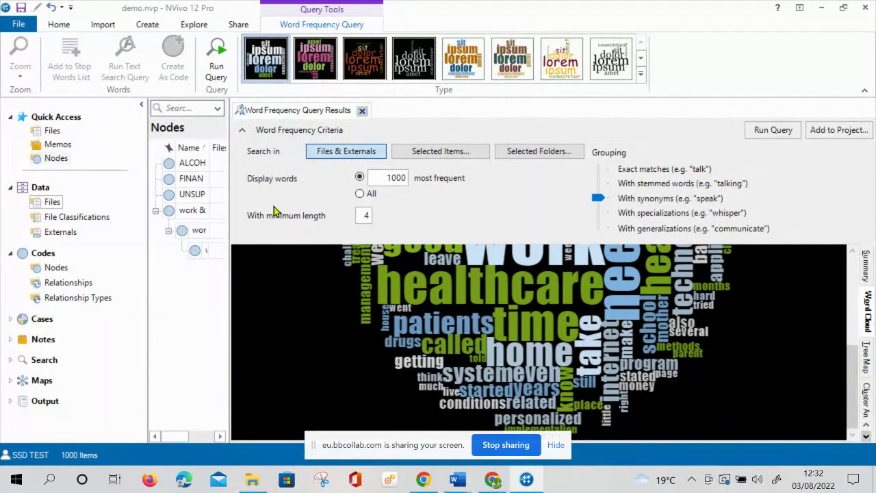
- Export the word cloud to the Downloads folder as a PNG file named WORK OUTPUT
{"action": "scroll", "coordinate": [366, 328], "scroll_direction": "down", "scroll_amount": 3}
{"action": "scroll", "coordinate": [404, 346], "scroll_direction": "up", "scroll_amount": 5}
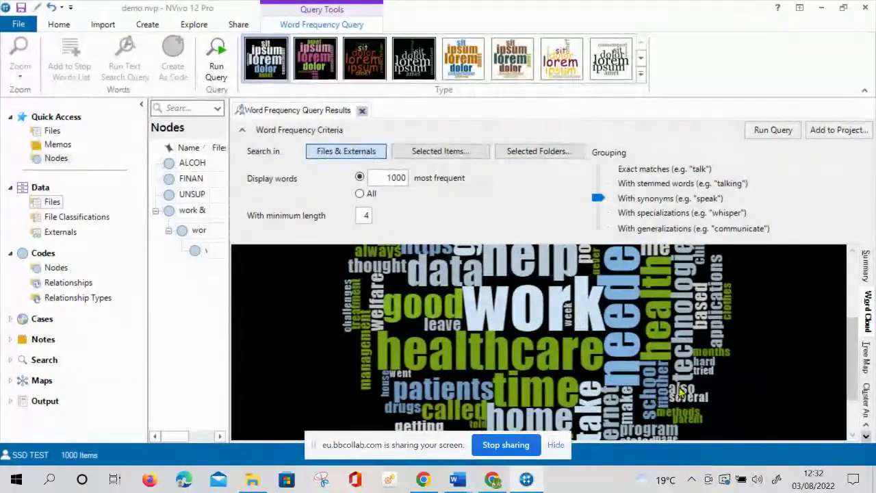
{"action": "scroll", "coordinate": [681, 391], "scroll_direction": "up", "scroll_amount": 2}
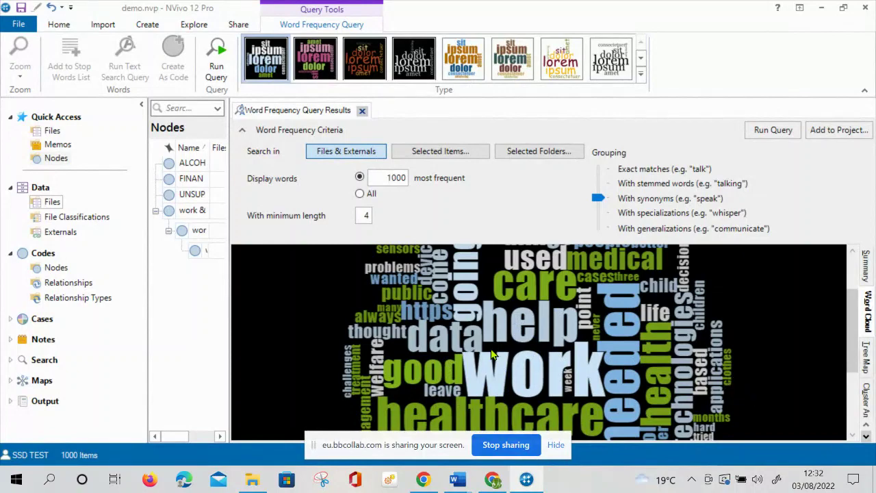
{"action": "scroll", "coordinate": [491, 354], "scroll_direction": "down", "scroll_amount": 4}
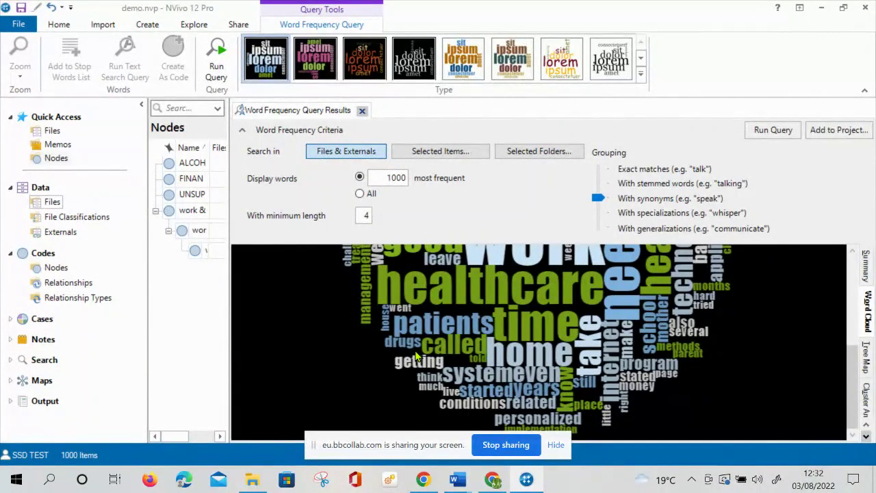
{"action": "right_click", "coordinate": [463, 334]}
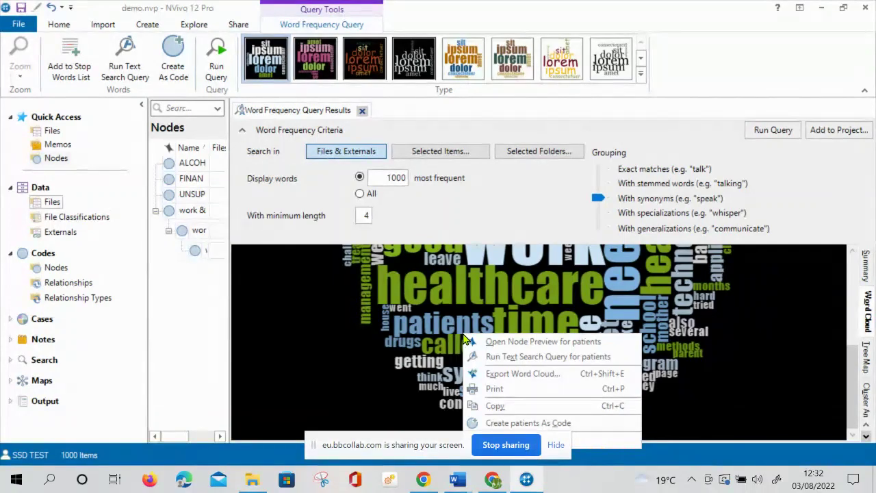
{"action": "left_click", "coordinate": [534, 375]}
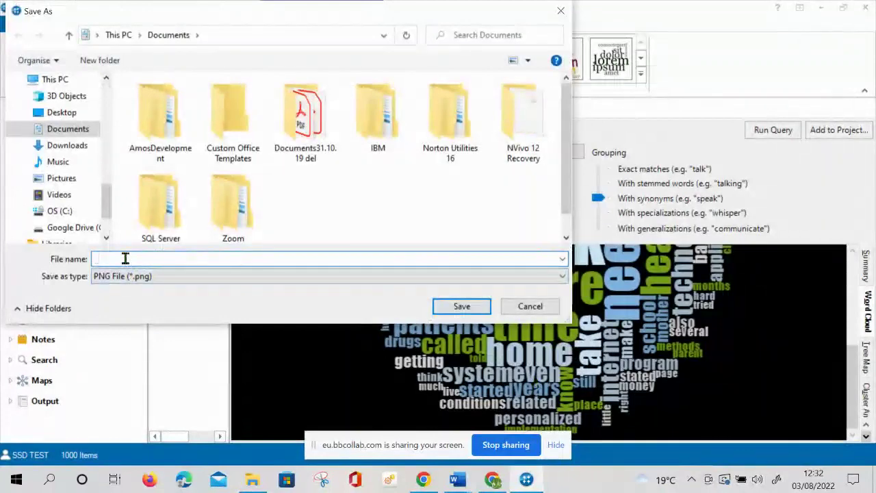
{"action": "type", "text": "WORK OUTPUT"}
{"action": "left_click_drag", "start_coordinate": [107, 194], "coordinate": [110, 60]}
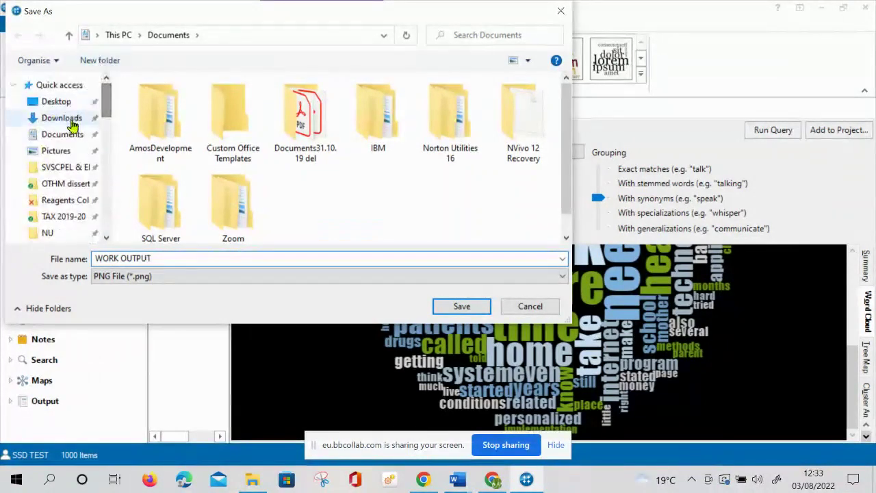
{"action": "left_click", "coordinate": [69, 120]}
{"action": "left_click", "coordinate": [462, 308]}
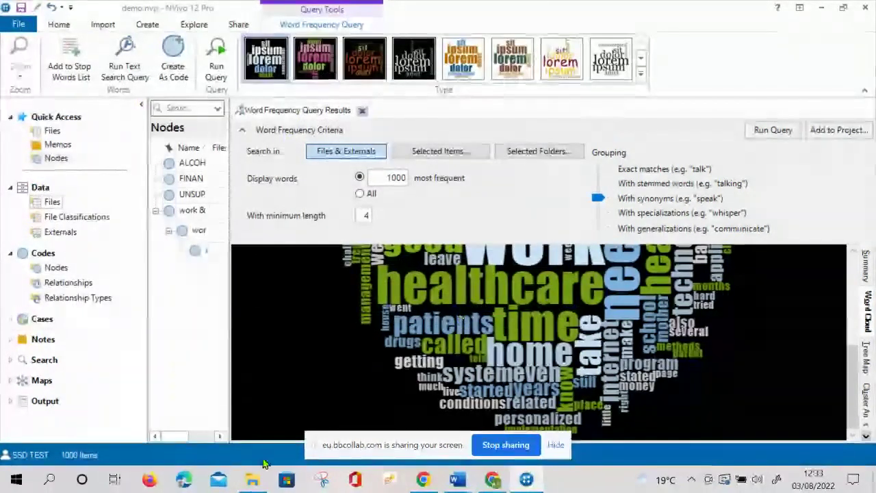
- Open the exported WORK OUTPUT image from the Downloads folder in File Explorer and examine the word cloud
{"action": "left_click", "coordinate": [252, 479]}
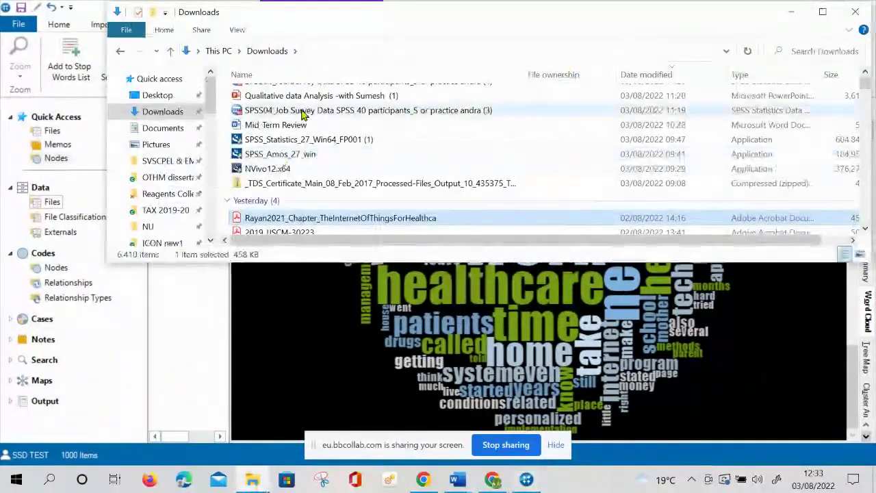
{"action": "scroll", "coordinate": [301, 116], "scroll_direction": "up", "scroll_amount": 5}
{"action": "left_click", "coordinate": [301, 115]}
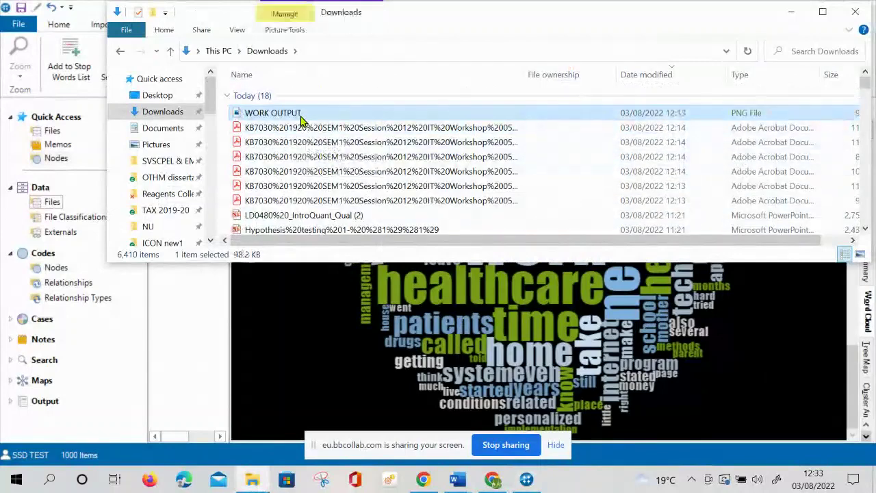
{"action": "double_click", "coordinate": [301, 118]}
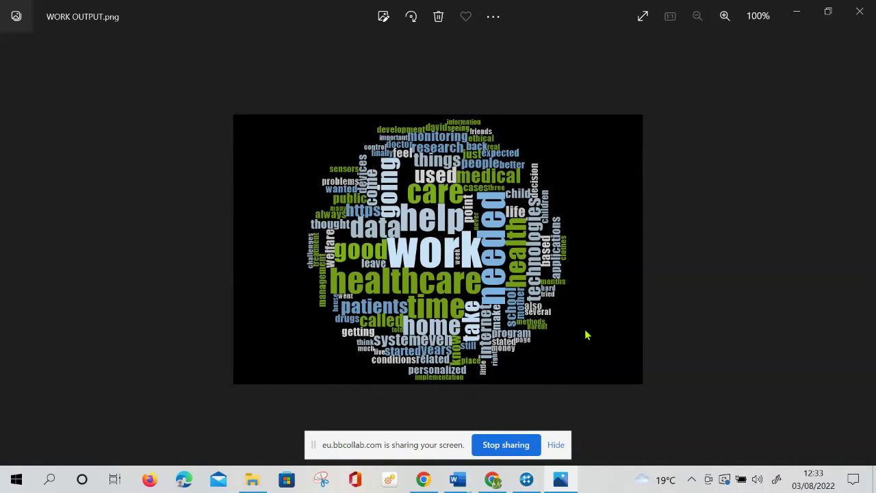
{"action": "right_click", "coordinate": [798, 19]}
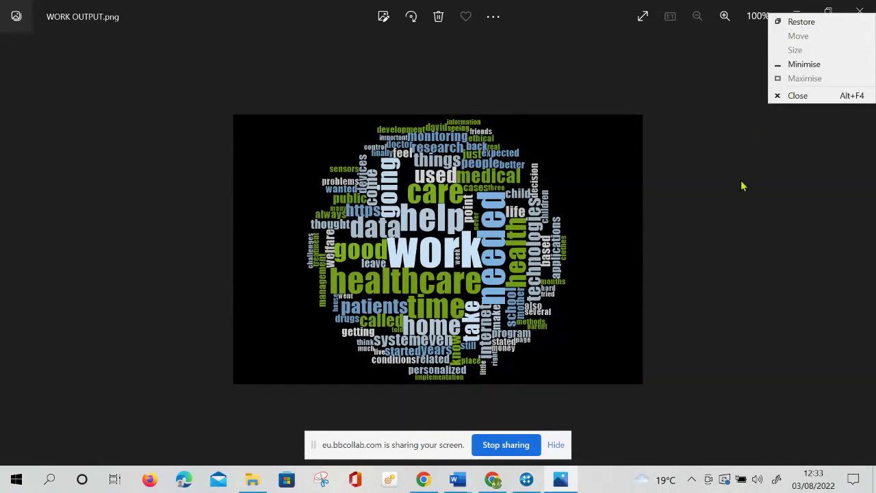
{"action": "left_click", "coordinate": [739, 247]}
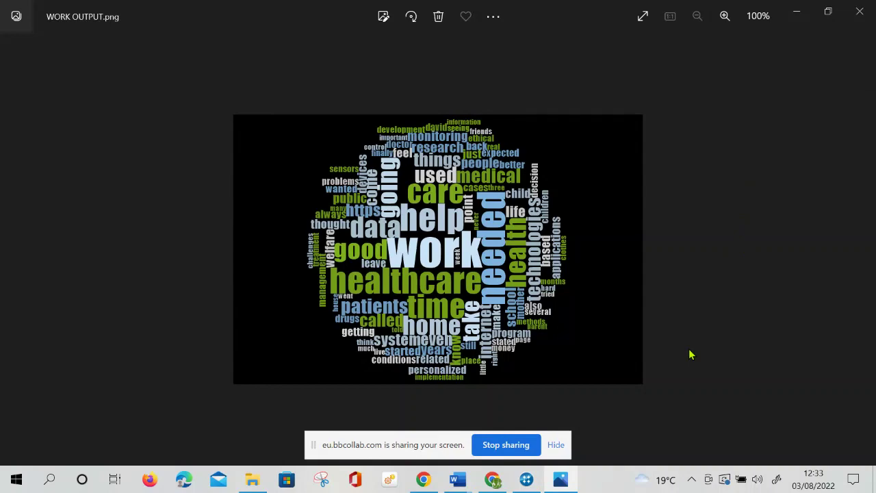
- Return to NVivo, close the word frequency query results and list the project's files
{"action": "left_click", "coordinate": [794, 11]}
{"action": "left_click", "coordinate": [172, 351]}
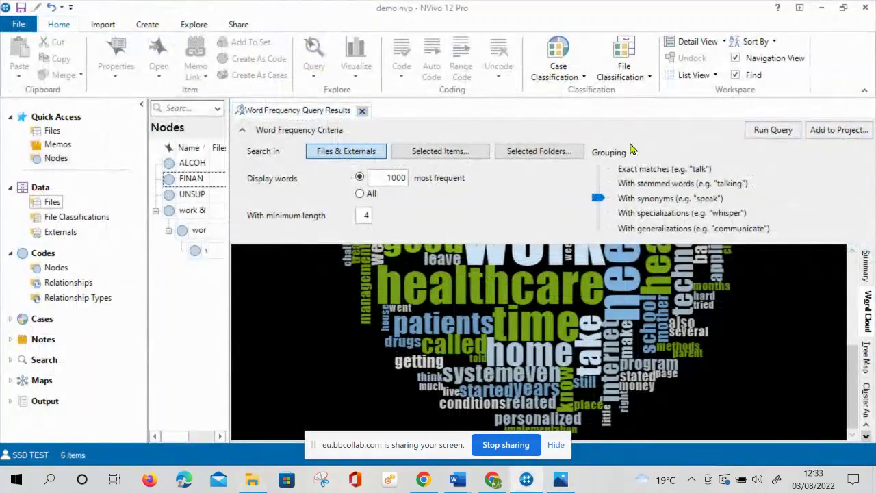
{"action": "left_click", "coordinate": [362, 111]}
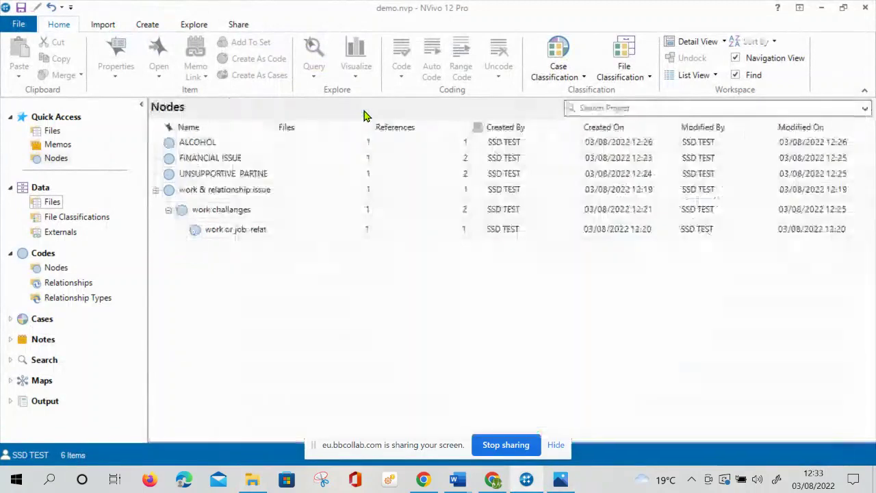
{"action": "left_click", "coordinate": [56, 132]}
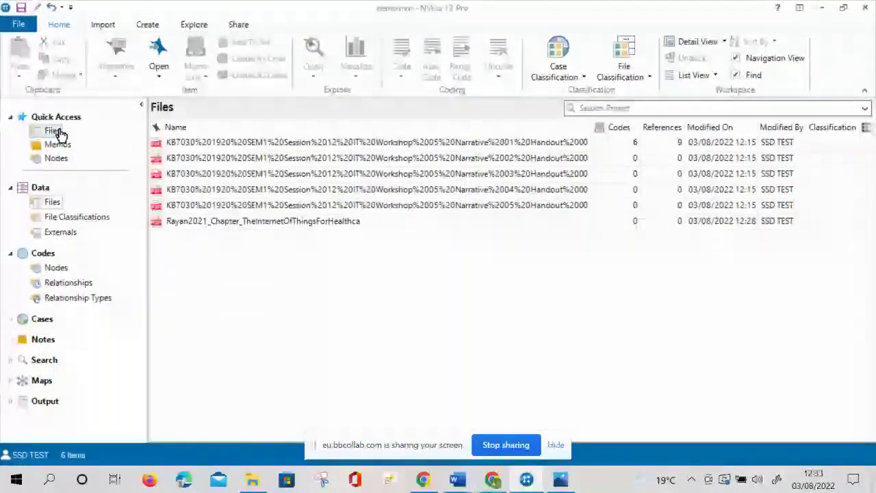
- Run a new Word Frequency query on files and externals for the 1000 most frequent words, minimum length 5, grouped with synonyms
{"action": "left_click", "coordinate": [195, 25]}
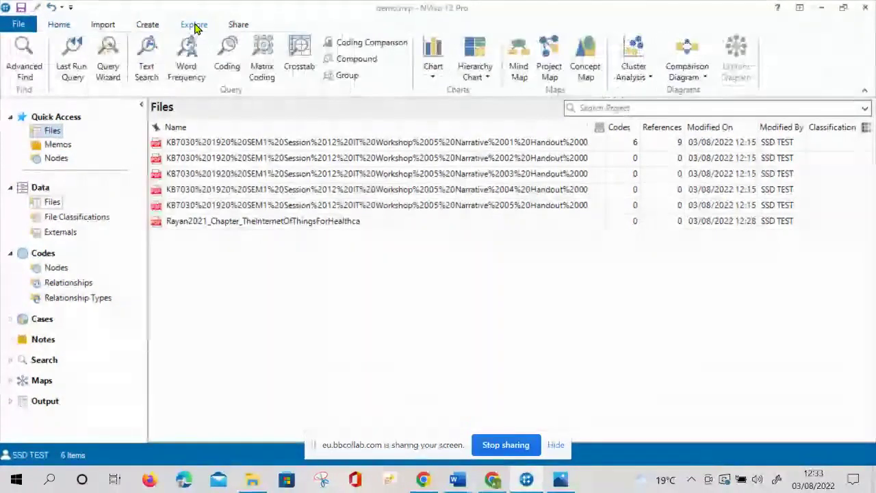
{"action": "left_click", "coordinate": [191, 60]}
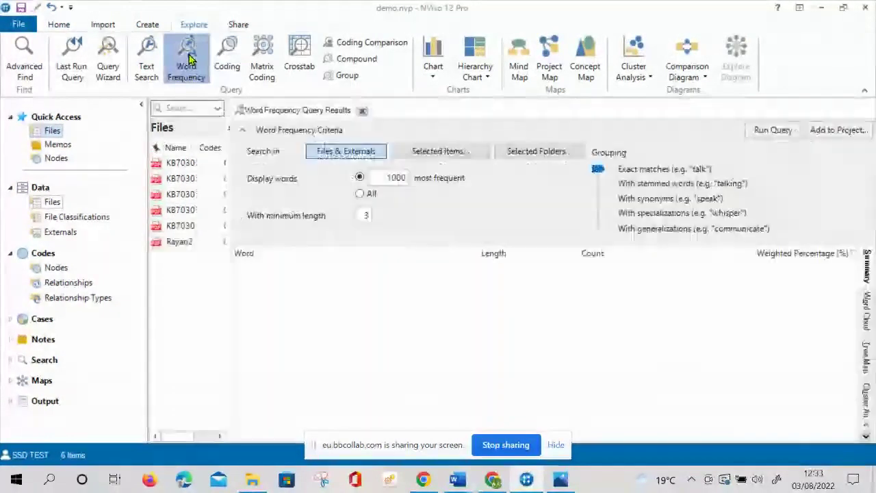
{"action": "double_click", "coordinate": [365, 215]}
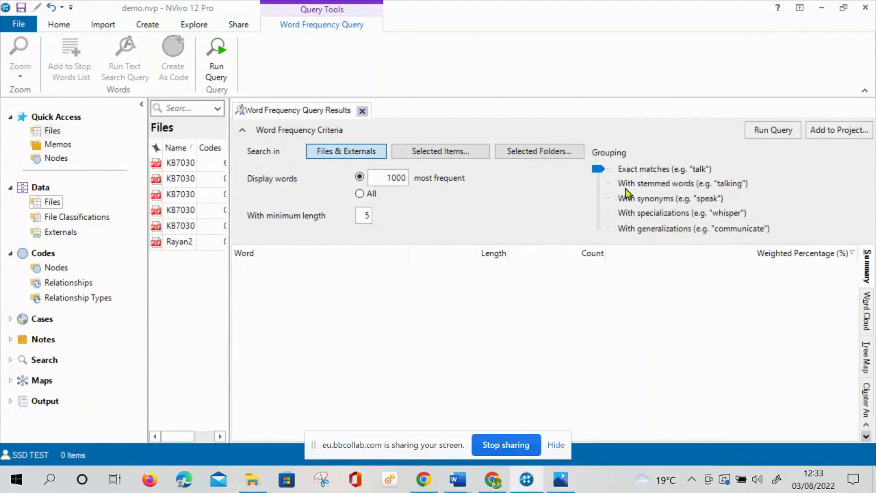
{"action": "left_click", "coordinate": [596, 170]}
{"action": "left_click_drag", "start_coordinate": [597, 180], "coordinate": [600, 201]}
{"action": "left_click", "coordinate": [766, 137]}
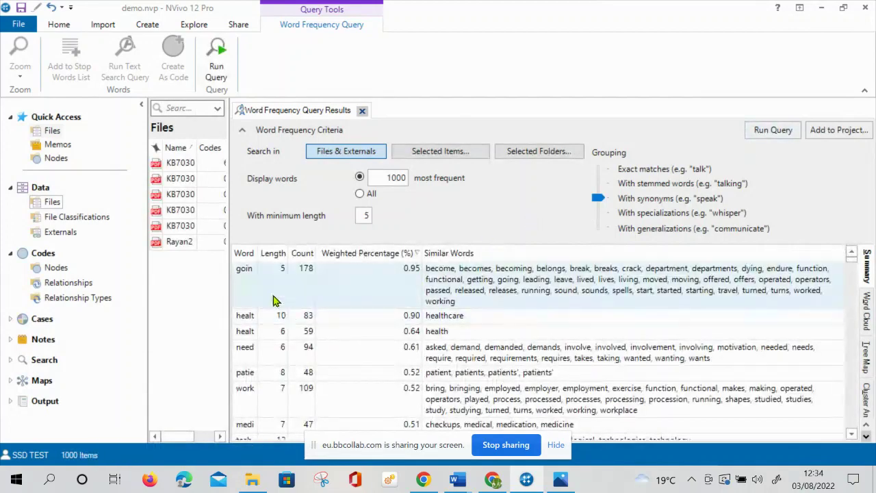
{"action": "left_click", "coordinate": [253, 294]}
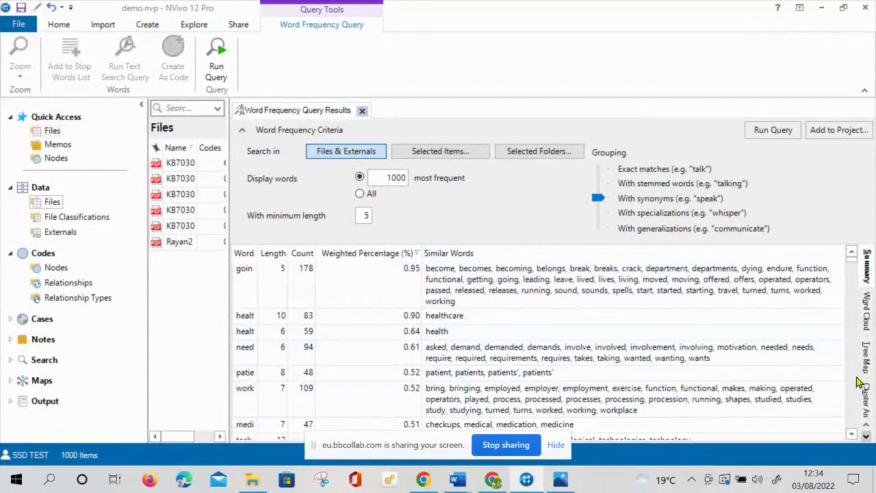
- Display the synonym-grouped word frequency results as a word cloud and examine the whole cloud
{"action": "left_click", "coordinate": [867, 327]}
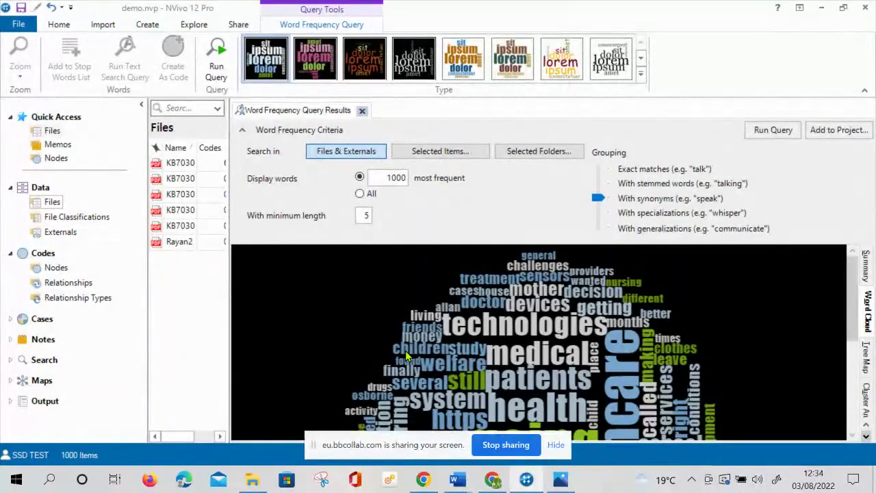
{"action": "scroll", "coordinate": [405, 356], "scroll_direction": "down", "scroll_amount": 5}
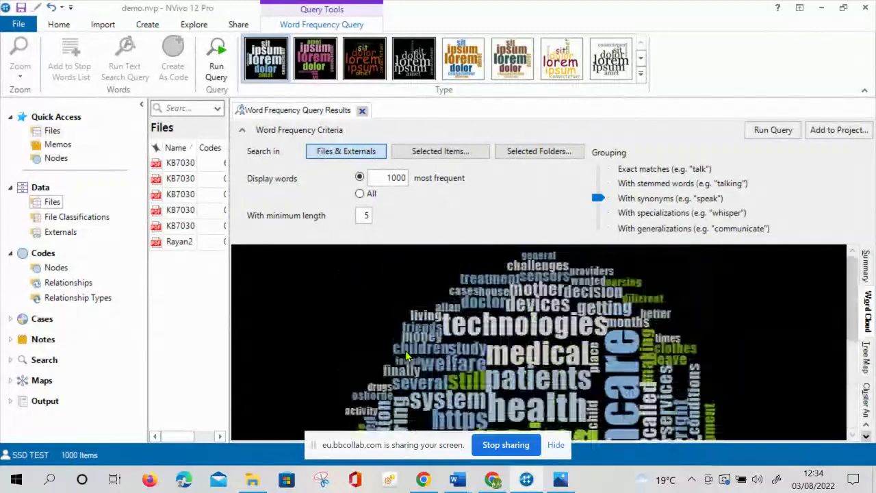
{"action": "scroll", "coordinate": [405, 356], "scroll_direction": "down", "scroll_amount": 5}
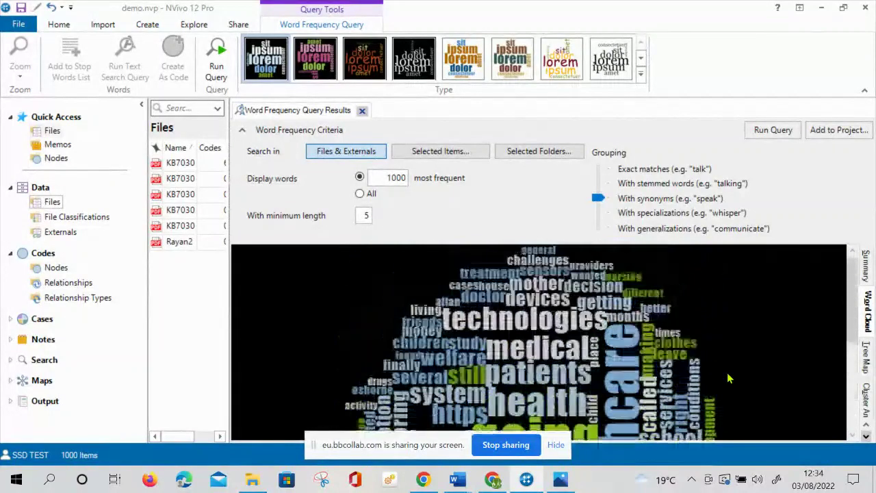
{"action": "scroll", "coordinate": [729, 378], "scroll_direction": "down", "scroll_amount": 6}
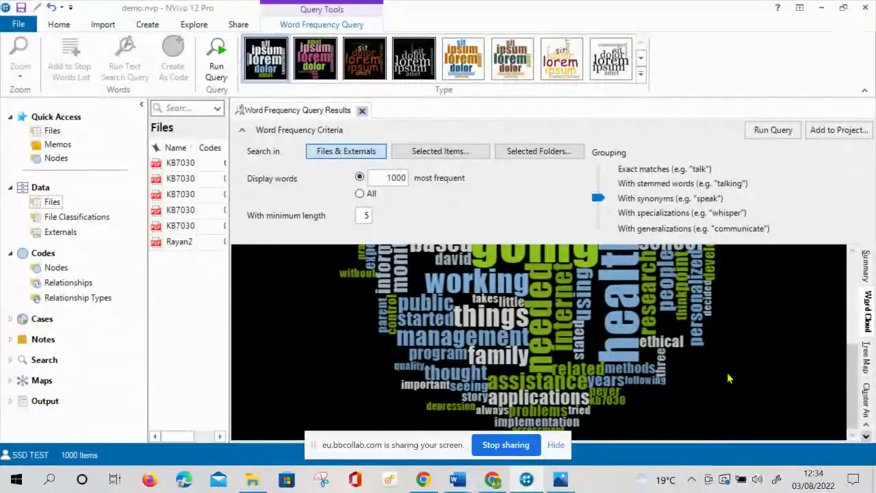
{"action": "scroll", "coordinate": [533, 408], "scroll_direction": "down", "scroll_amount": 1}
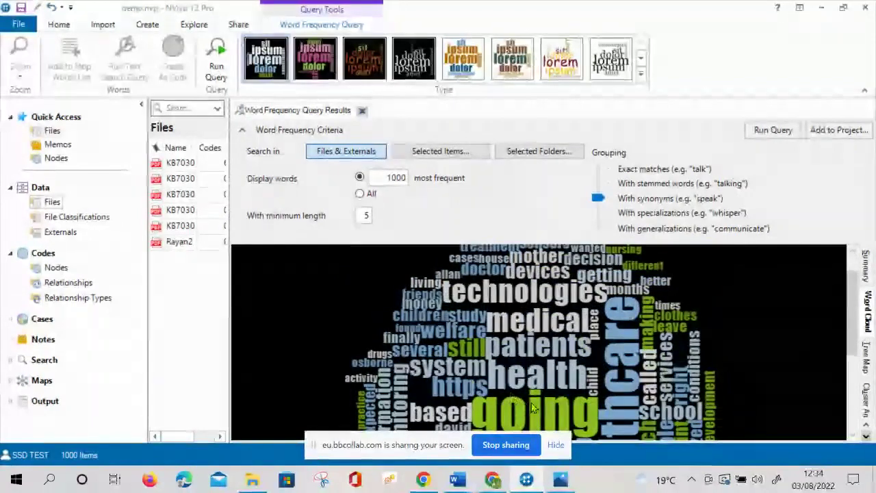
- Export the word cloud to the Downloads folder as a PNG file named WORD CLOUD 2
{"action": "right_click", "coordinate": [517, 365]}
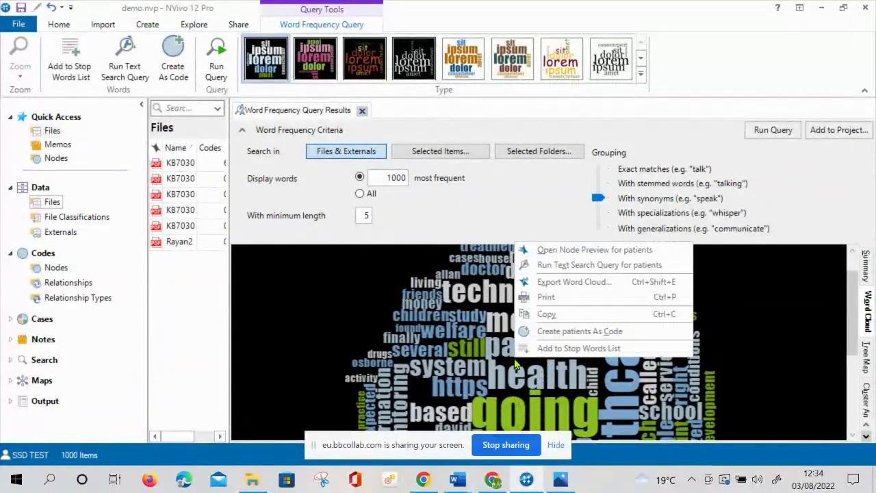
{"action": "left_click", "coordinate": [585, 284]}
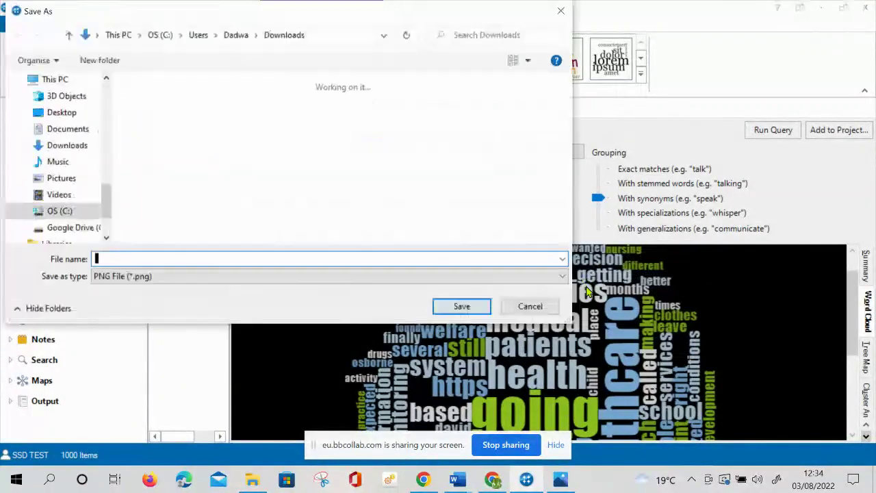
{"action": "type", "text": "W"}
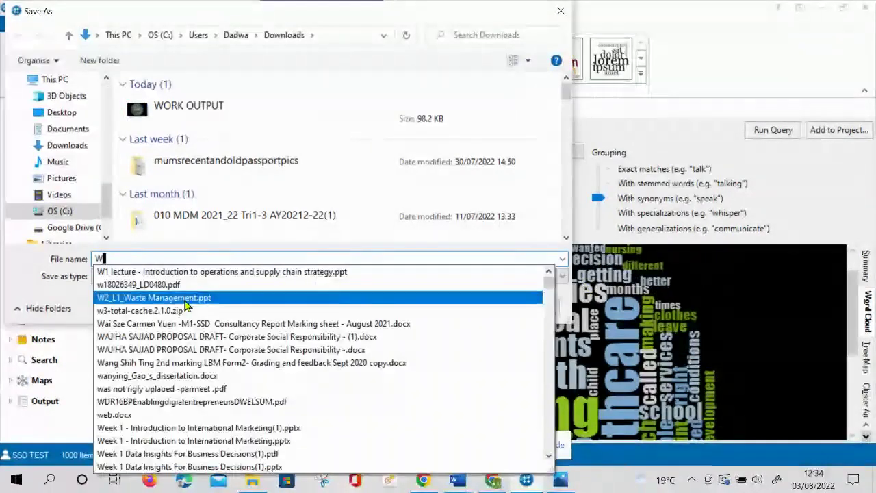
{"action": "type", "text": "ORD CLOUD 2"}
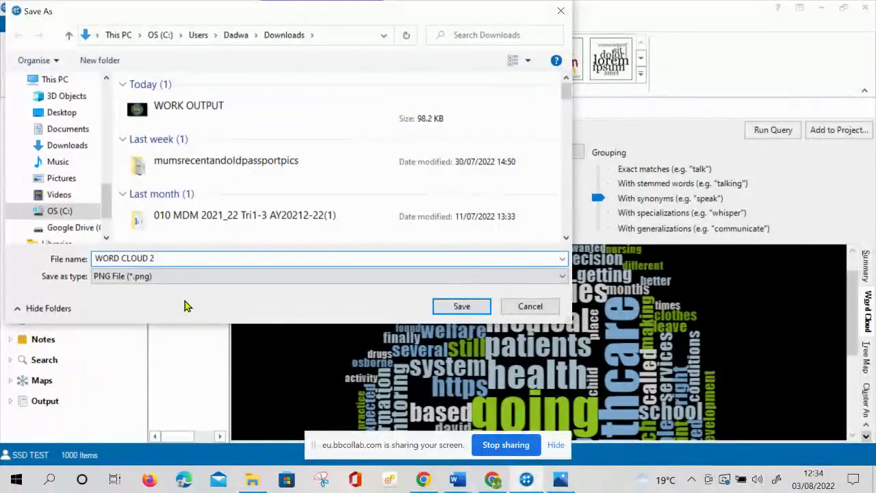
{"action": "key", "text": "Return"}
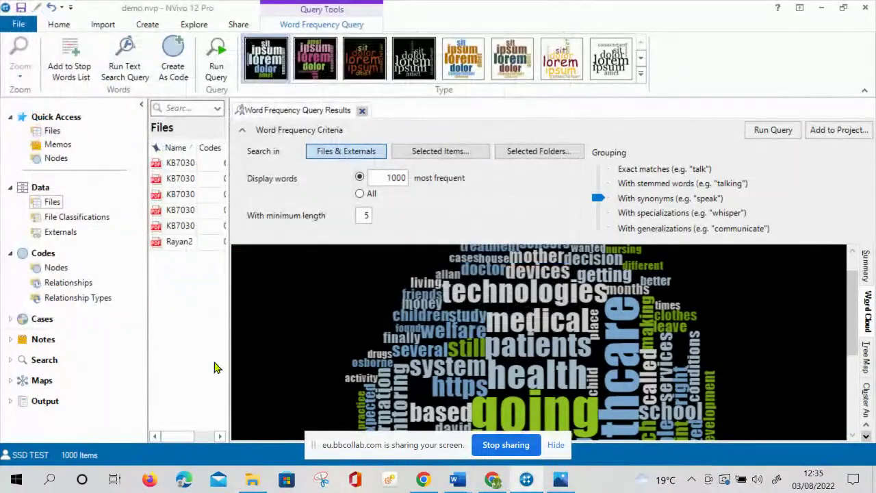
- Switch to File Explorer and open the exported WORD CLOUD 2 image from the Downloads folder
{"action": "left_click", "coordinate": [252, 480]}
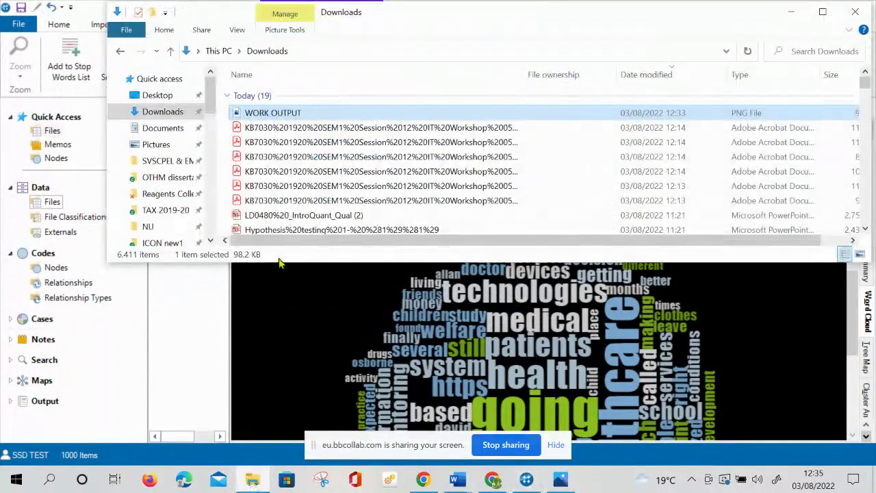
{"action": "left_click", "coordinate": [295, 115]}
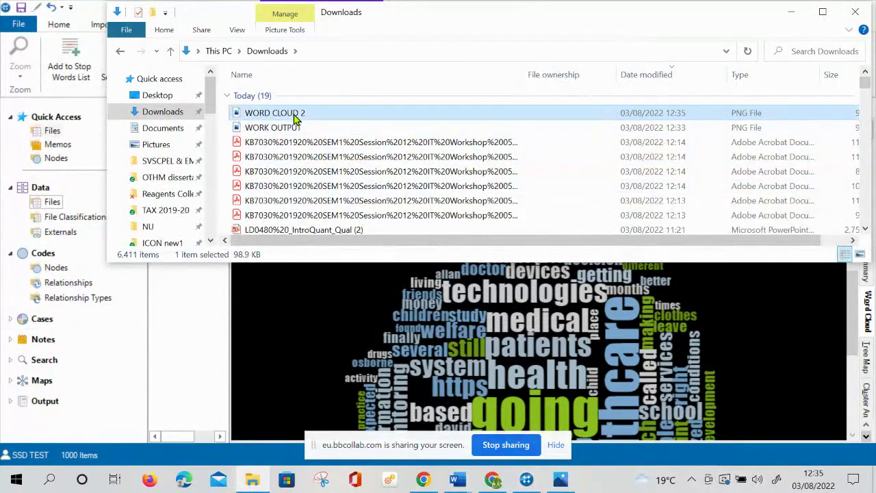
{"action": "double_click", "coordinate": [296, 118]}
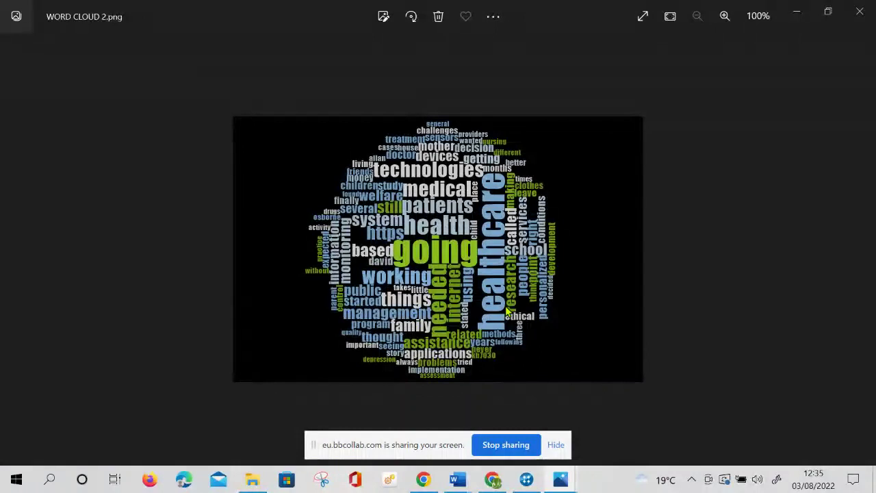